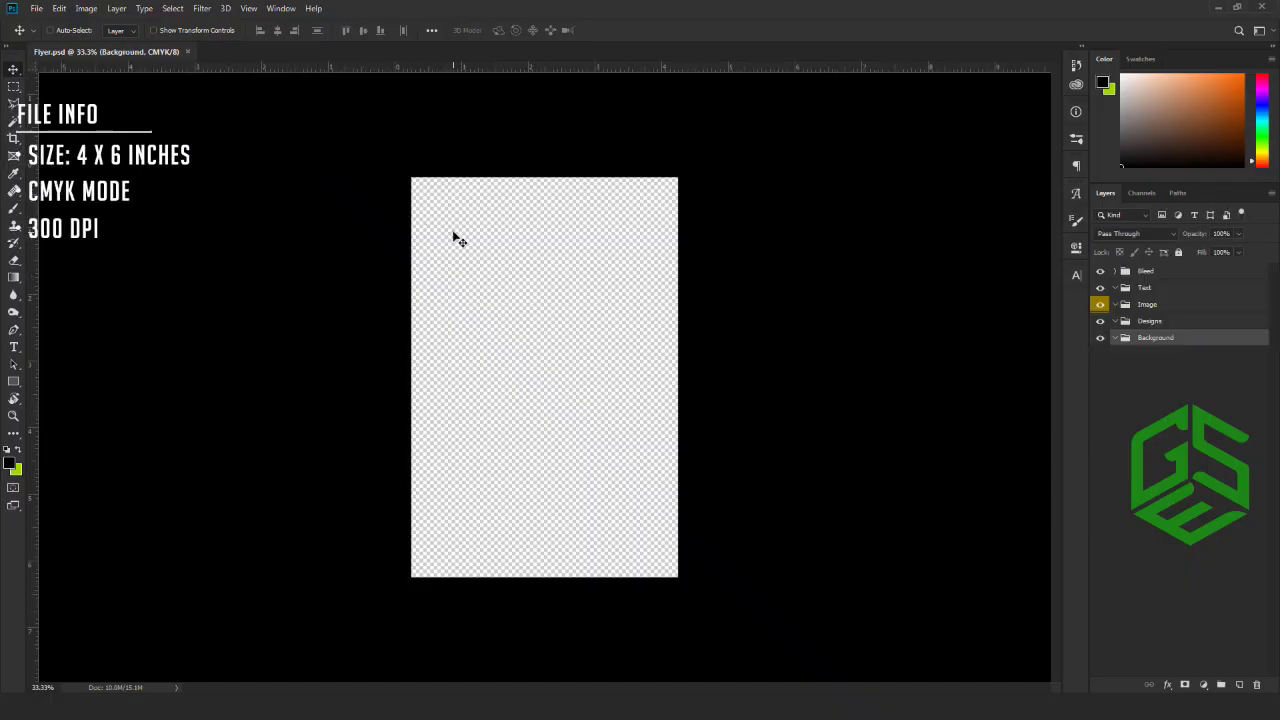
Show the guides and add a solid colour fill layer with hex dfdfe6 in the Background group.
key("ctrl+;")
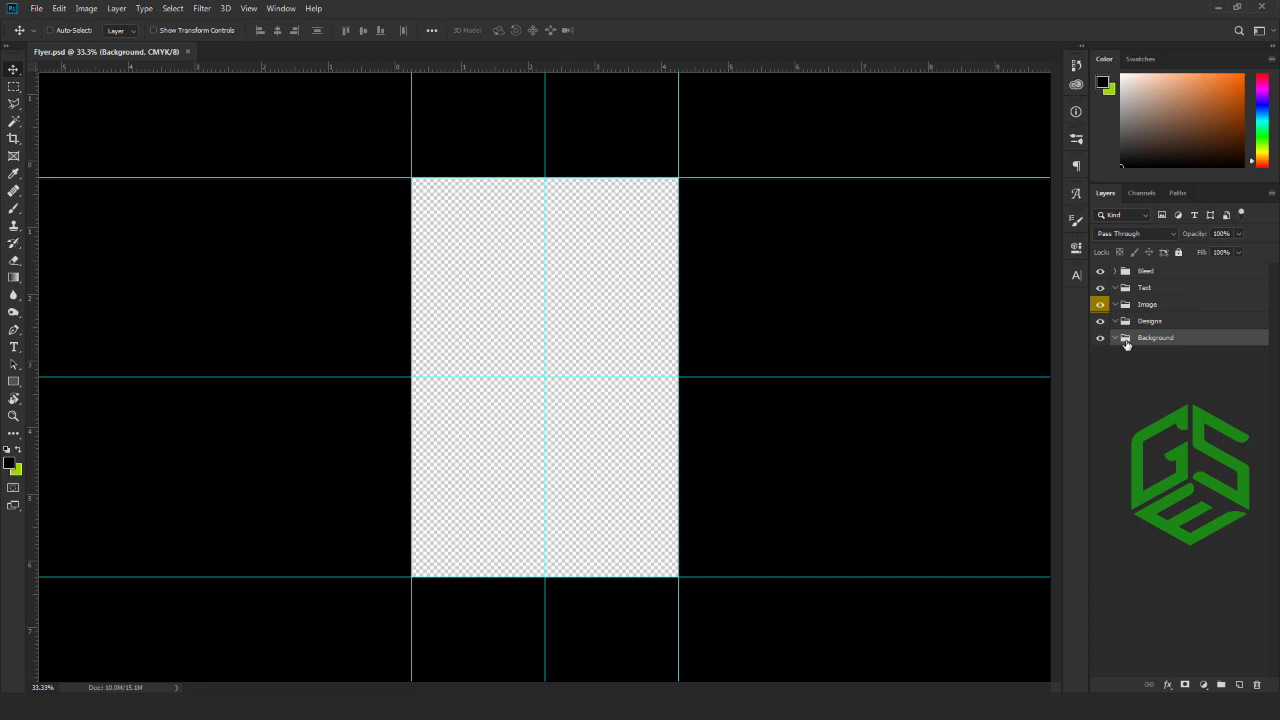
left_click(1200, 684)
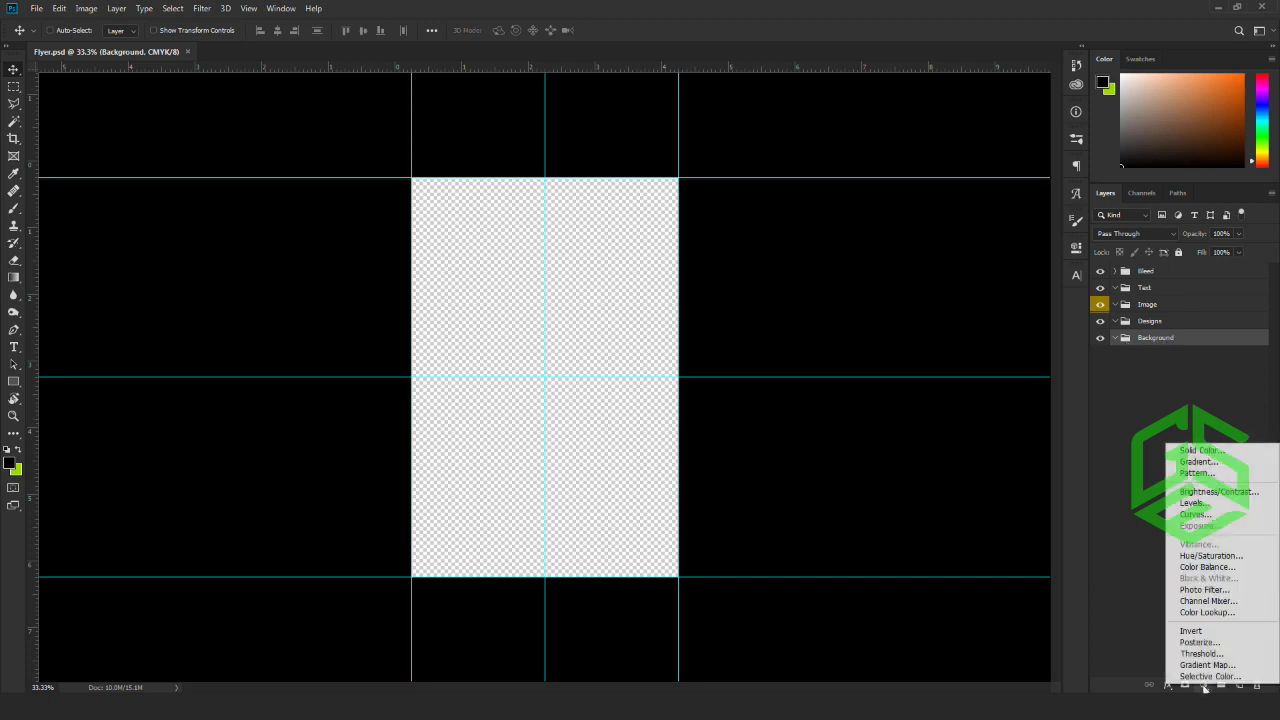
left_click(1204, 451)
left_click(1154, 609)
type("df")
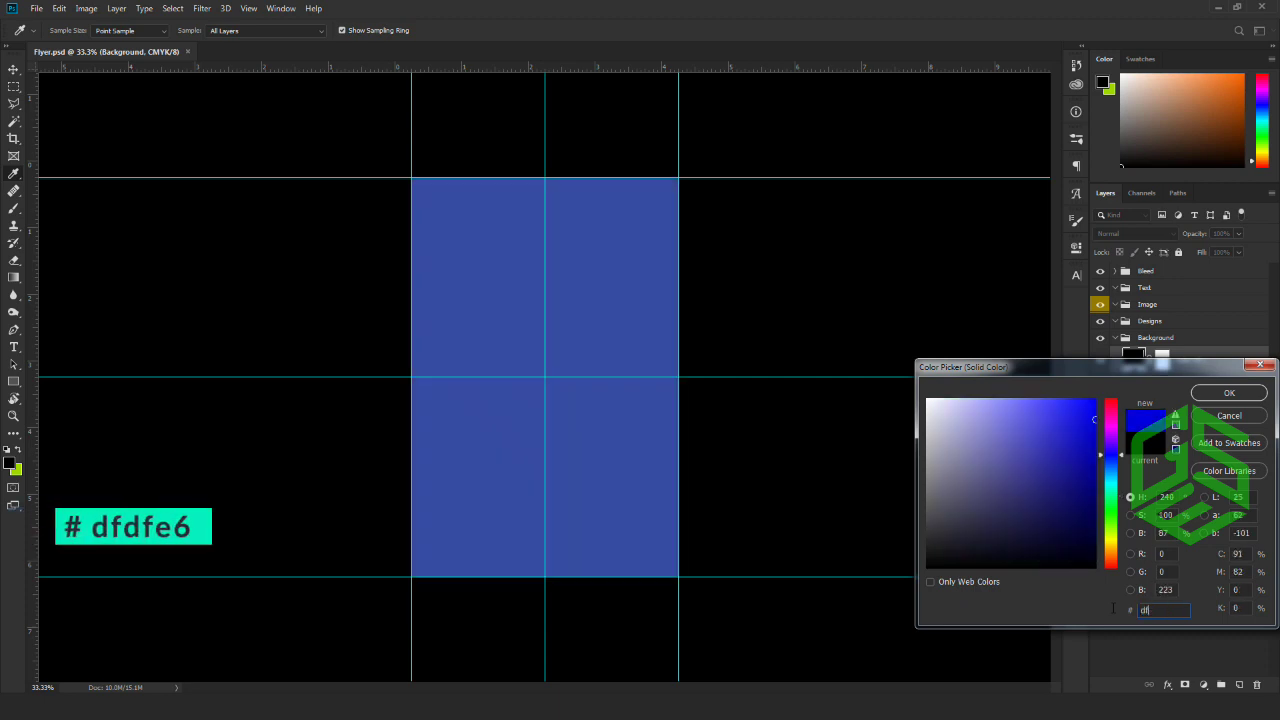
type("dfe6")
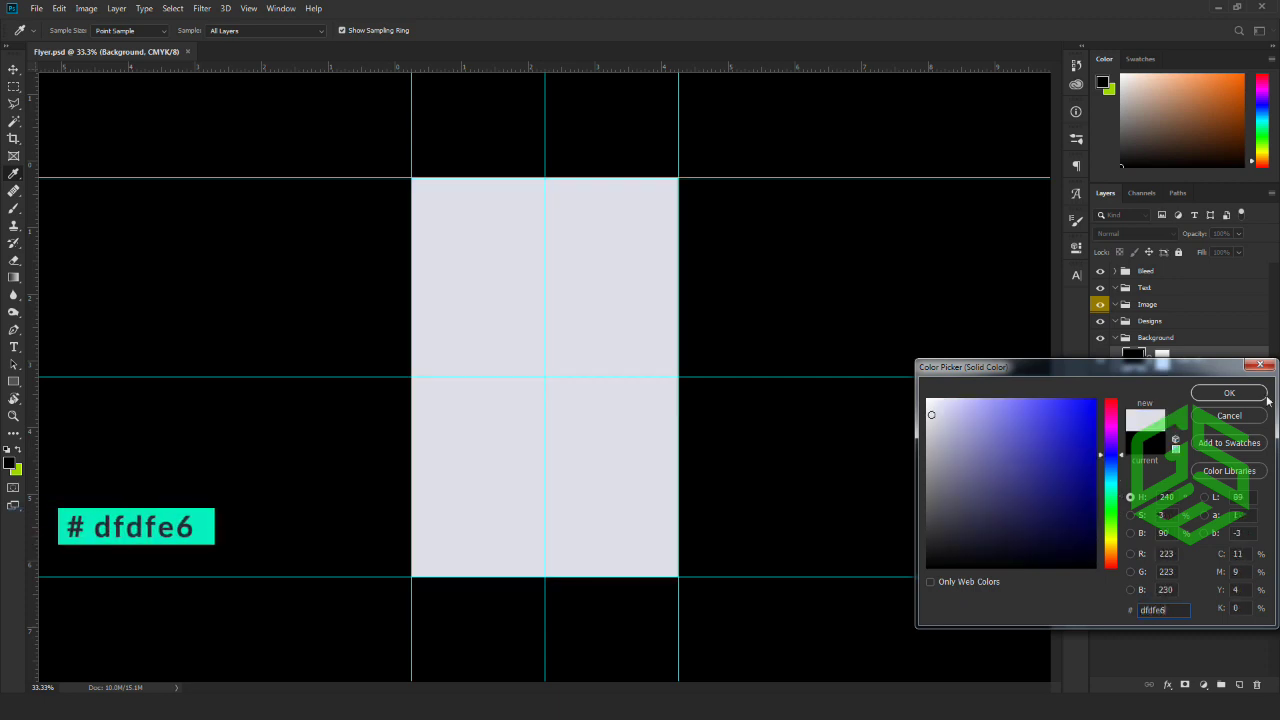
left_click(1229, 393)
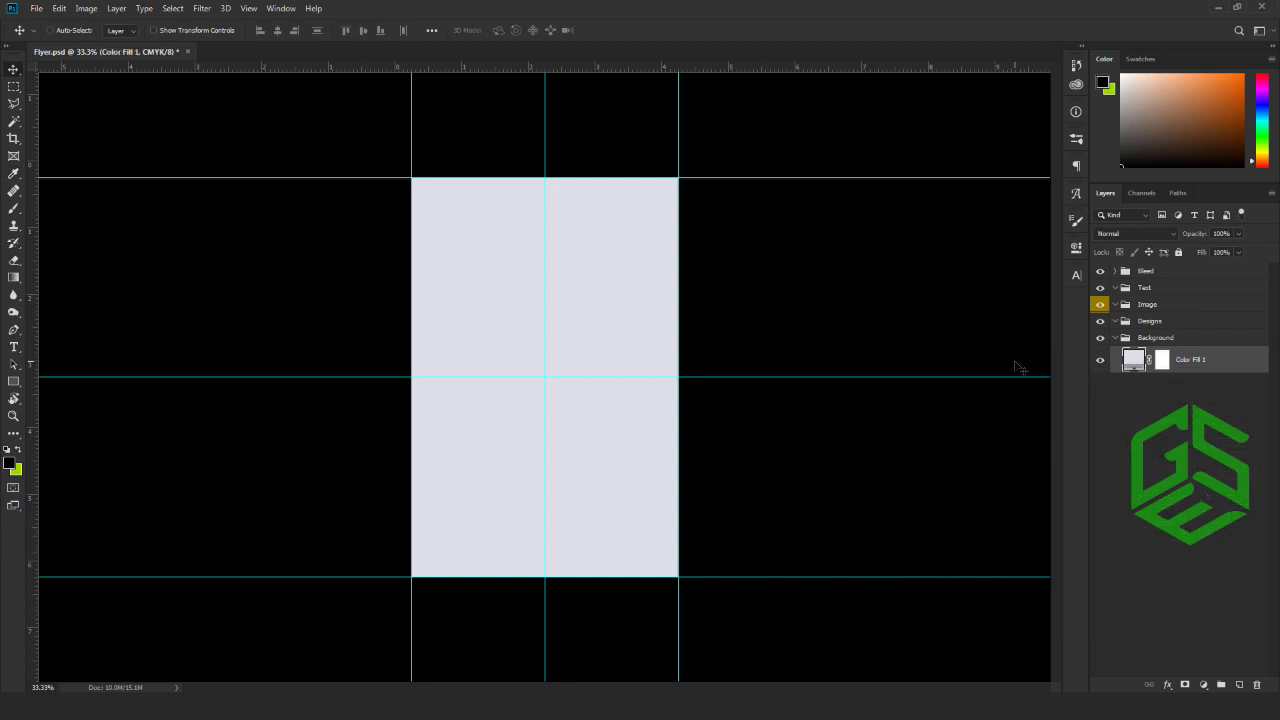
Open Image-1 from the PTE31 folder in Photoshop, copy it into the Flyer document above the colour fill, and close the source image.
left_click(230, 705)
left_click(440, 335)
right_click(523, 147)
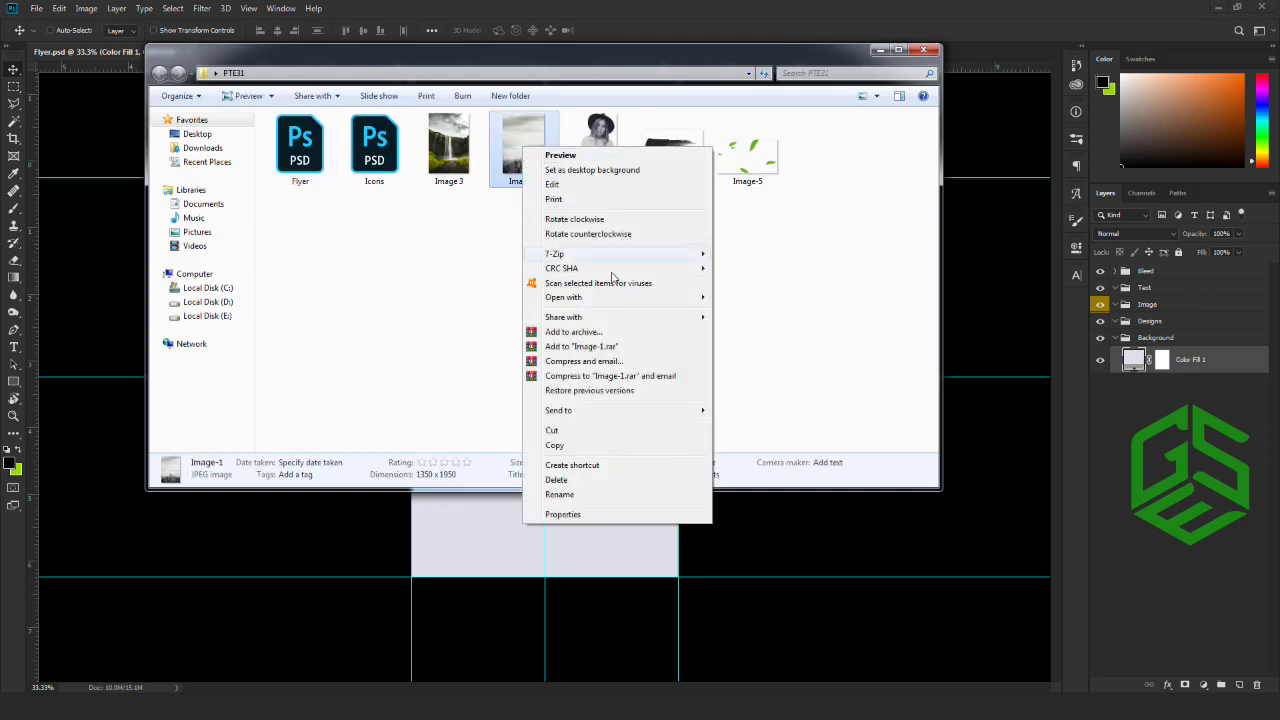
mouse_move(592, 298)
left_click(770, 298)
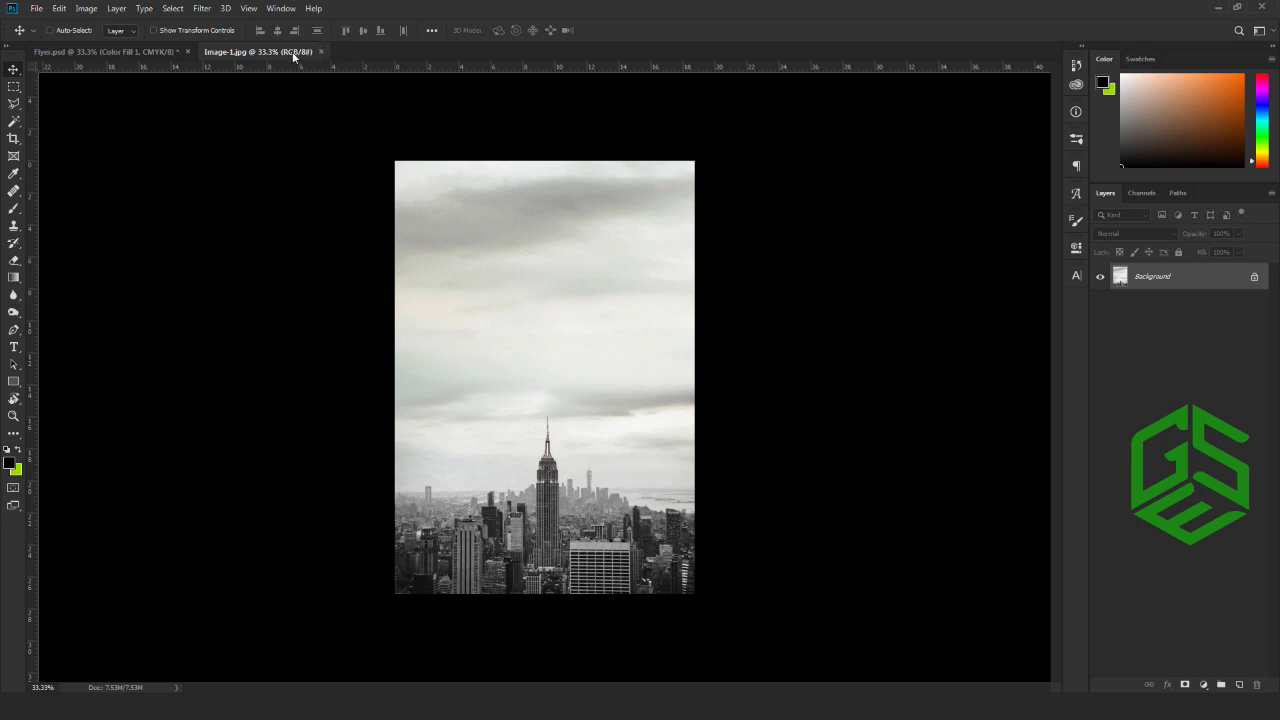
left_click_drag(293, 57, 286, 106)
left_click_drag(434, 237, 557, 290)
left_click(502, 89)
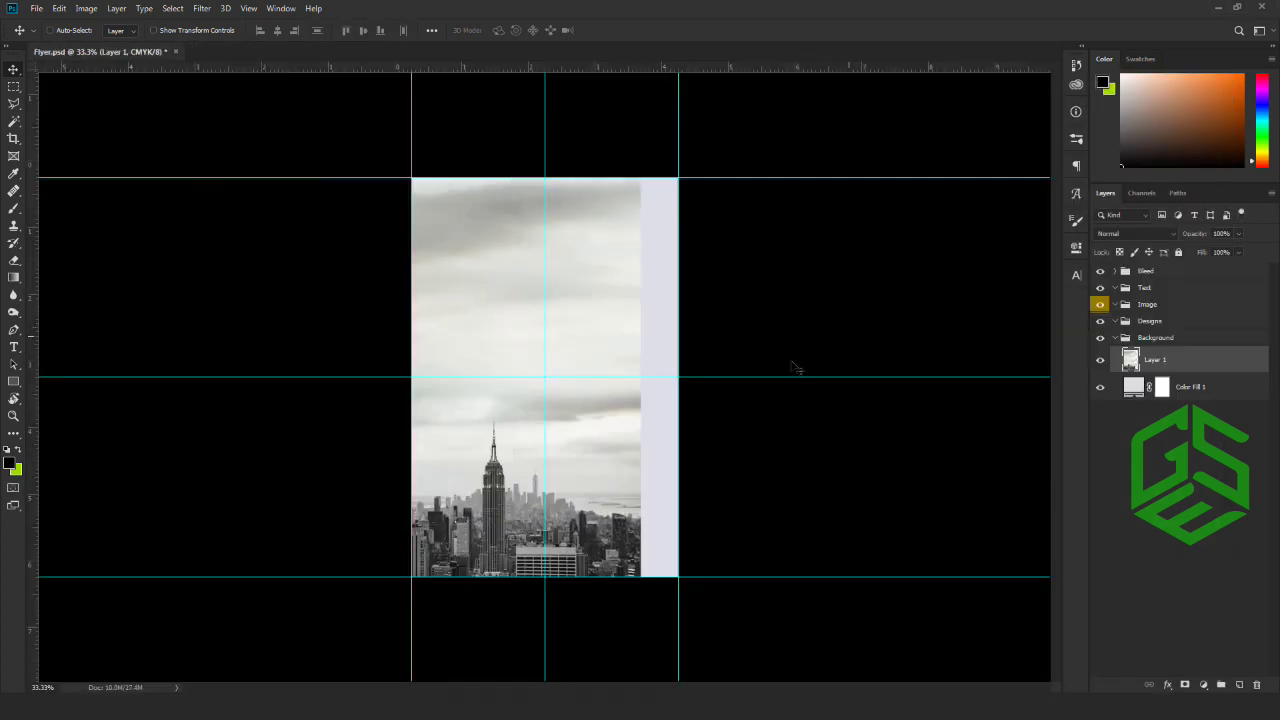
Centre the skyline image on the flyer canvas and set its layer's blend mode to Color Burn.
left_click_drag(500, 277, 580, 281)
key("ctrl+t")
key("Right")
key("Right")
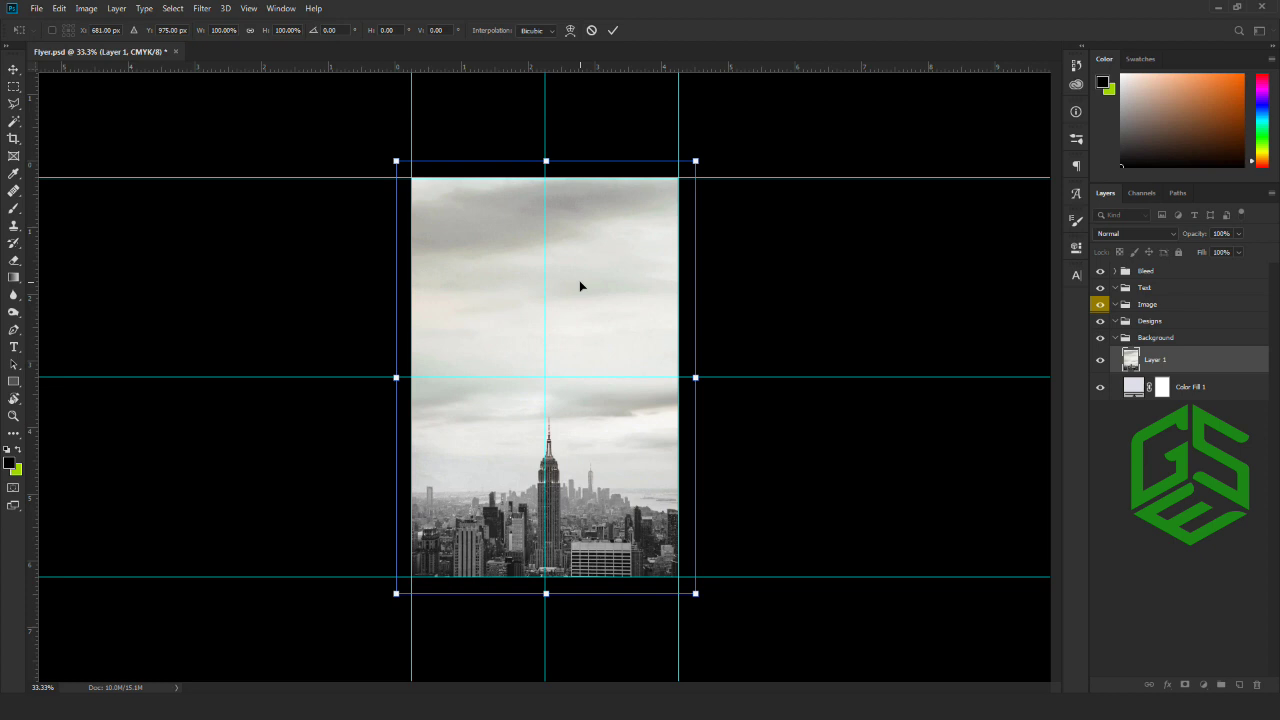
key("Return")
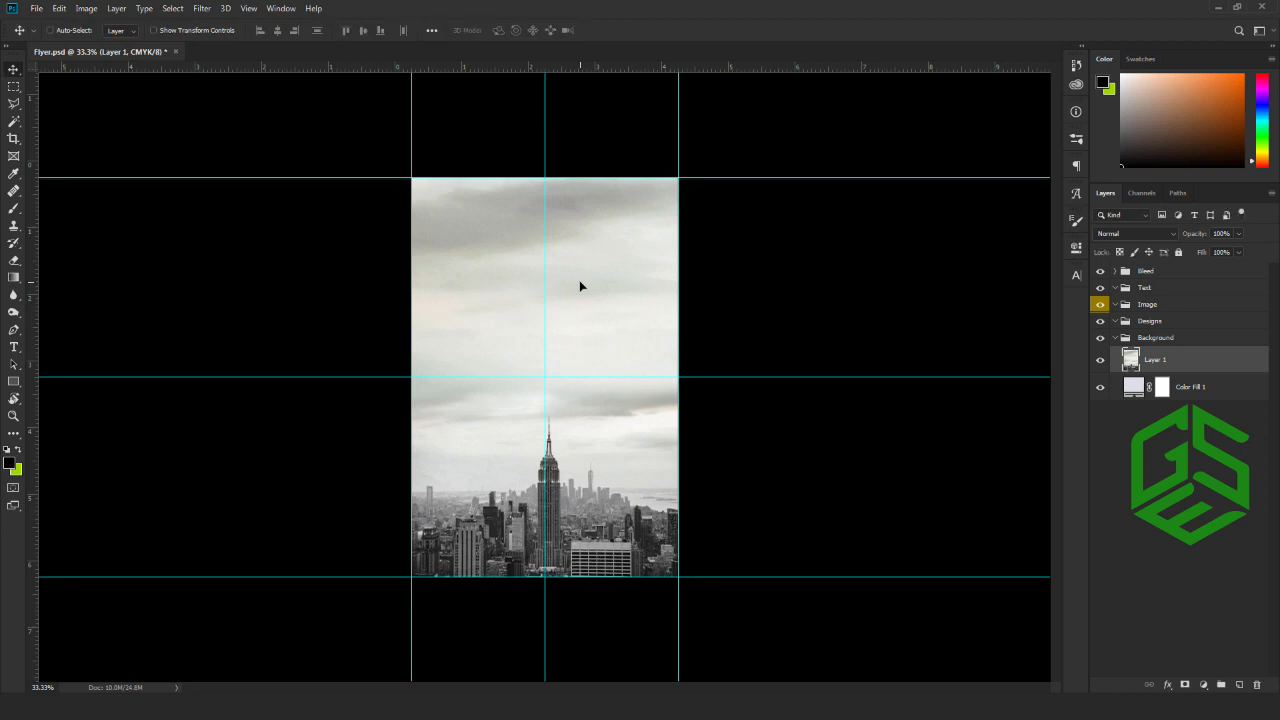
left_click(1152, 233)
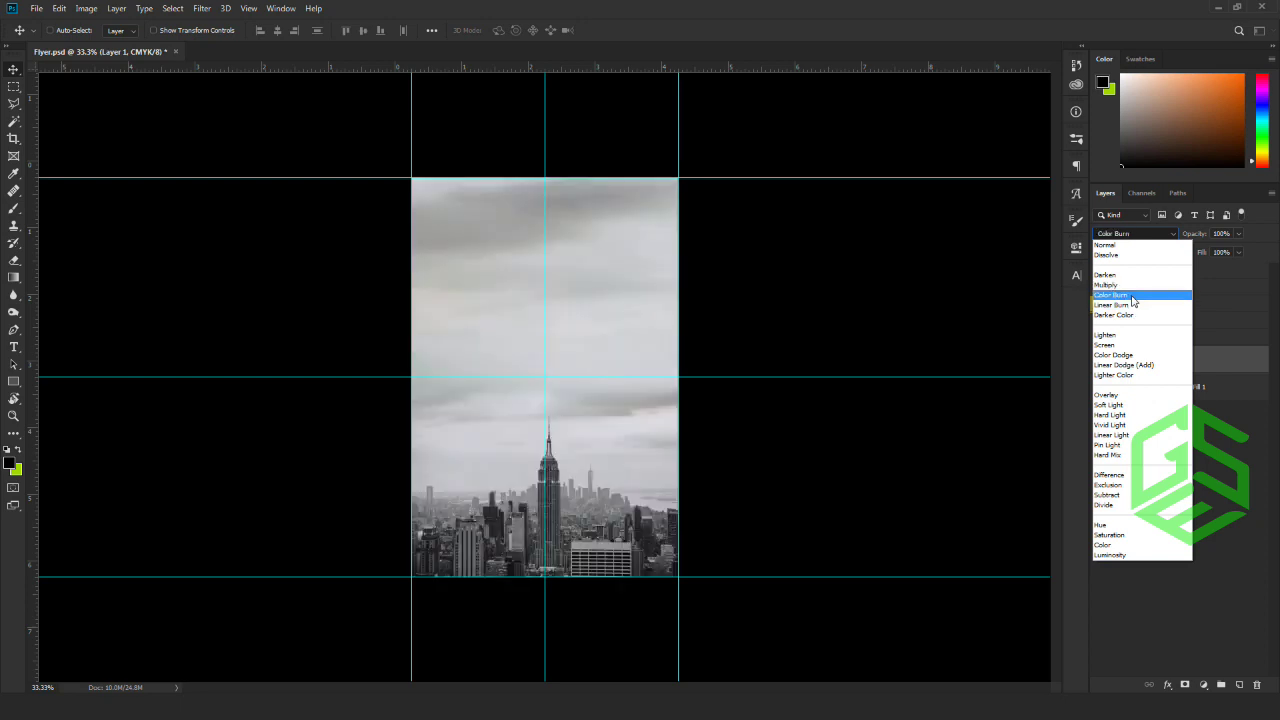
left_click(1136, 295)
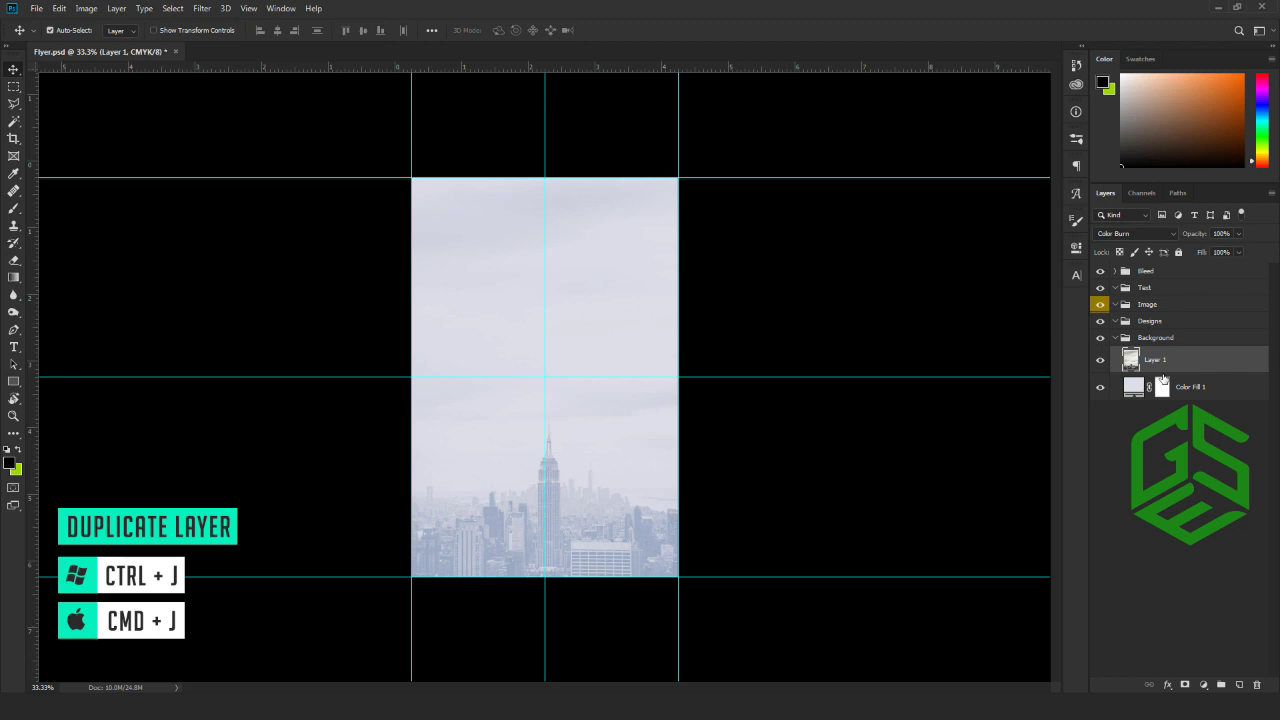
Duplicate the skyline layer with the copy at 40% opacity, and collapse the Background group.
key("ctrl+j")
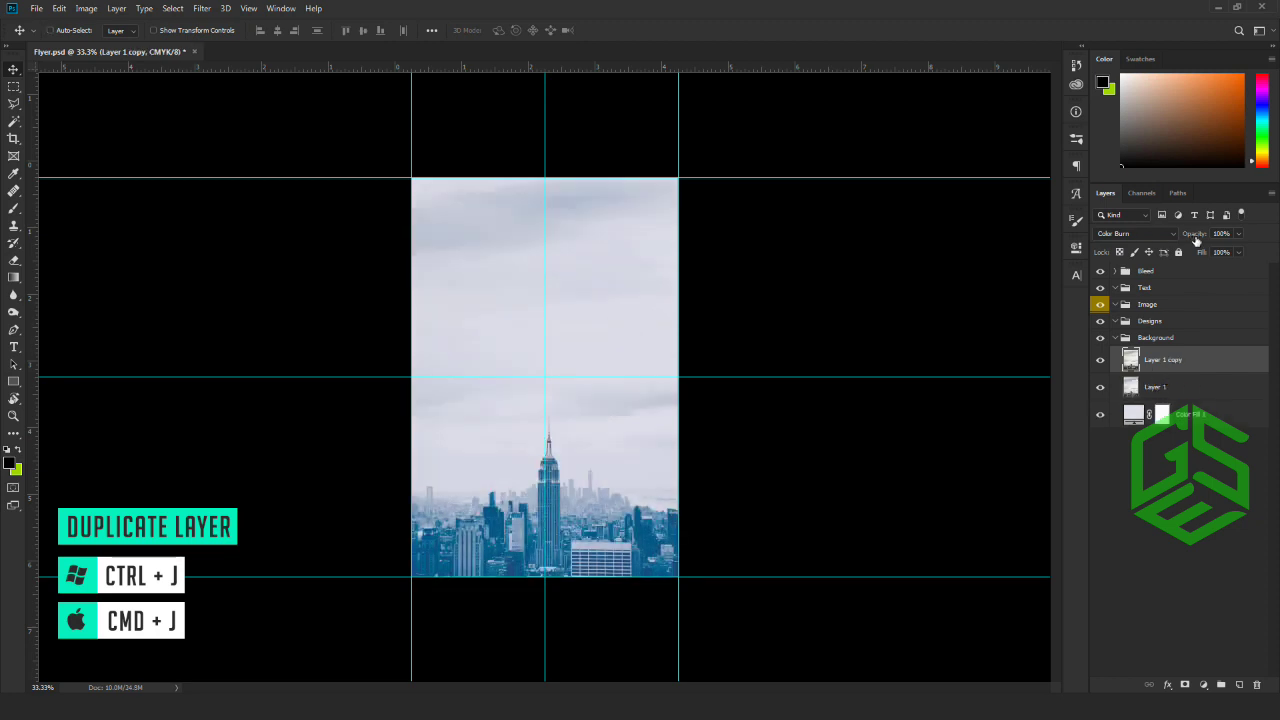
left_click_drag(1231, 233, 1209, 233)
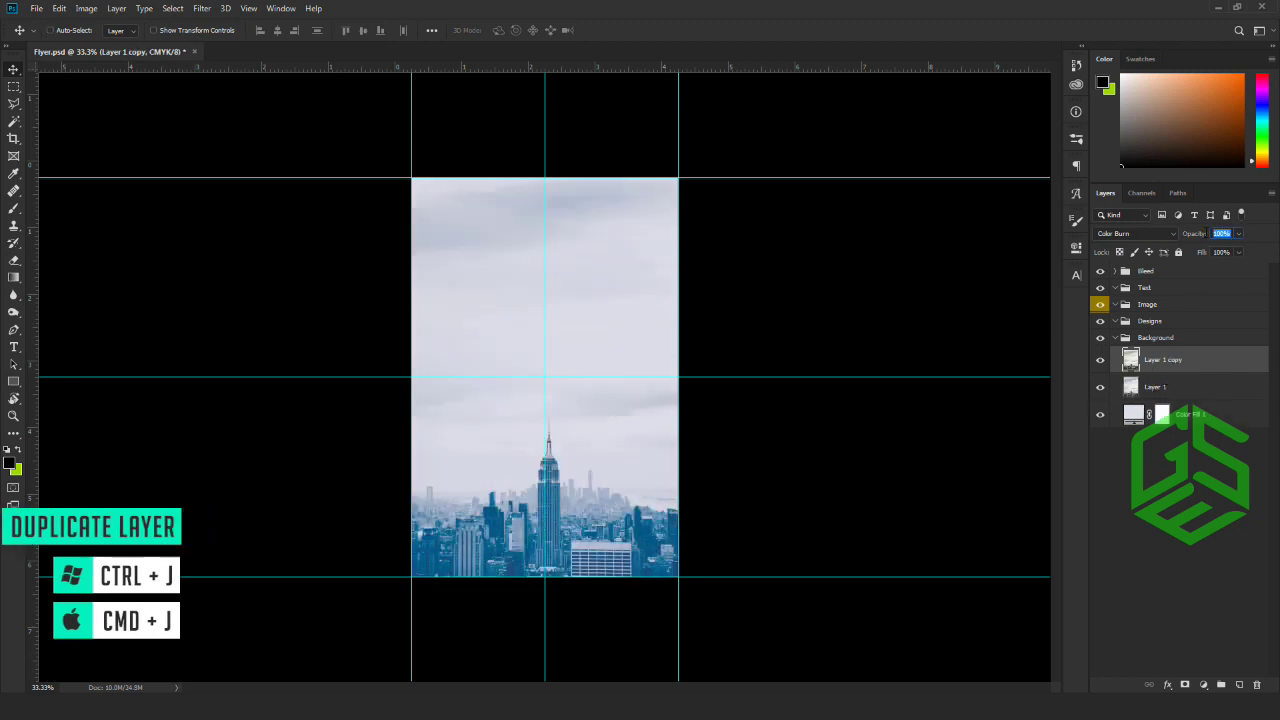
type("40")
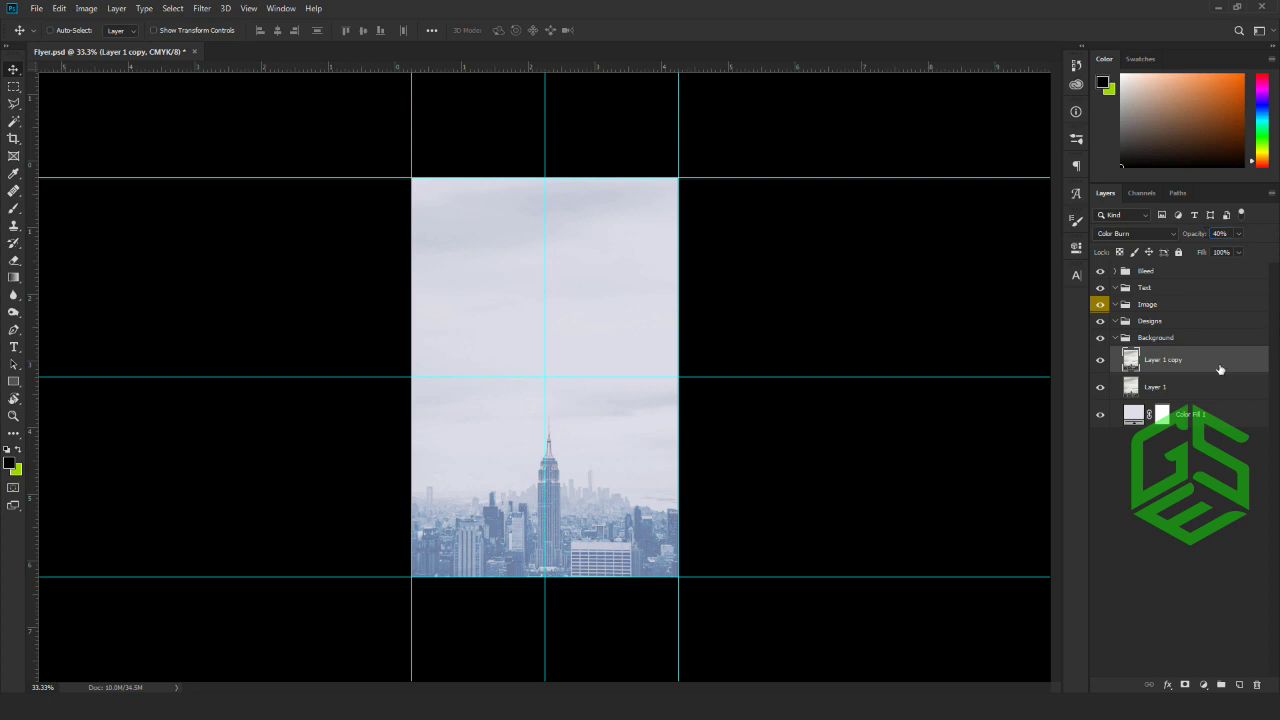
left_click(1116, 338)
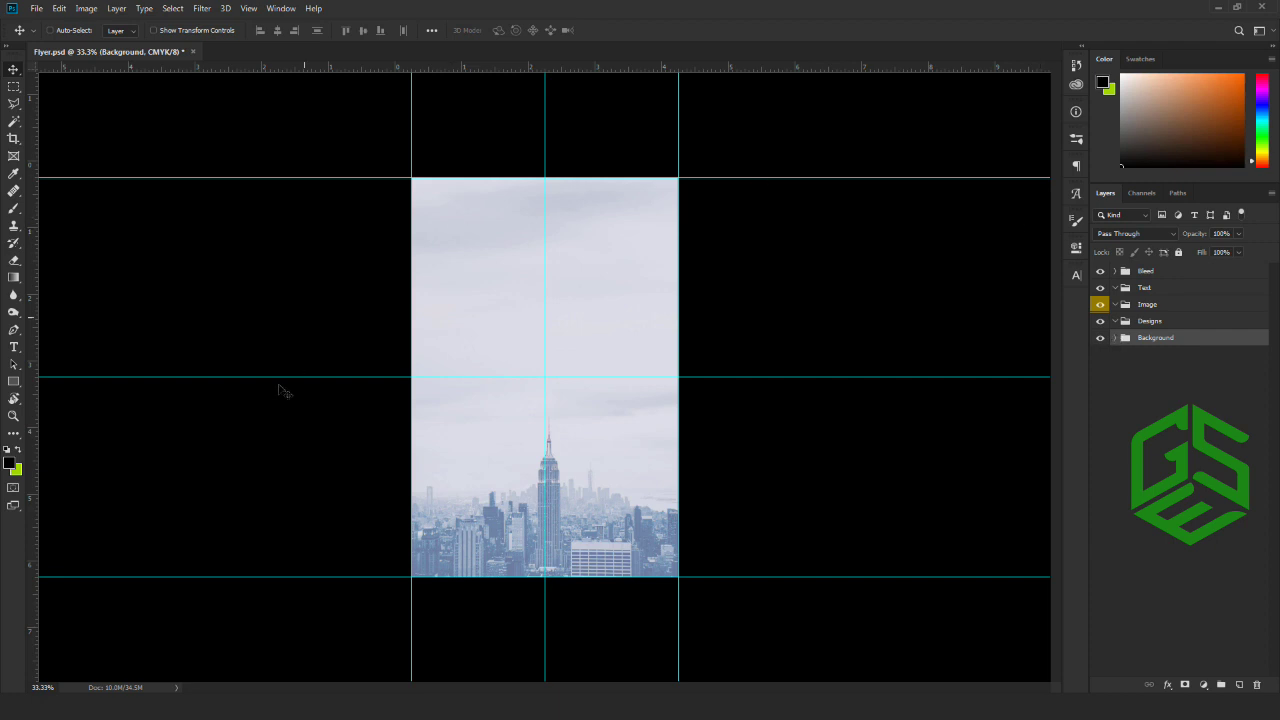
Open Image-2 from the PTE31 folder in Photoshop, copy the woman's portrait into the flyer, and close the source image.
key("alt+Tab")
left_click(467, 348)
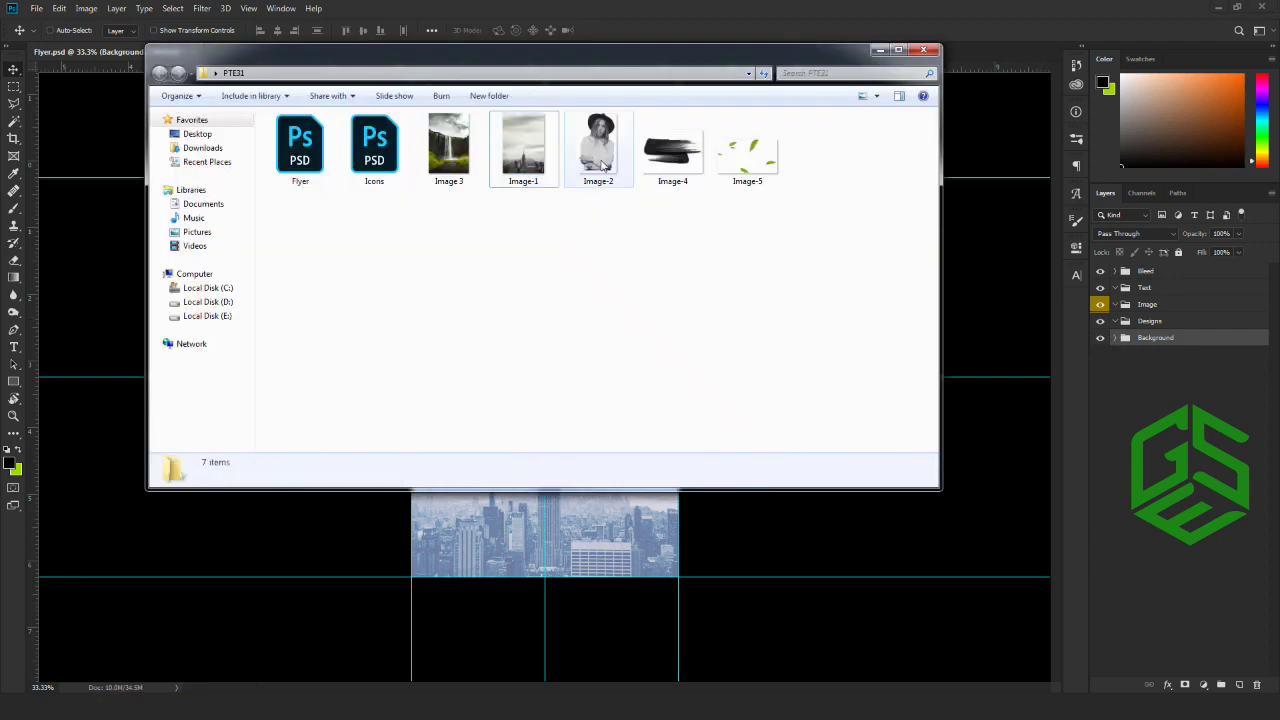
left_click(601, 160)
right_click(602, 163)
mouse_move(652, 325)
left_click(862, 323)
left_click_drag(296, 51, 300, 76)
left_click_drag(510, 265, 740, 330)
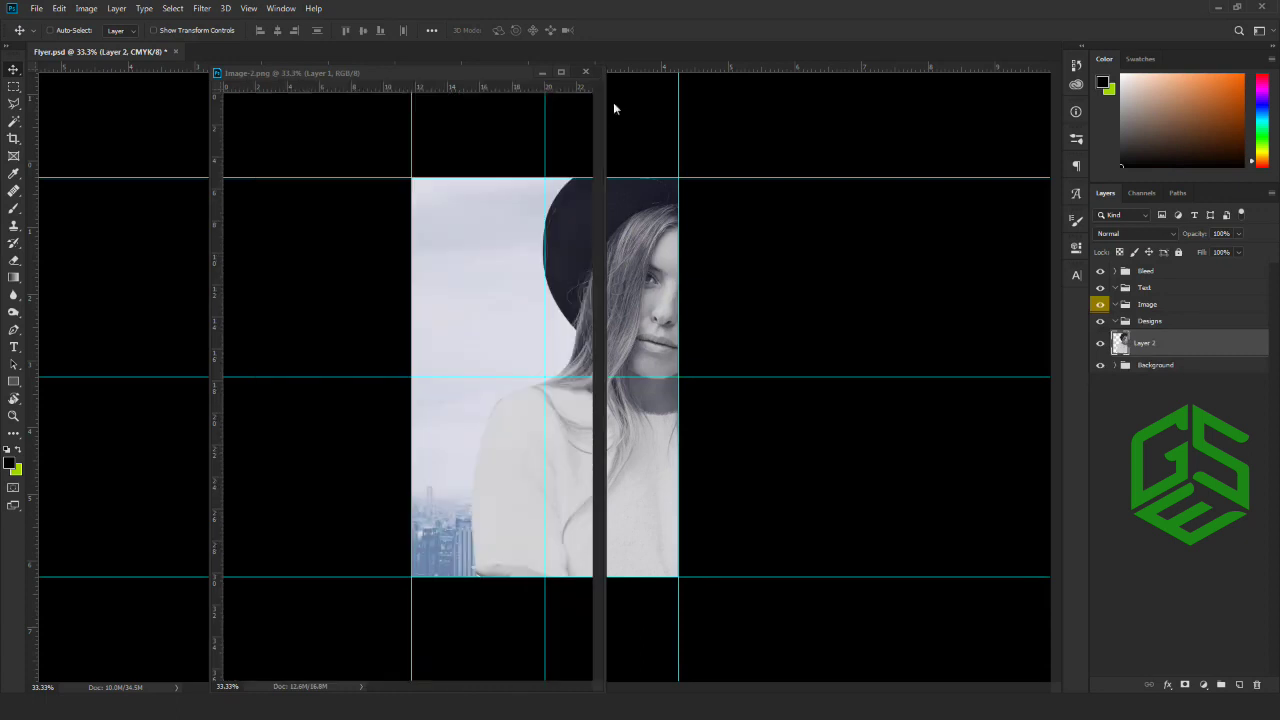
left_click(585, 72)
Put the portrait layer in the Image group and scale it to about 71%, centred over the lower part of the flyer.
left_click_drag(588, 320, 552, 357)
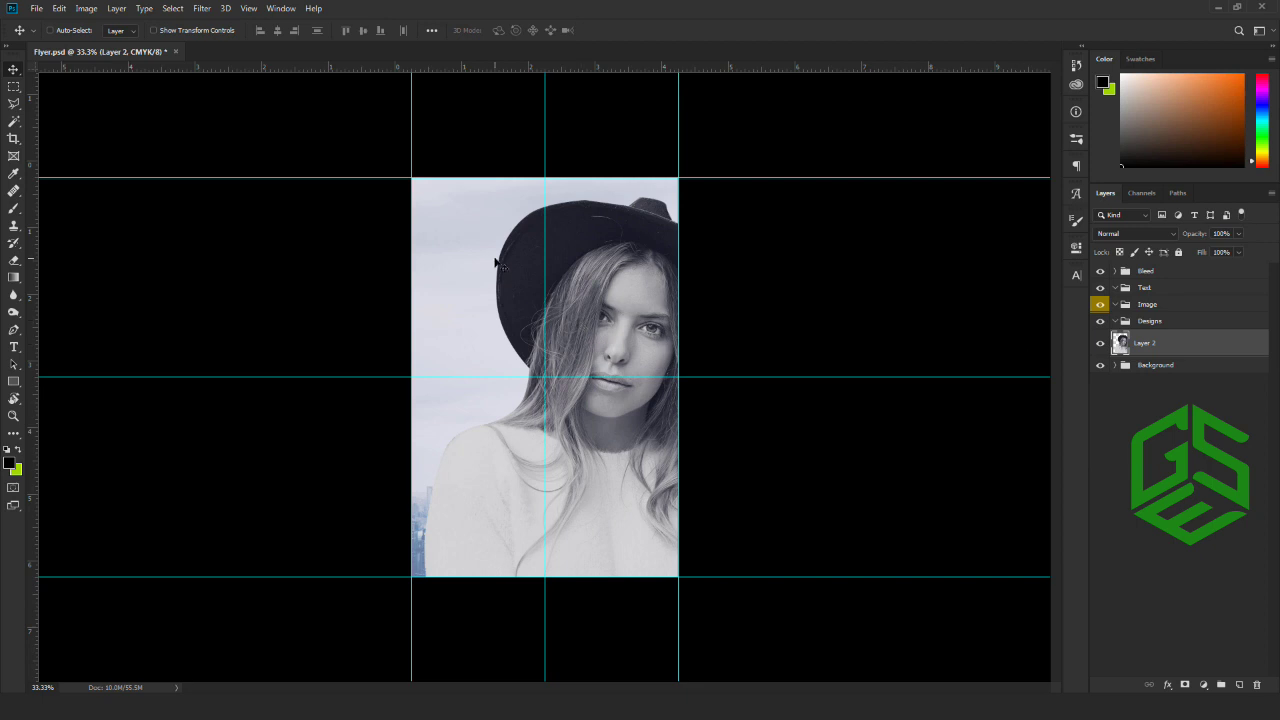
left_click_drag(1192, 342, 1188, 306)
key("ctrl")
key("ctrl+t")
key("ctrl+minus")
left_click_drag(706, 660, 634, 548)
left_click_drag(582, 446, 586, 506)
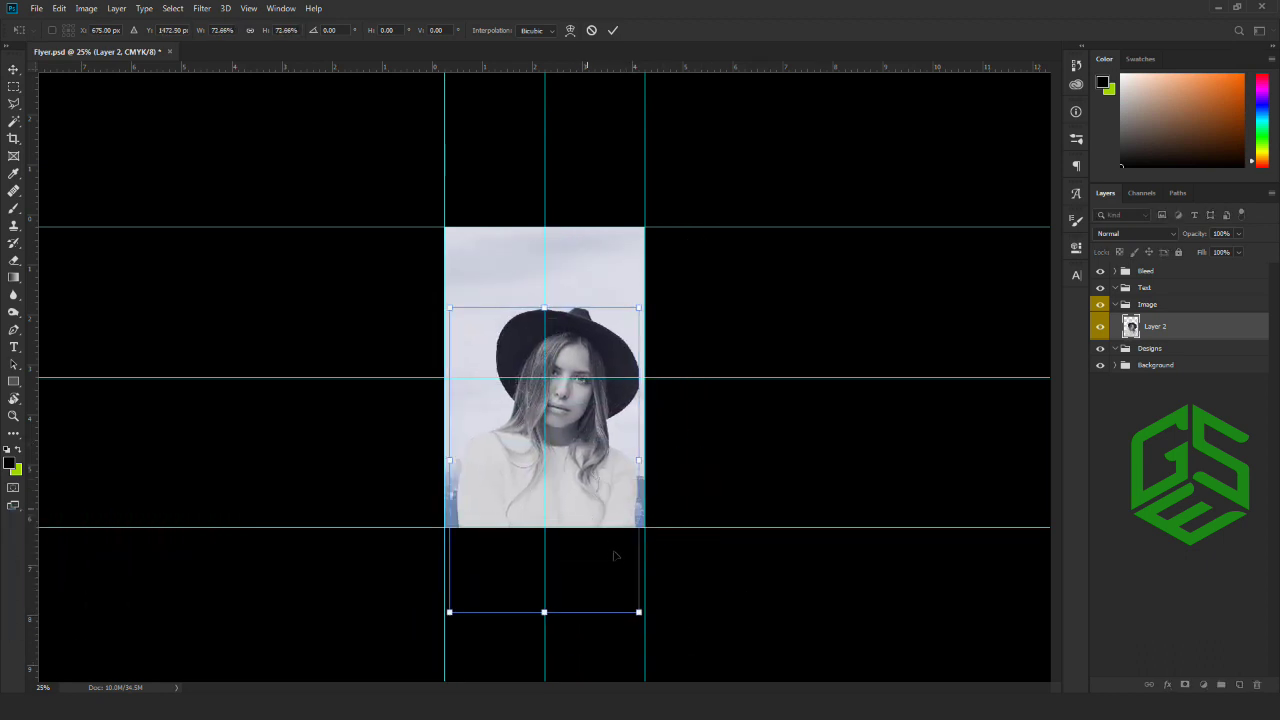
left_click_drag(637, 611, 632, 608)
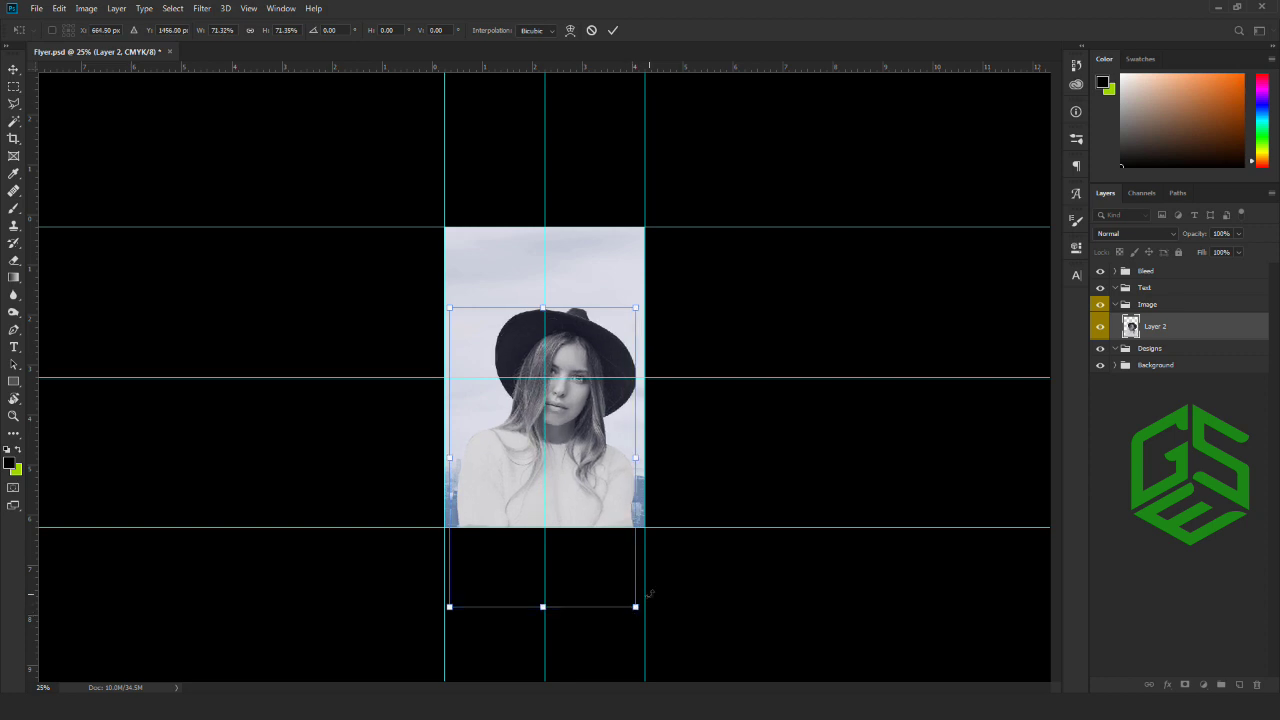
key("Return")
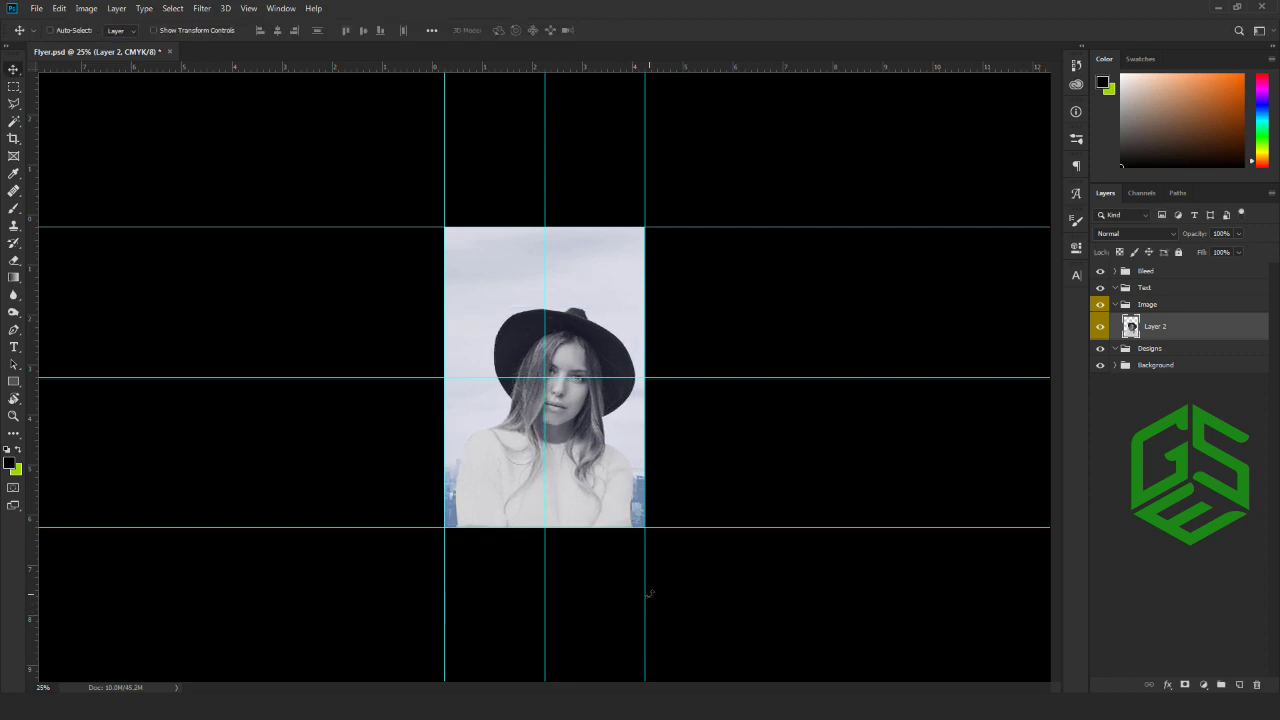
key("ctrl+plus")
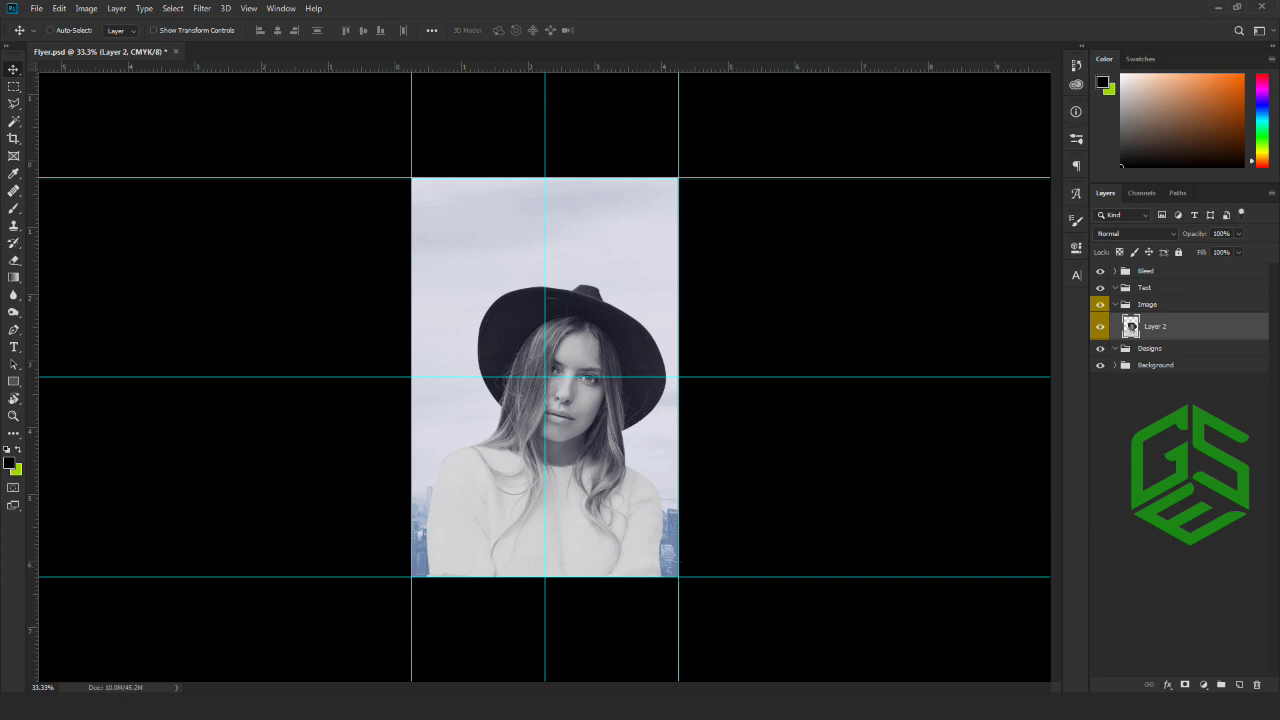
Copy Image 3 from the PTE31 folder into the flyer above the portrait and clip it to the portrait layer.
key("alt+Tab")
left_click(449, 146)
right_click(449, 146)
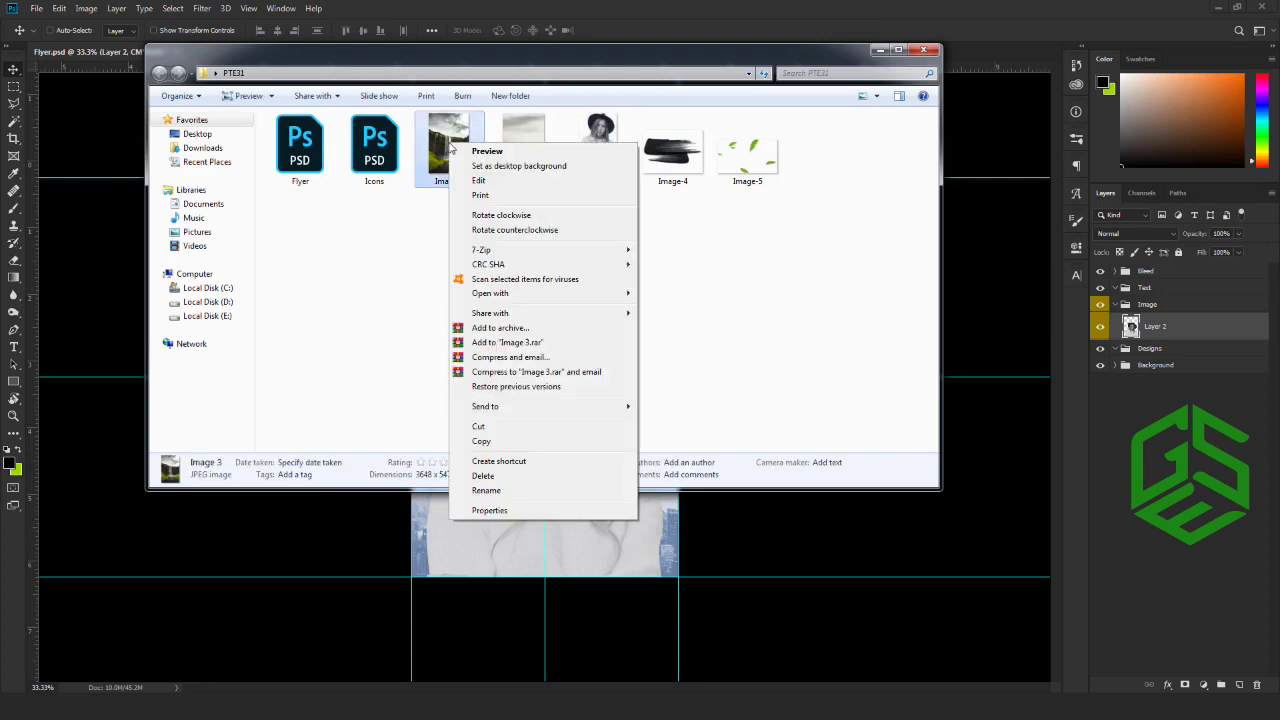
mouse_move(580, 293)
left_click(740, 292)
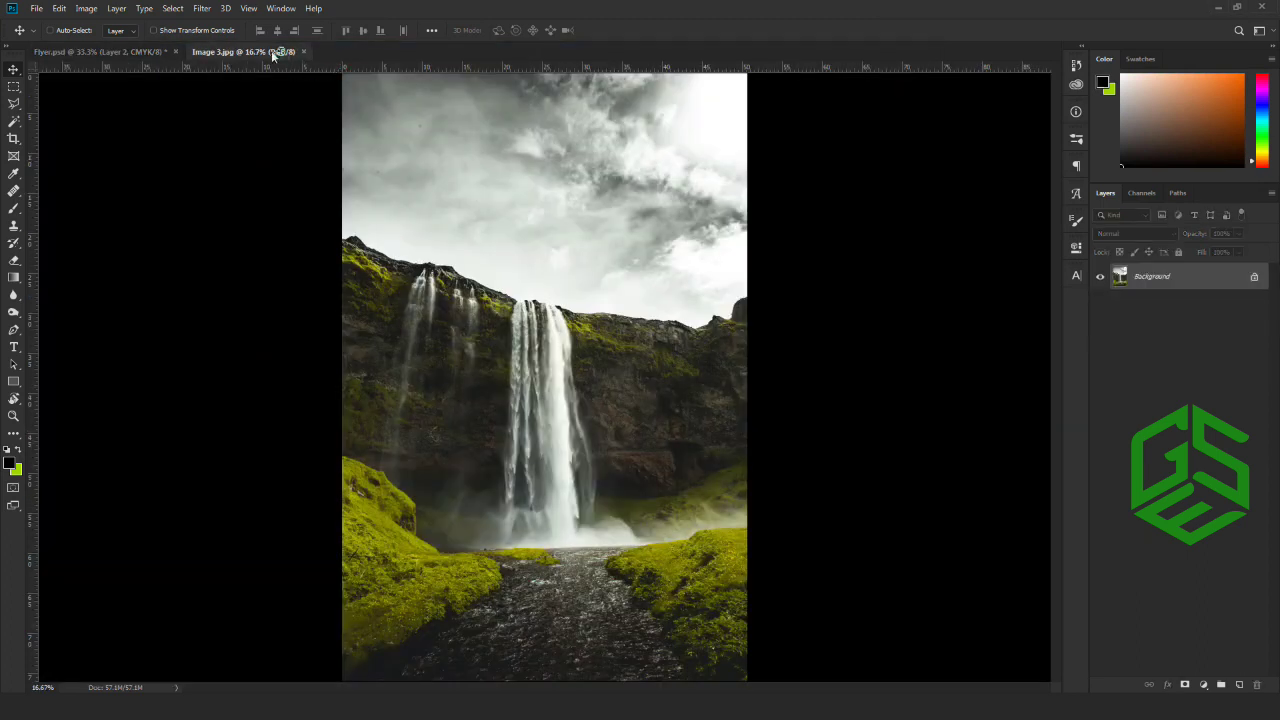
left_click_drag(271, 50, 272, 99)
left_click_drag(397, 243, 654, 298)
left_click(596, 77)
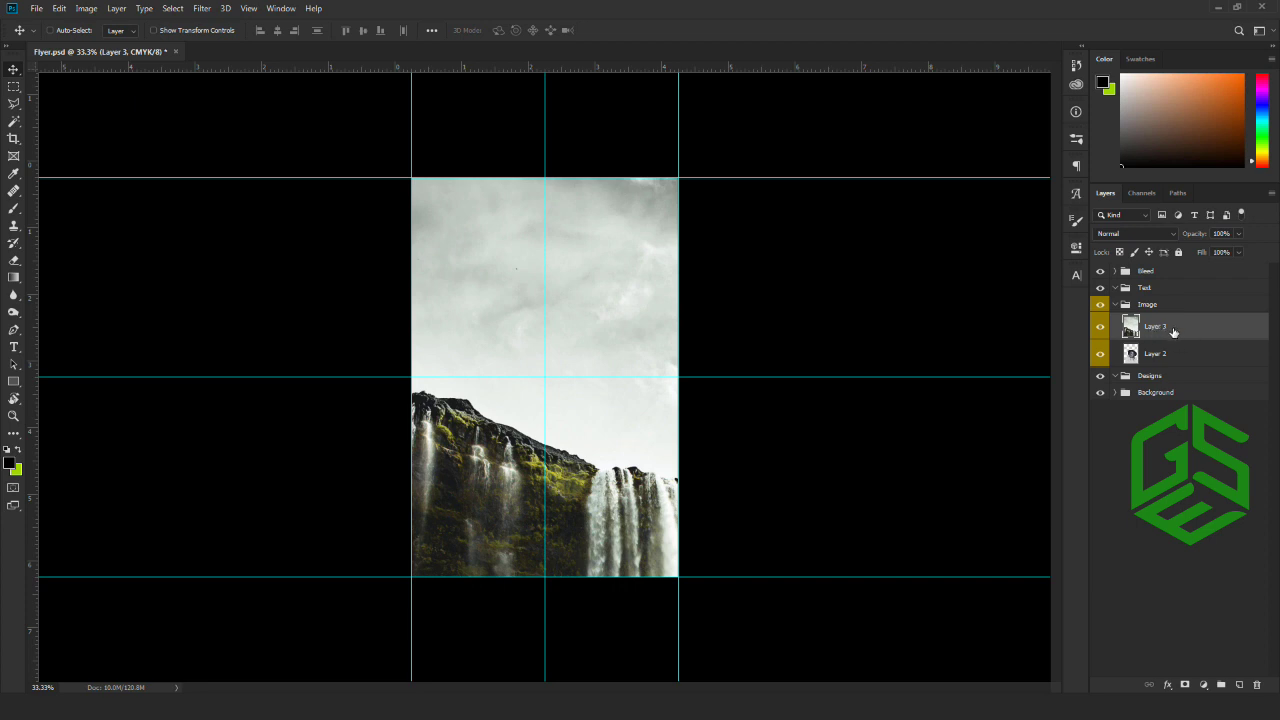
right_click(1174, 332)
left_click(1036, 385)
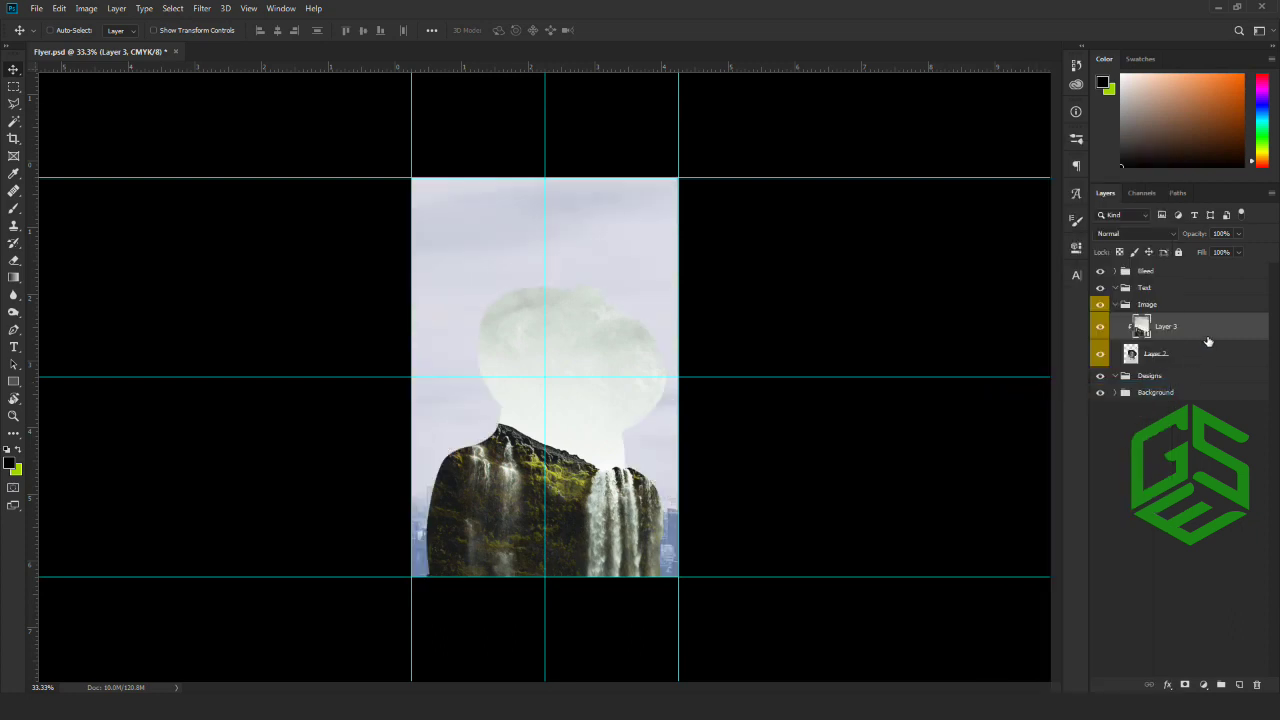
Scale the clipped waterfall image to about 29% and position it so the waterfall fills the woman's torso.
key("ctrl+t")
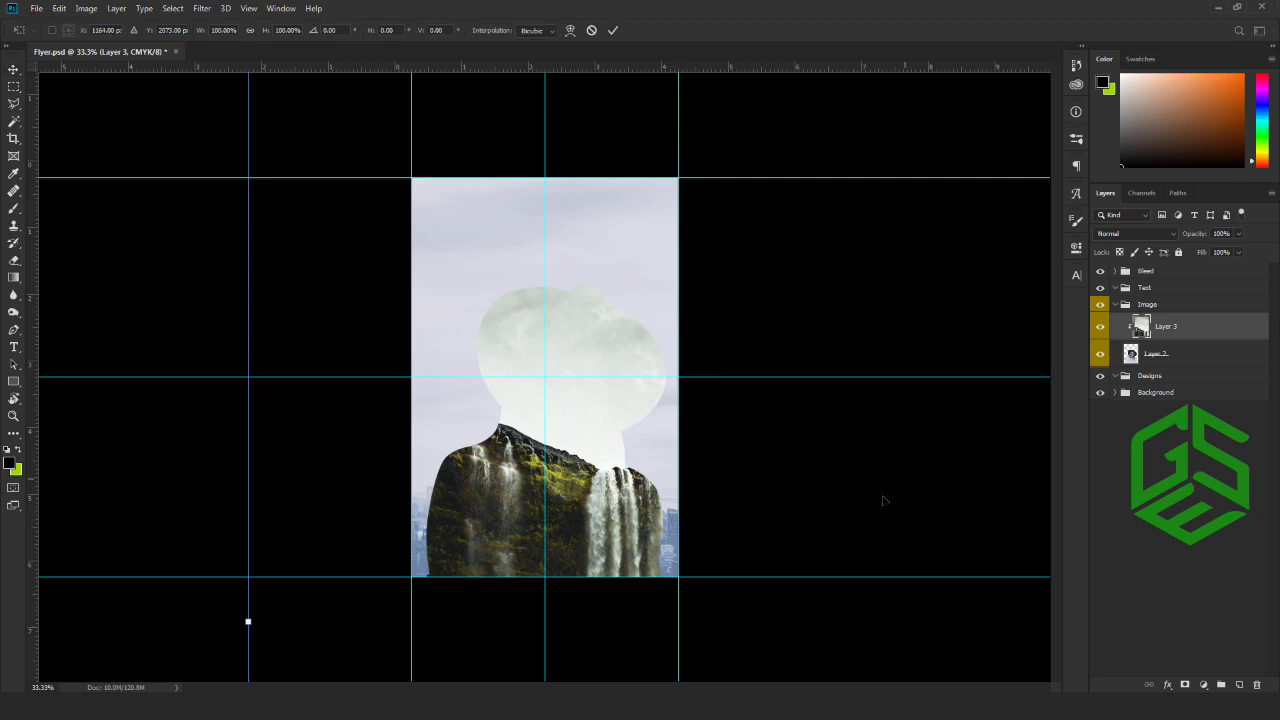
key("ctrl+minus")
key("ctrl+minus")
key("ctrl+minus")
key("ctrl+minus")
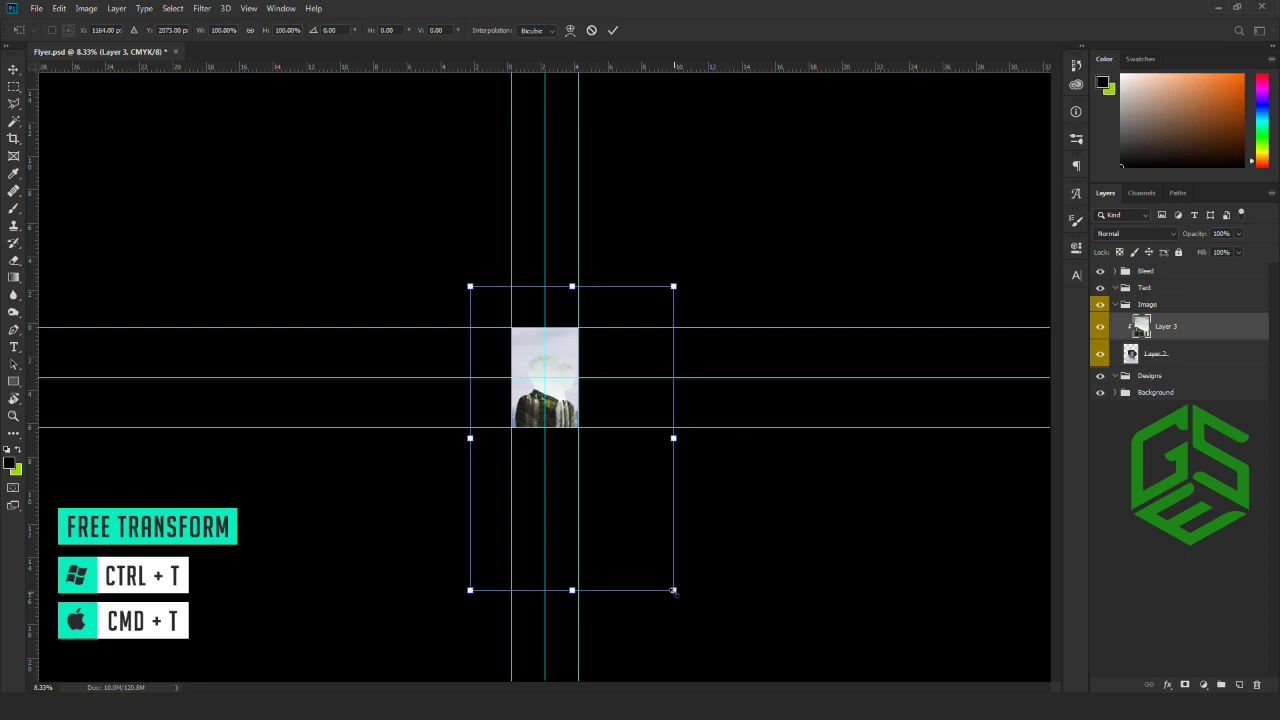
left_click_drag(673, 590, 563, 425)
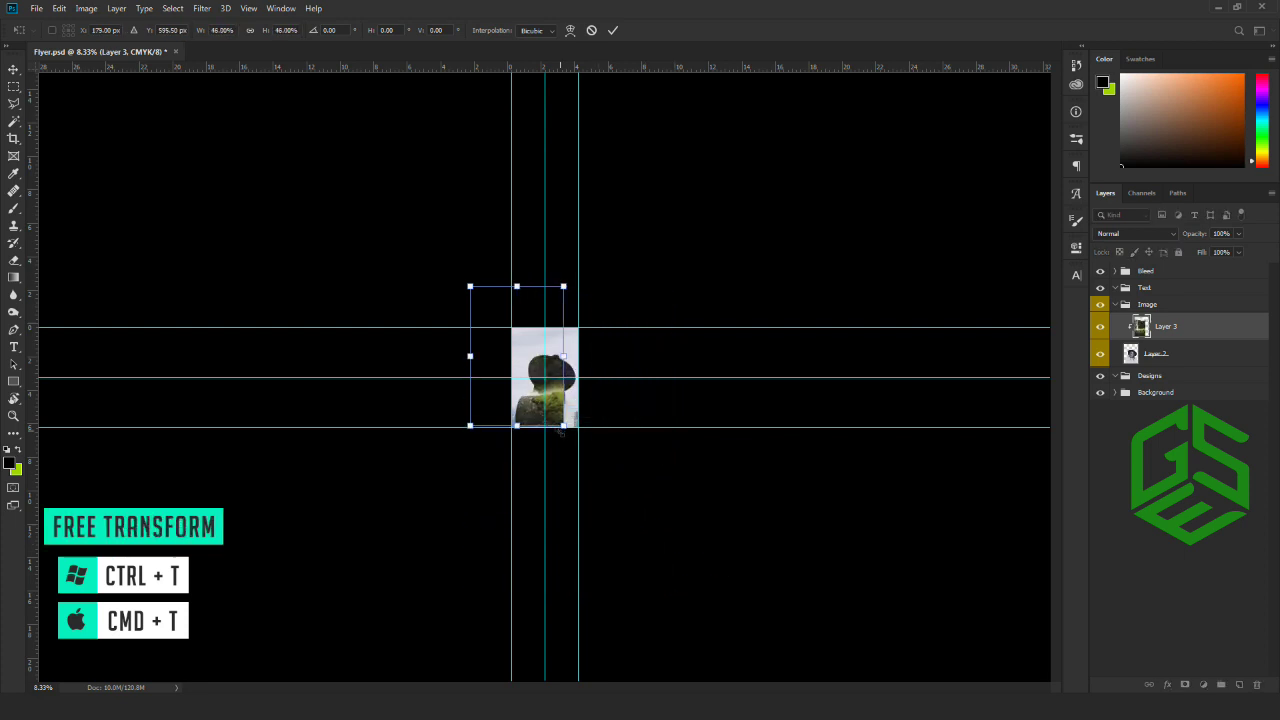
key("ctrl+plus")
key("ctrl+plus")
key("ctrl+plus")
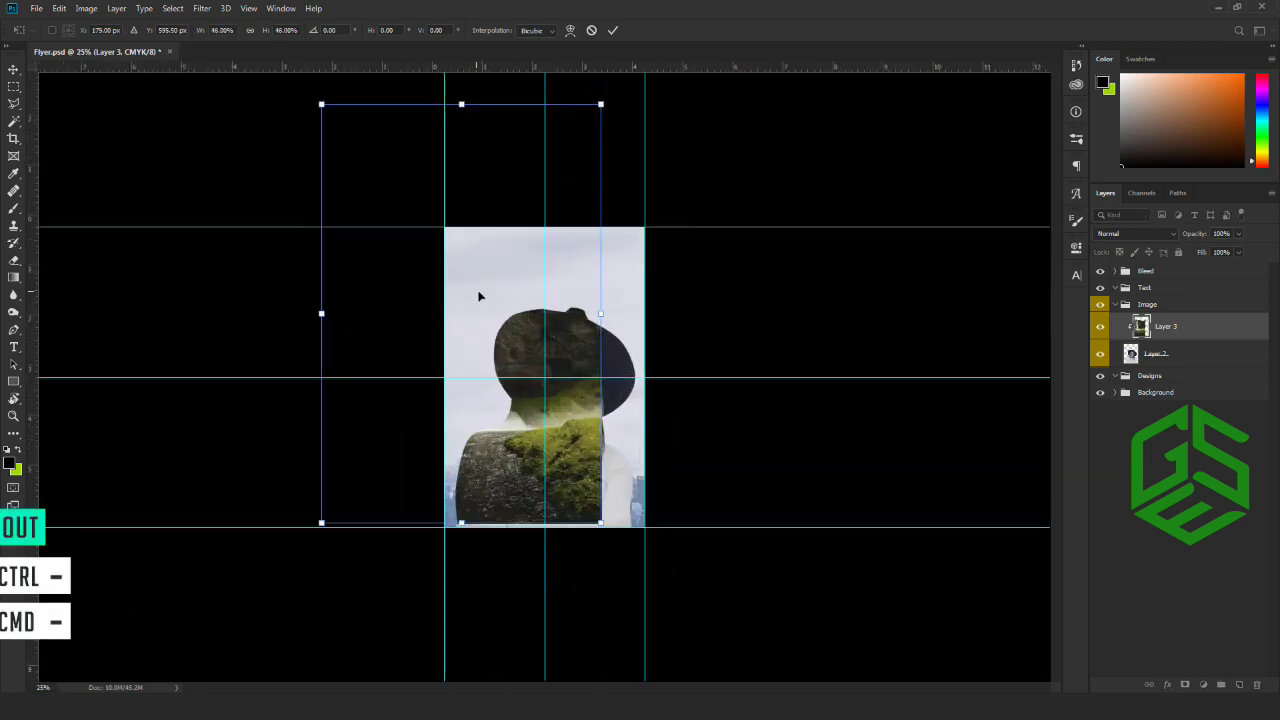
left_click_drag(590, 438, 590, 450)
left_click_drag(711, 670, 606, 509)
left_click_drag(521, 410, 588, 491)
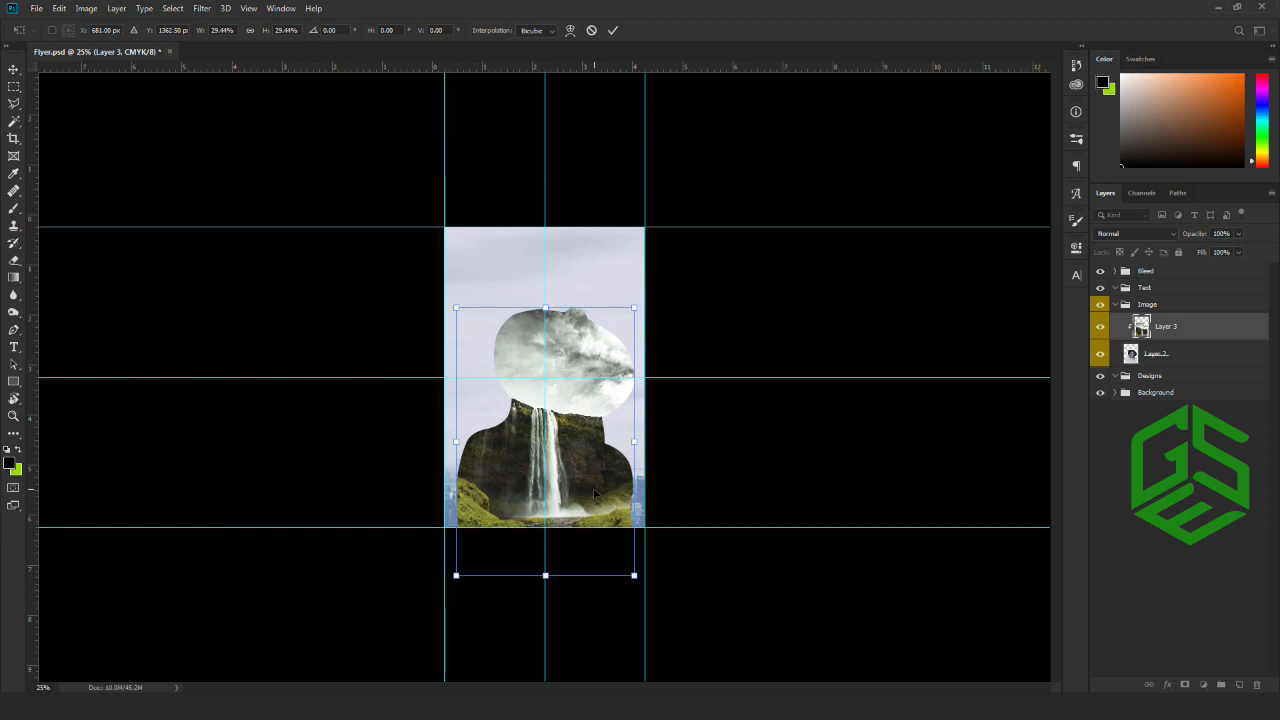
key("ctrl+plus")
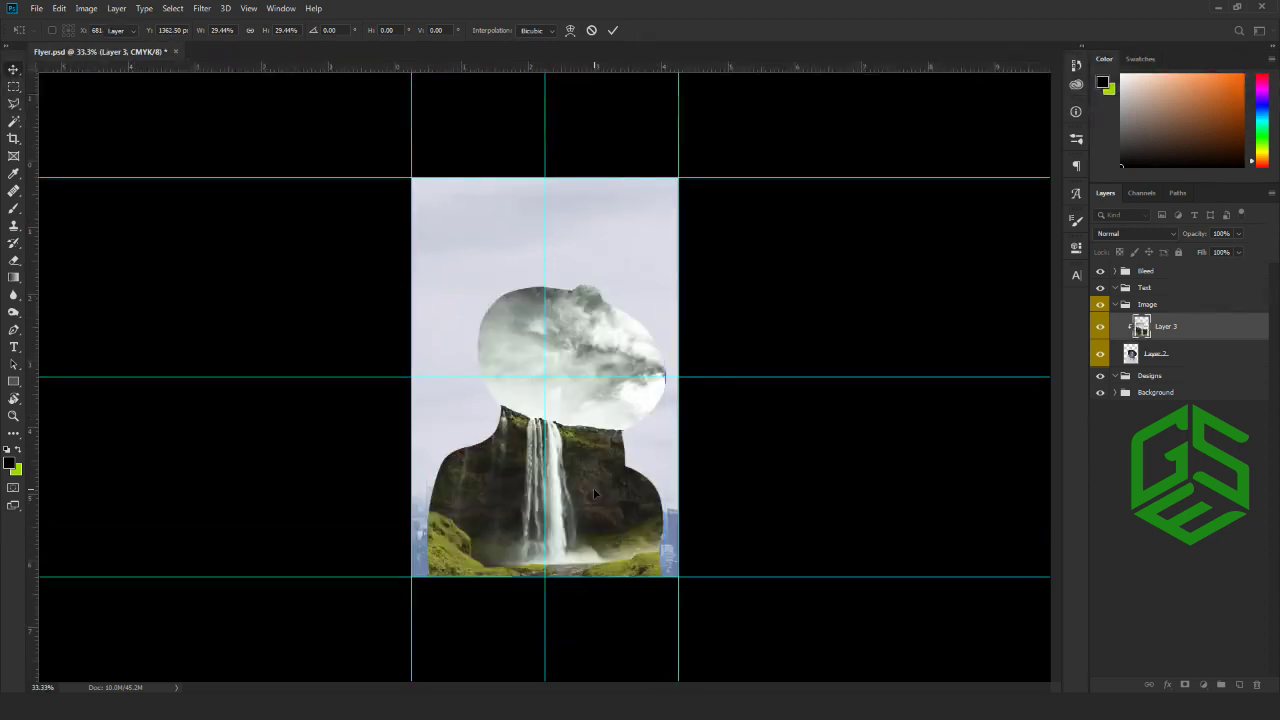
key("ctrl+plus")
key("Return")
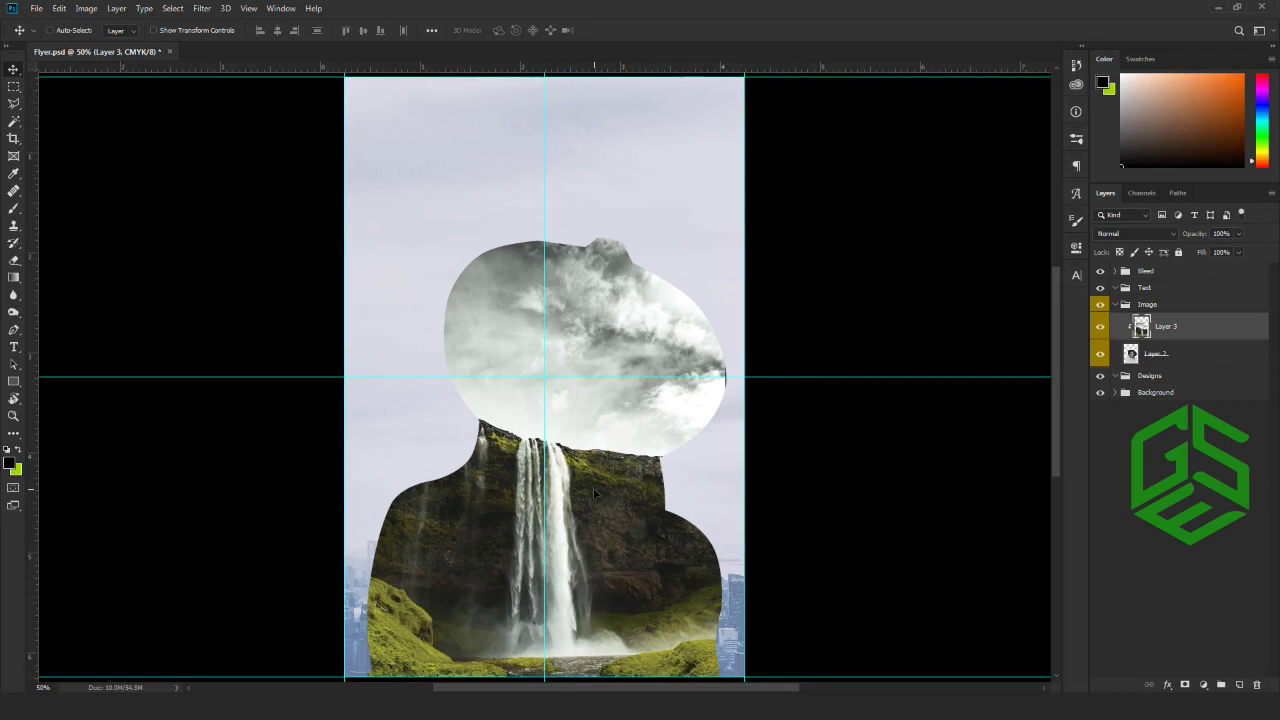
Add a layer mask to the clipped waterfall layer and set up a black 900 px soft round brush.
left_click(1185, 685)
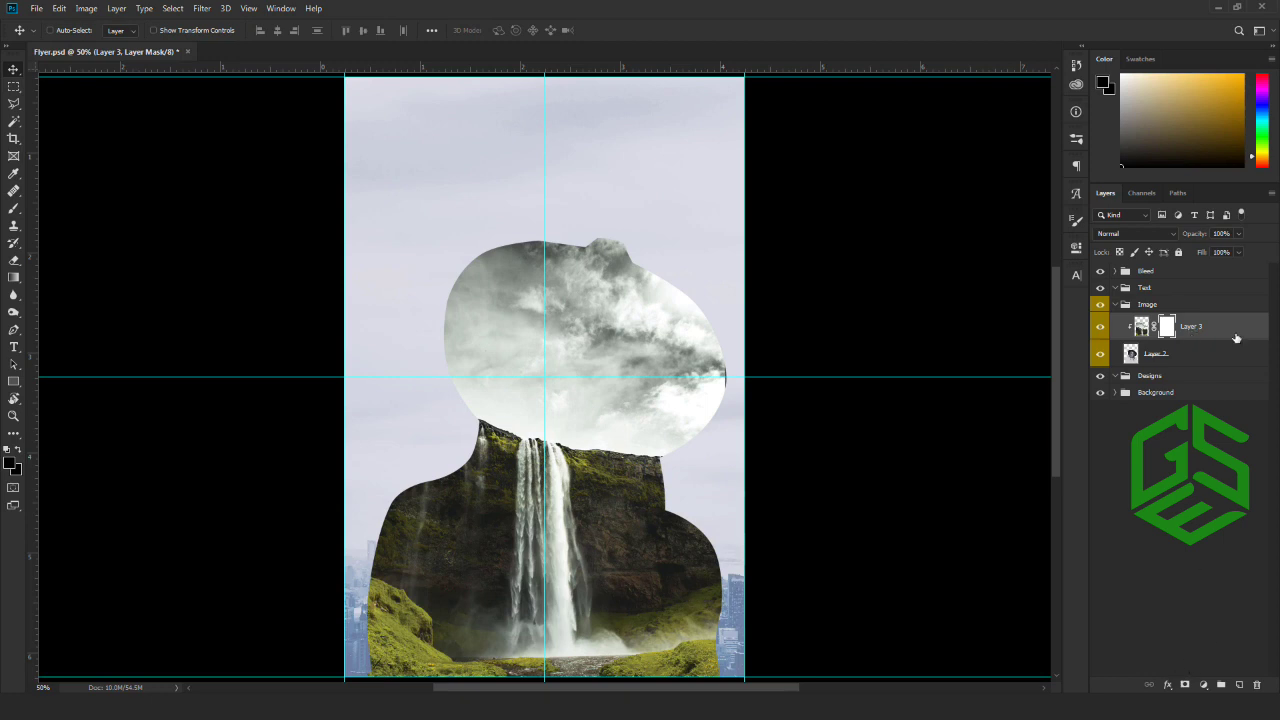
left_click(13, 465)
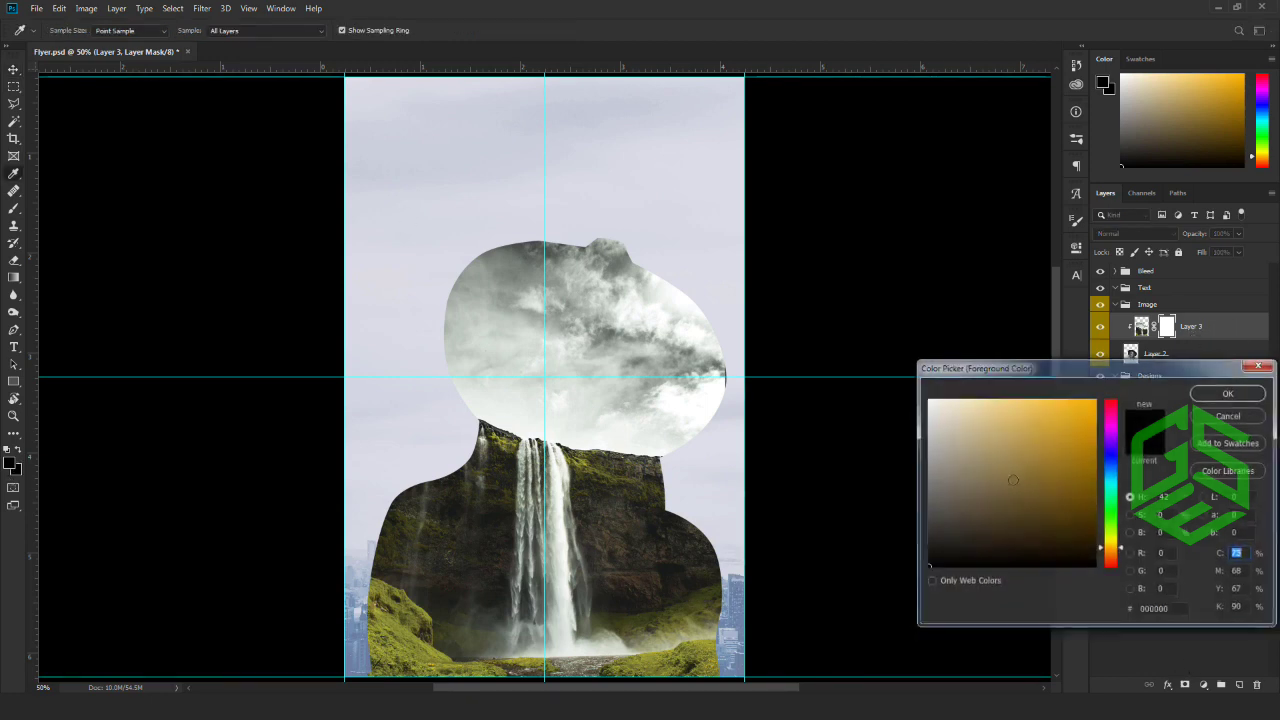
left_click(1229, 394)
key("b")
right_click(13, 208)
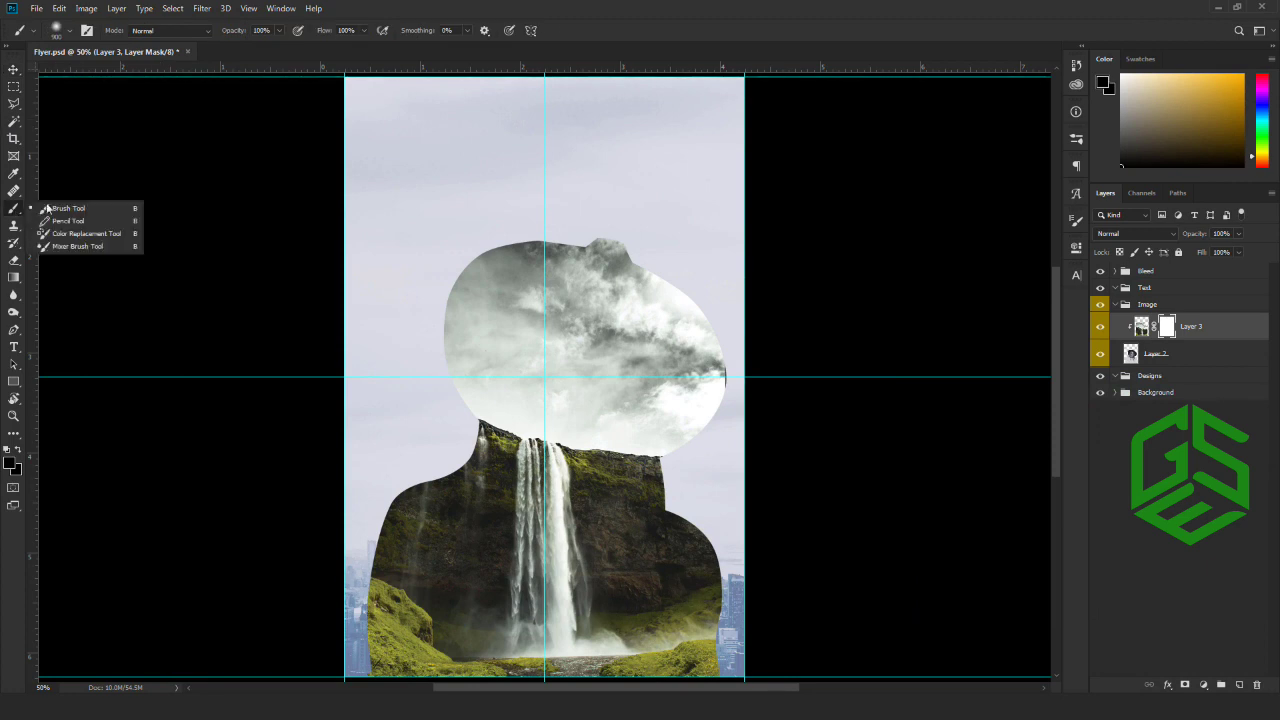
left_click(55, 209)
left_click(56, 30)
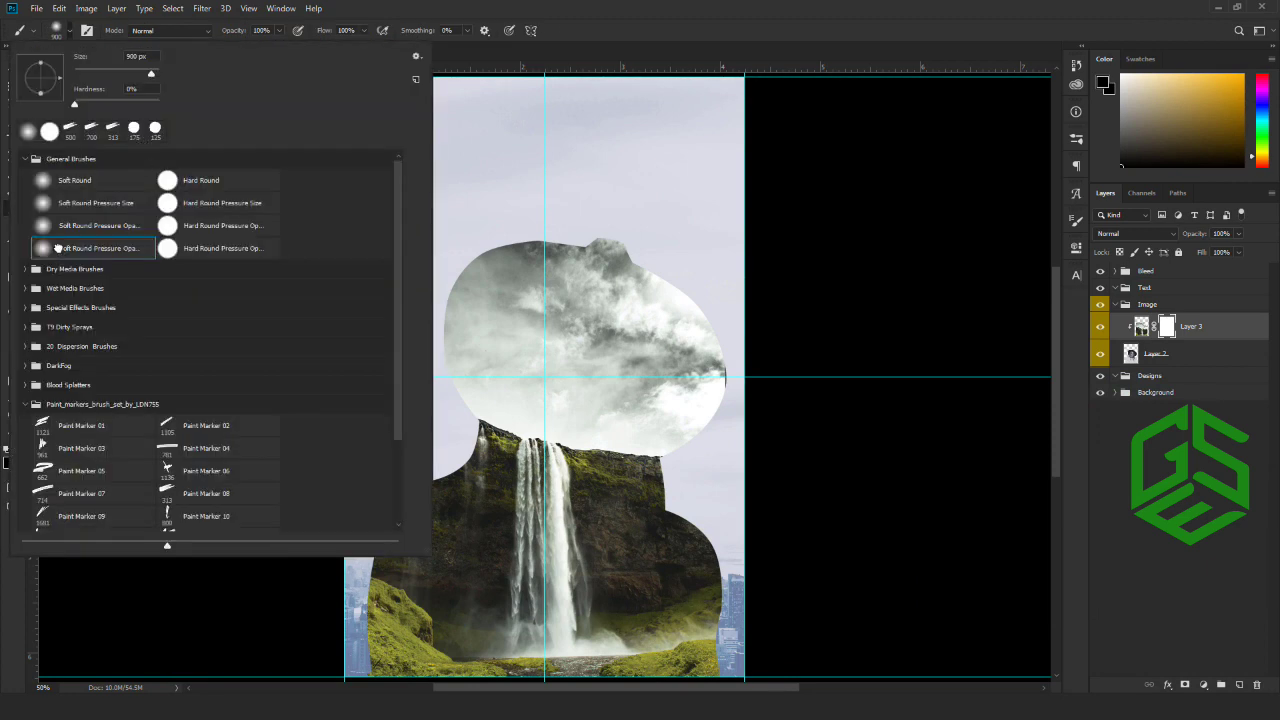
left_click(676, 7)
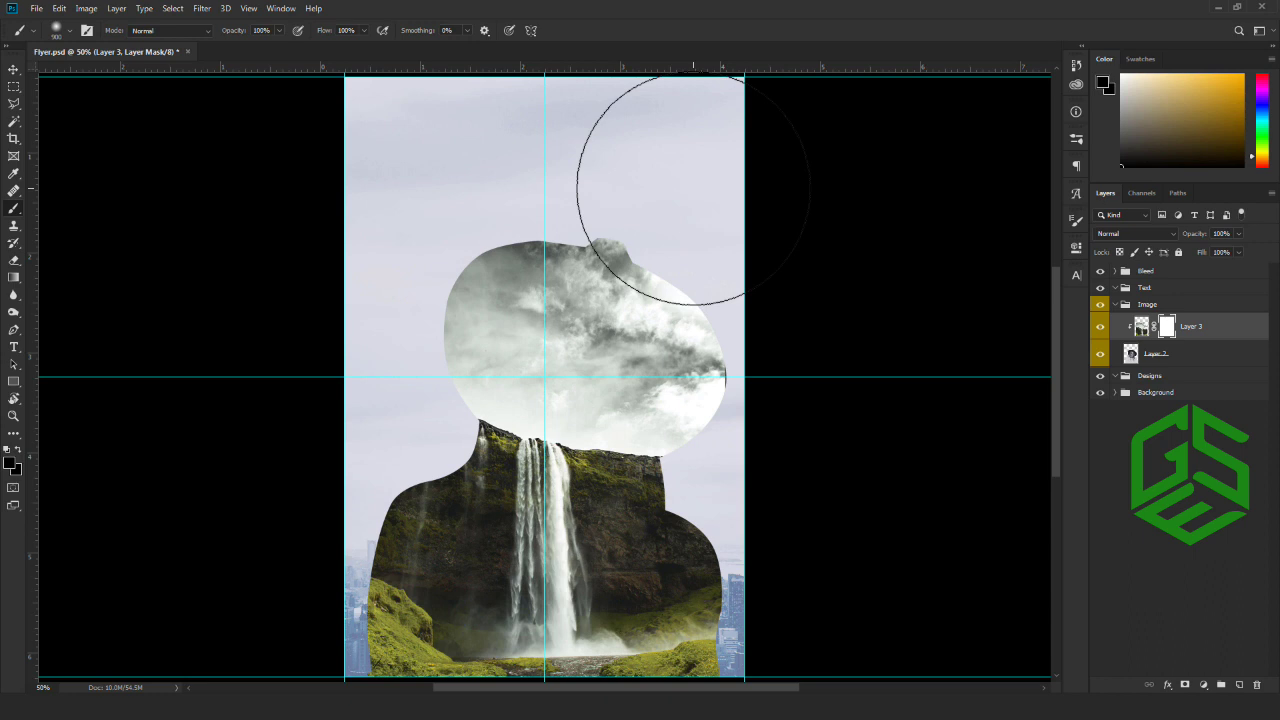
Paint black on the waterfall layer's mask over the hat, face and hair, fading softly into the waterfall at the neck.
key("bracketright")
mouse_move(742, 348)
left_mouse_down()
mouse_move(657, 286)
mouse_move(514, 229)
mouse_move(529, 286)
mouse_move(656, 318)
left_mouse_up()
key("bracketleft")
key("bracketleft")
mouse_move(706, 366)
left_mouse_down()
mouse_move(510, 369)
mouse_move(693, 419)
mouse_move(473, 348)
mouse_move(565, 384)
mouse_move(580, 406)
mouse_move(610, 367)
mouse_move(664, 361)
mouse_move(515, 331)
mouse_move(658, 344)
left_mouse_up()
key("bracketright")
key("bracketright")
key("bracketright")
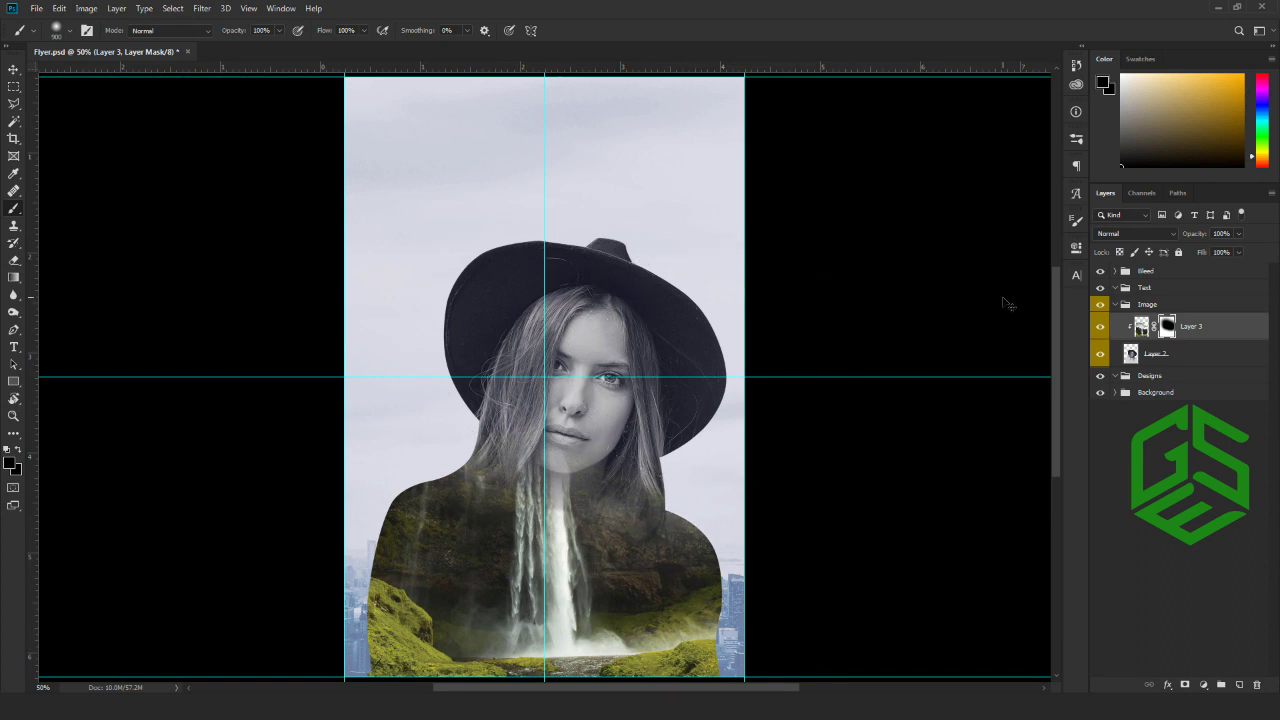
key("ctrl+minus")
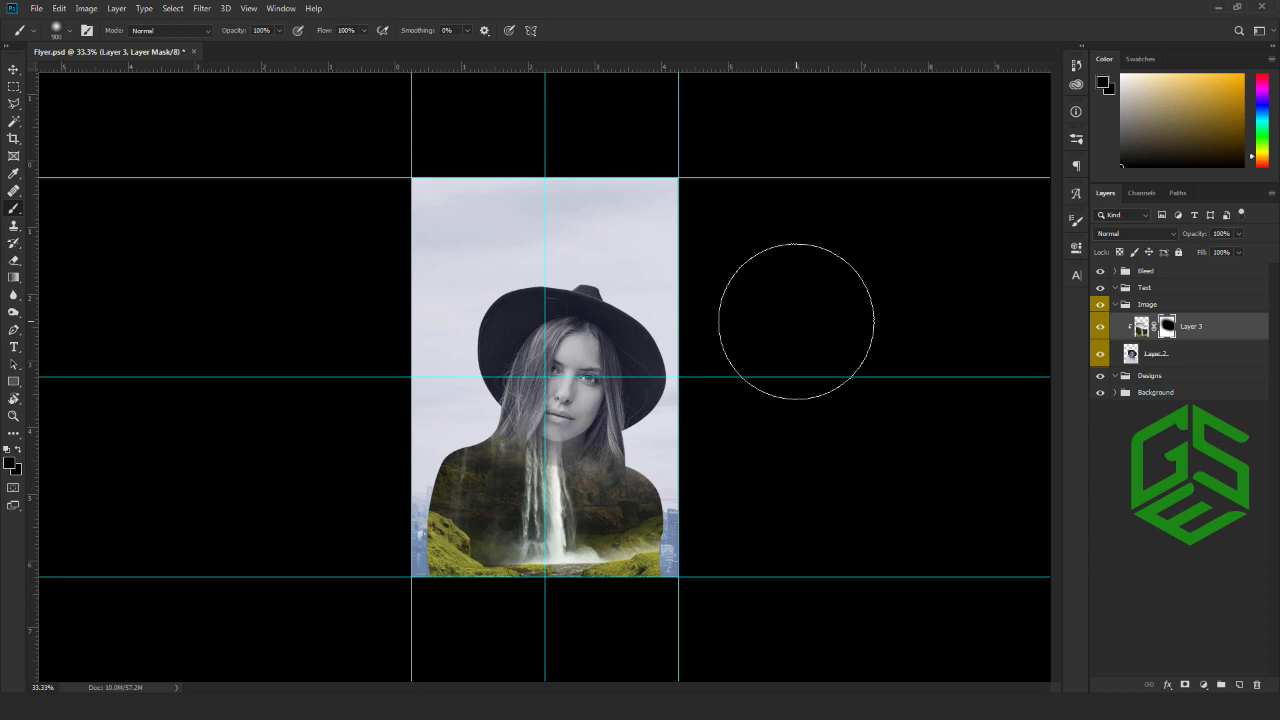
left_click(15, 72)
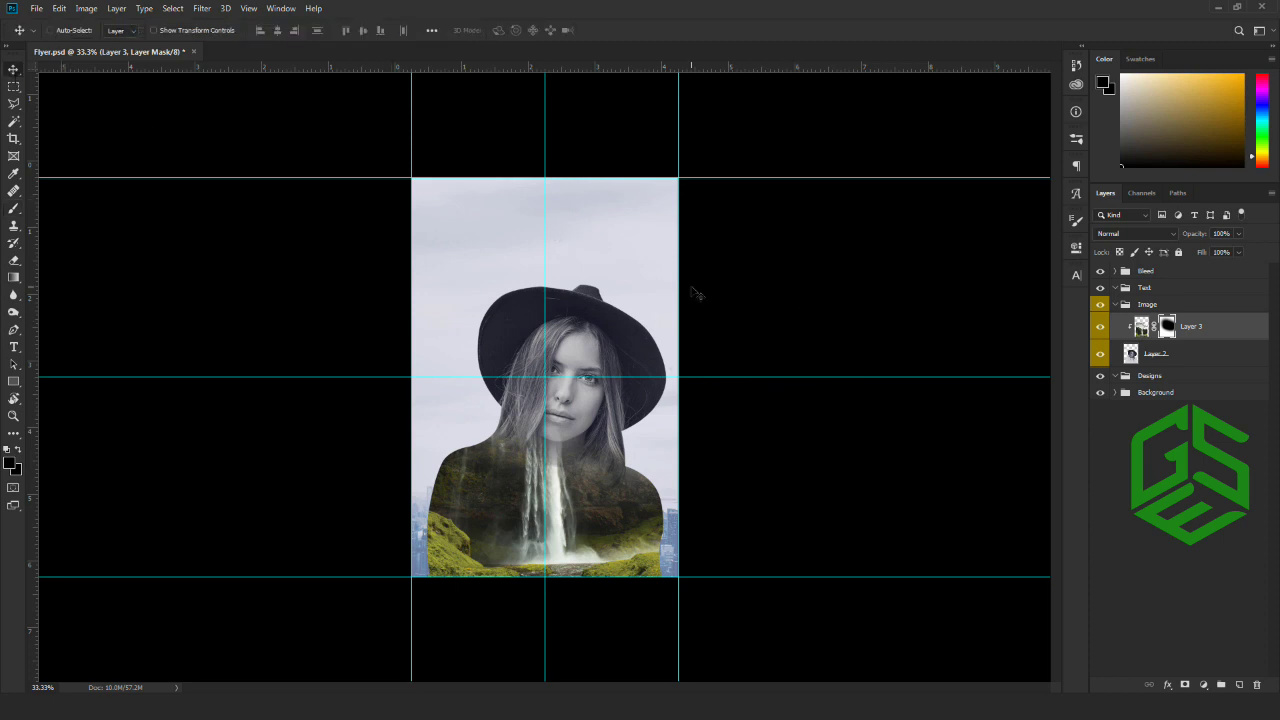
Add a new layer above the waterfall with Screen blending and set the foreground colour to #f47721.
left_click(1240, 685)
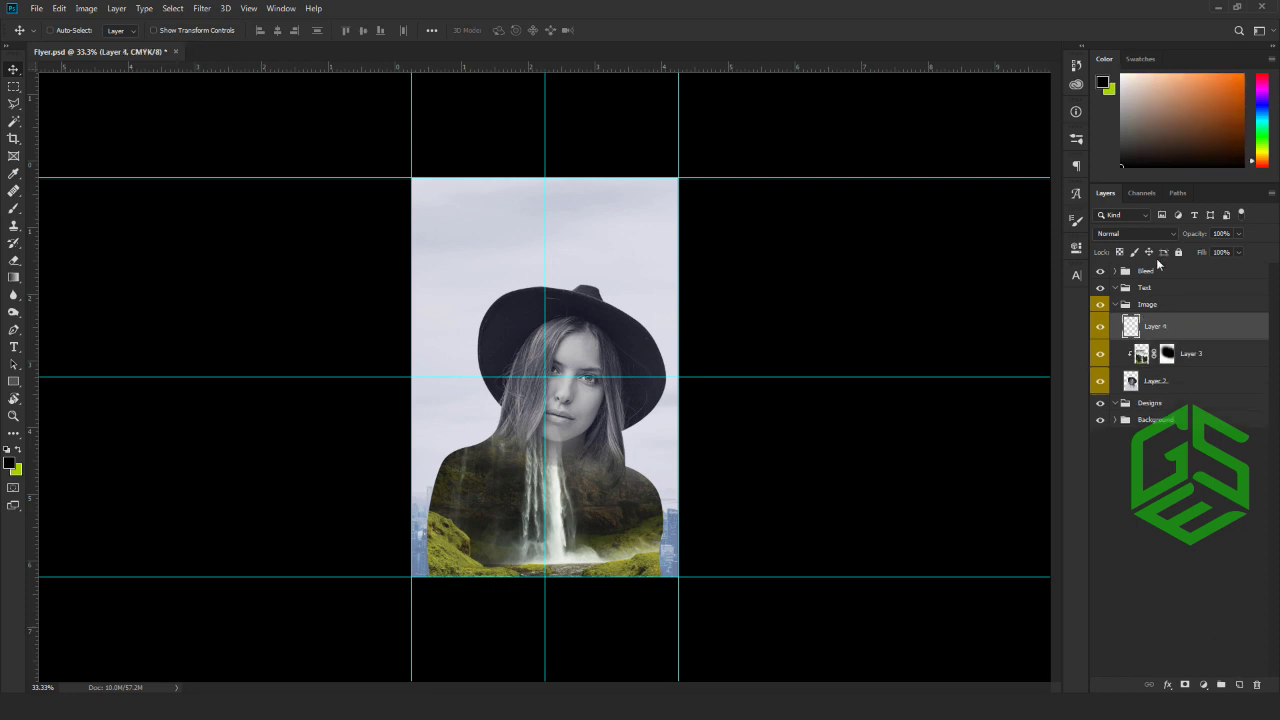
left_click(1160, 241)
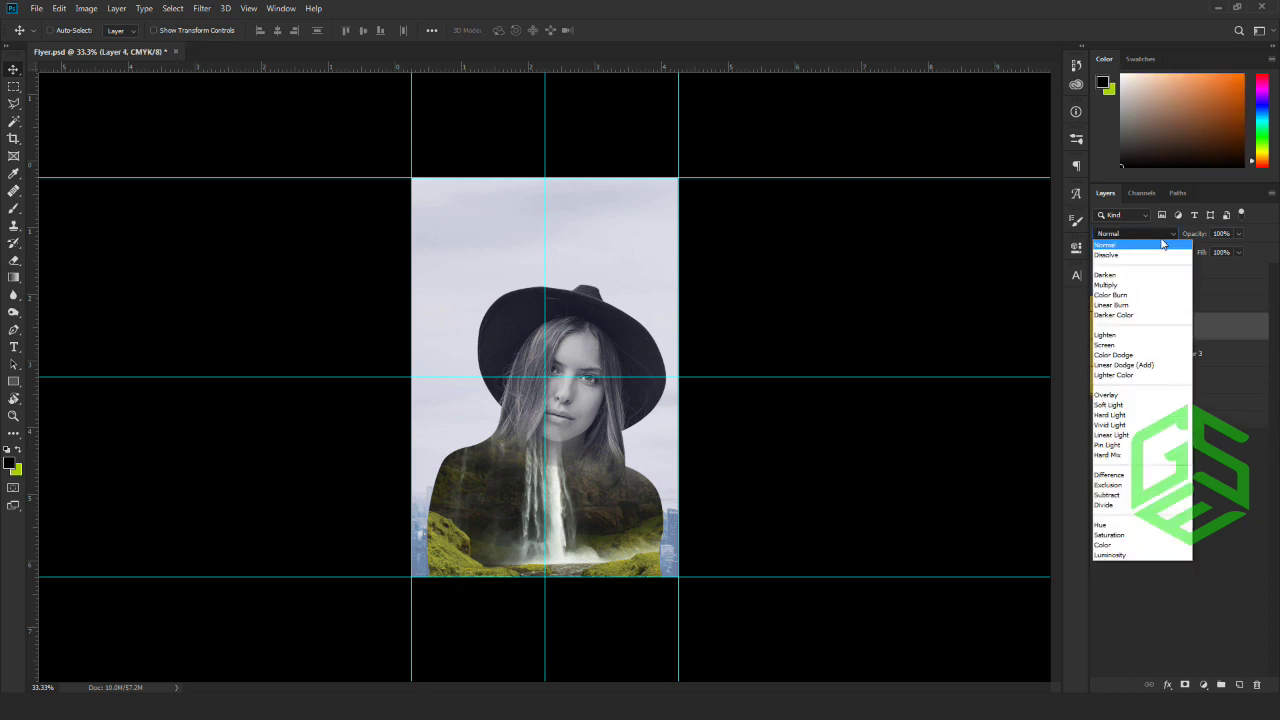
left_click(1110, 344)
left_click(10, 462)
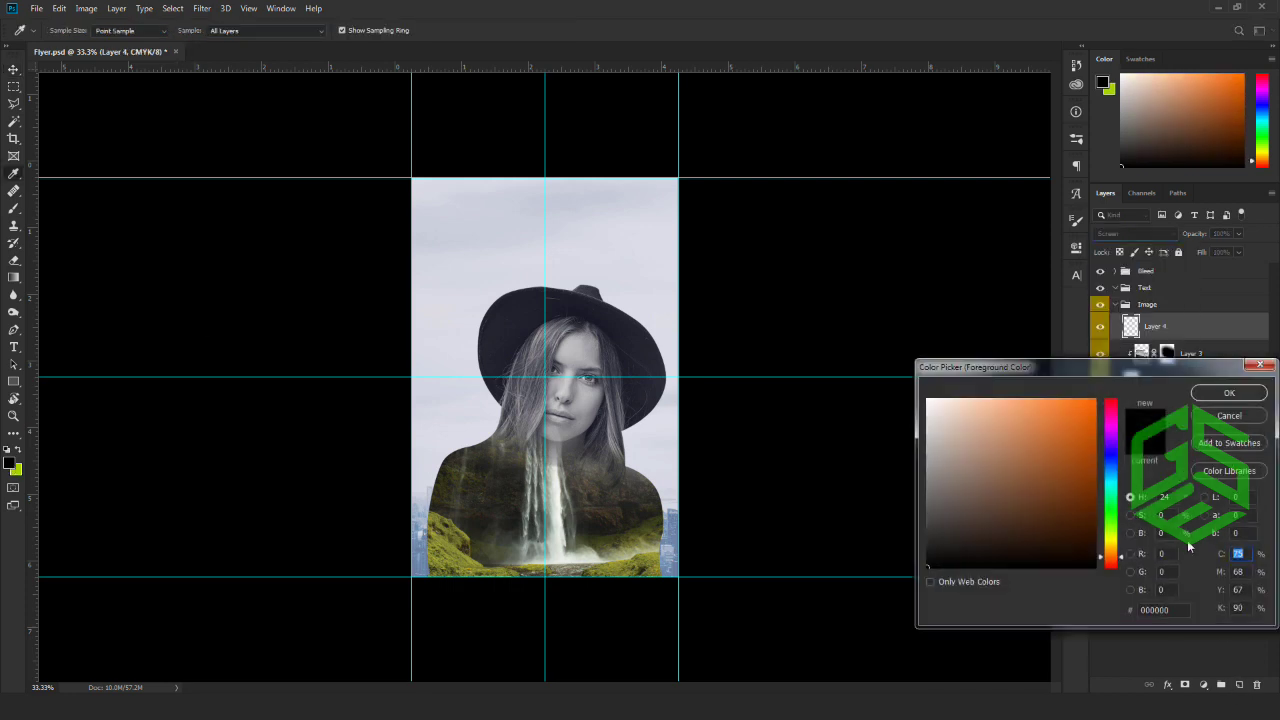
left_click(1181, 609)
type("f47721")
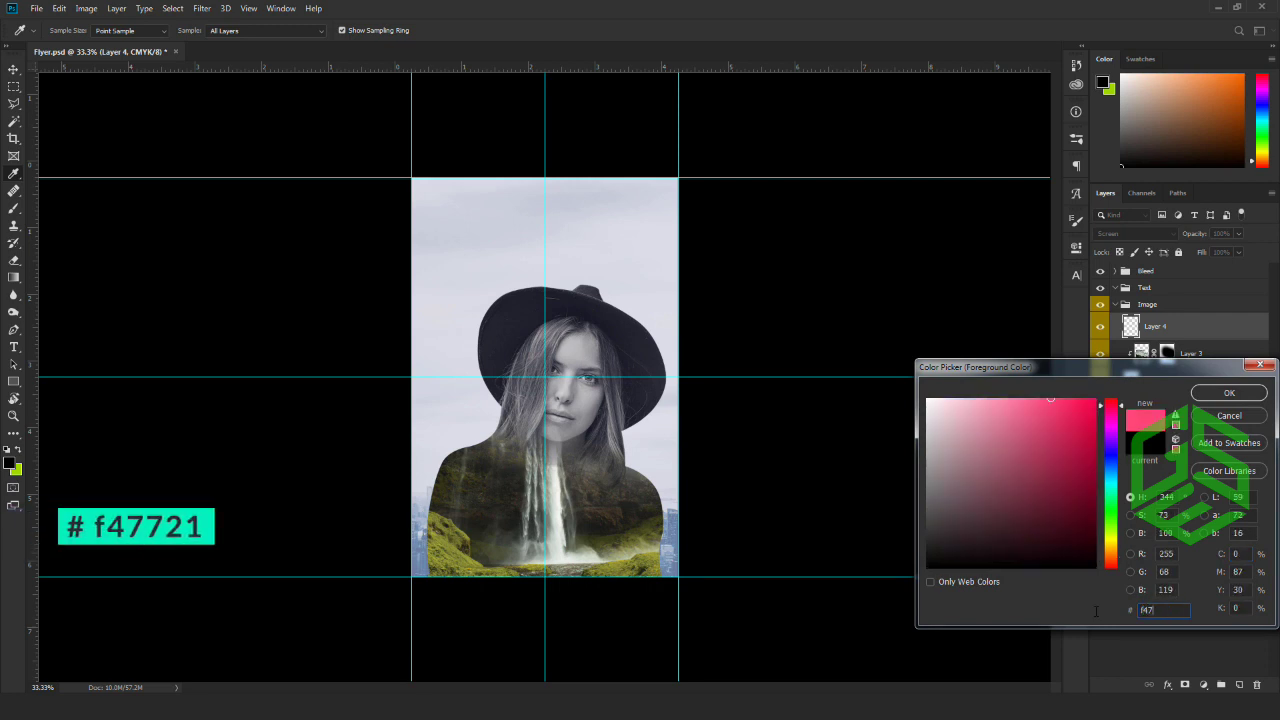
left_click(1229, 393)
Paint a soft orange glow over the hair and shoulder on the waterfall side of the face with a soft round brush.
key("b")
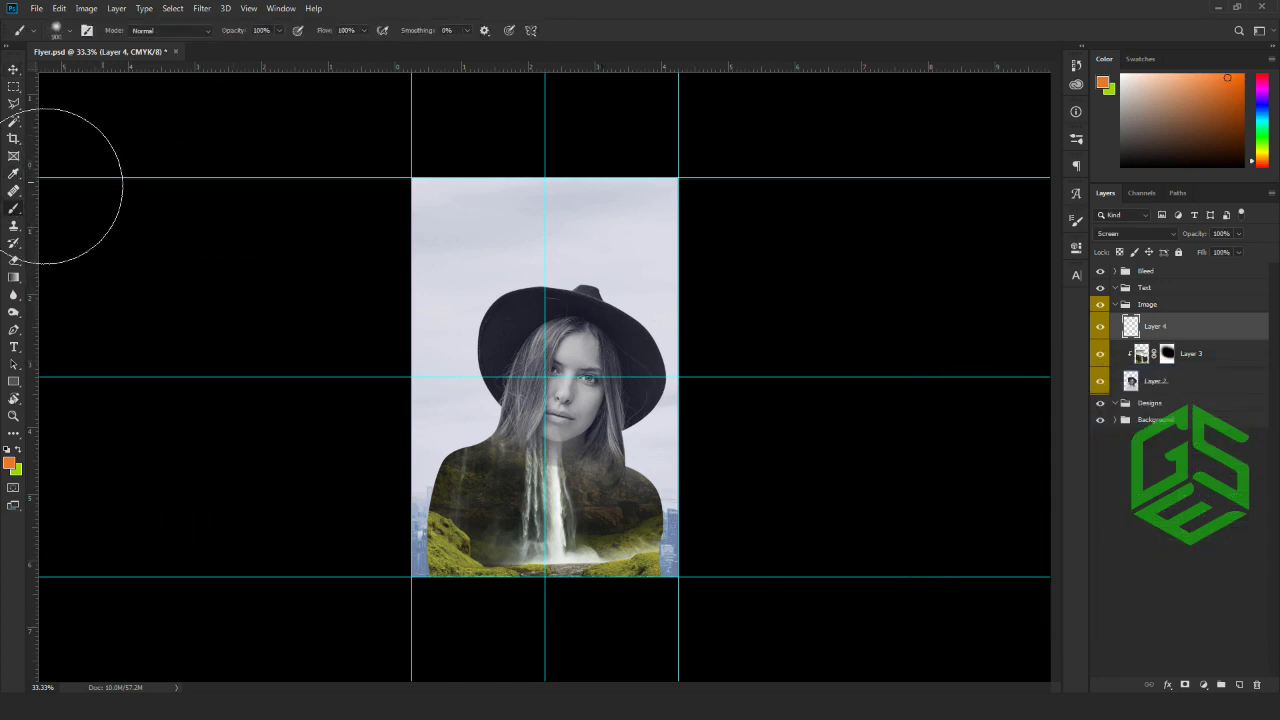
left_click(65, 35)
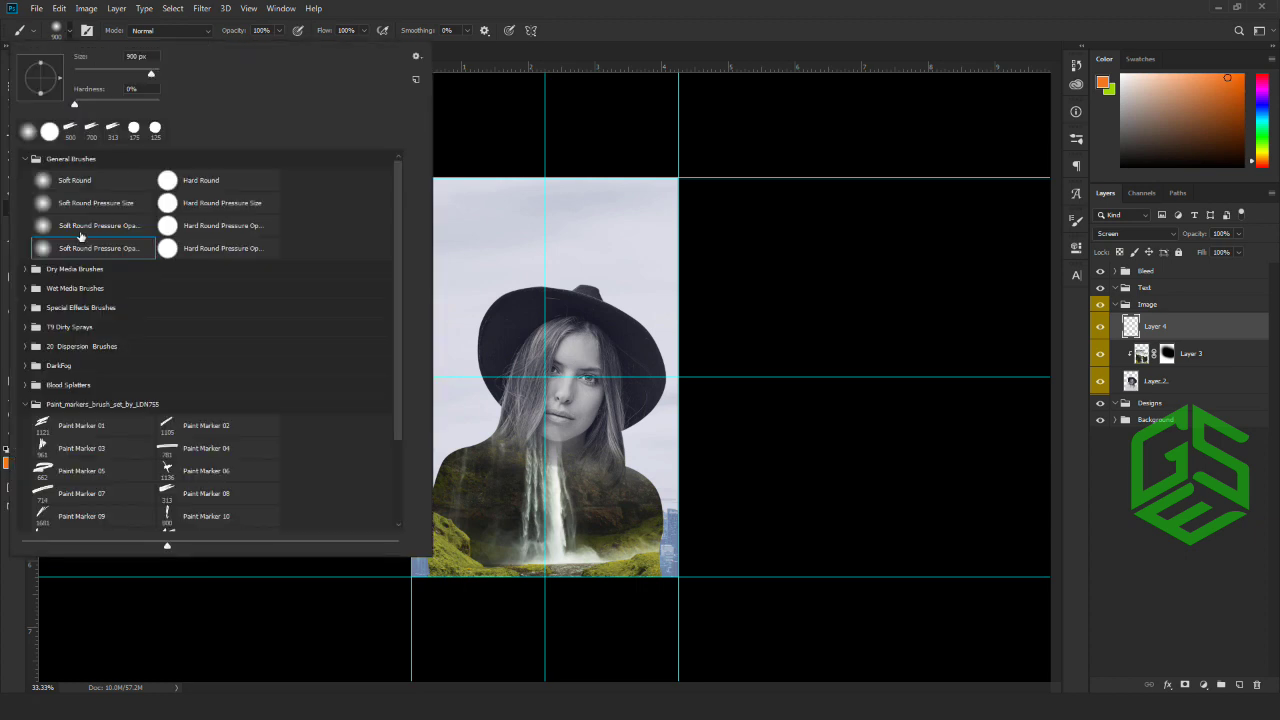
left_click(71, 247)
left_click(610, 15)
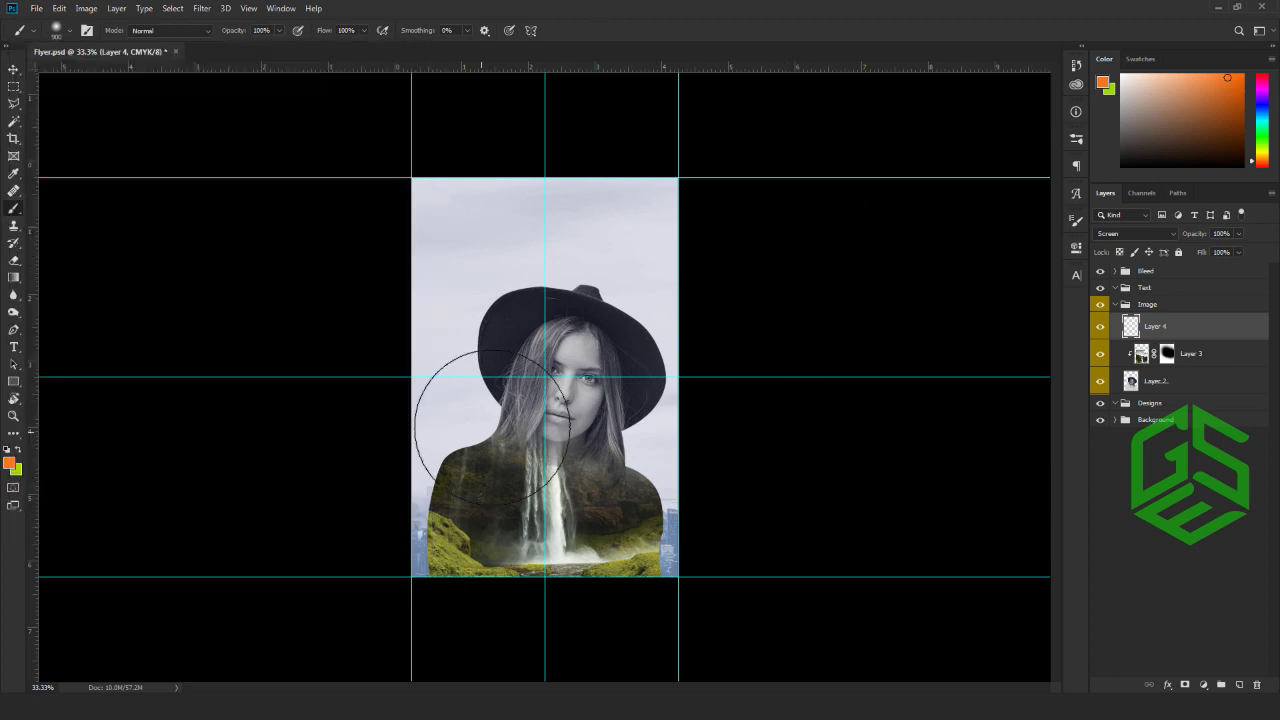
key("ctrl+plus")
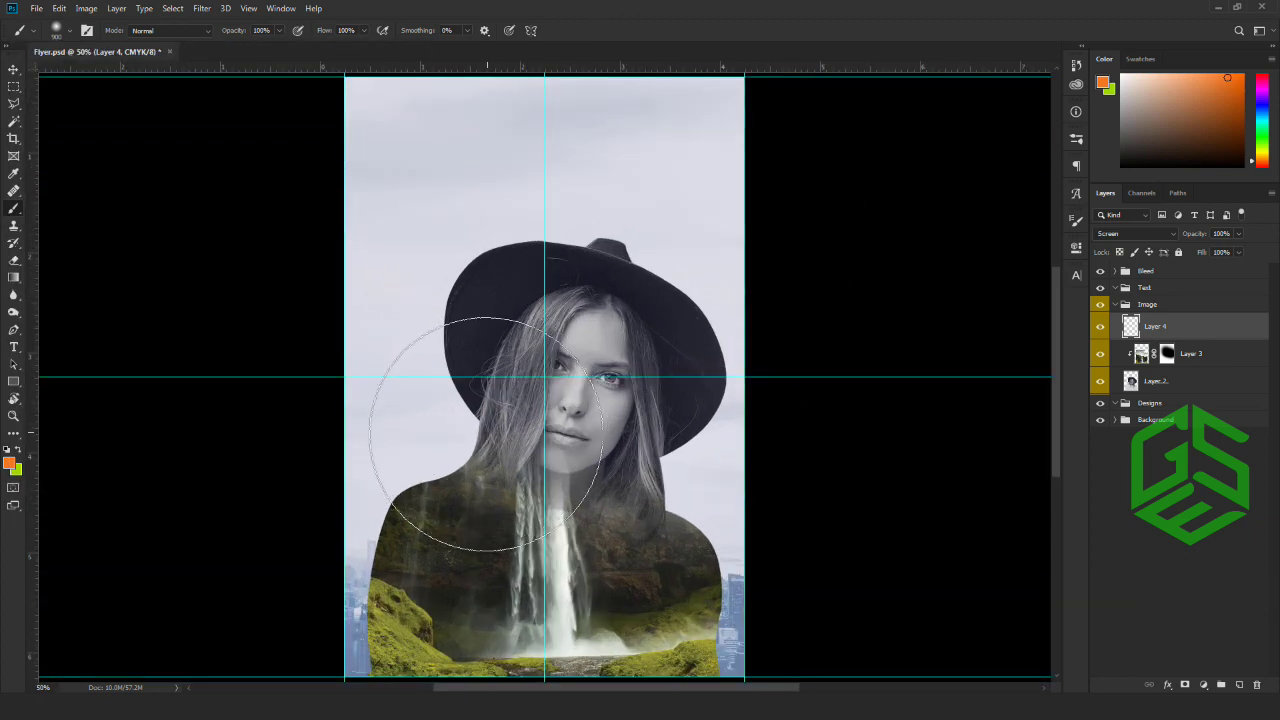
left_click(473, 436)
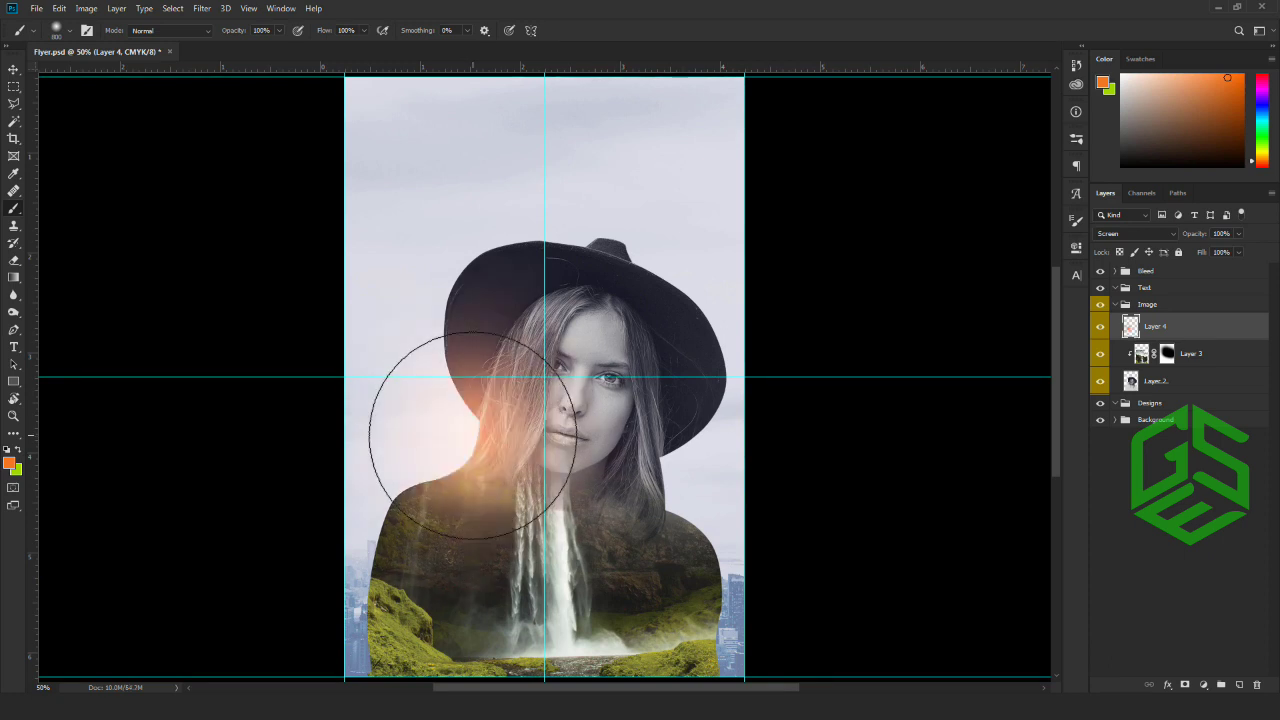
left_click(14, 69)
key("ctrl+minus")
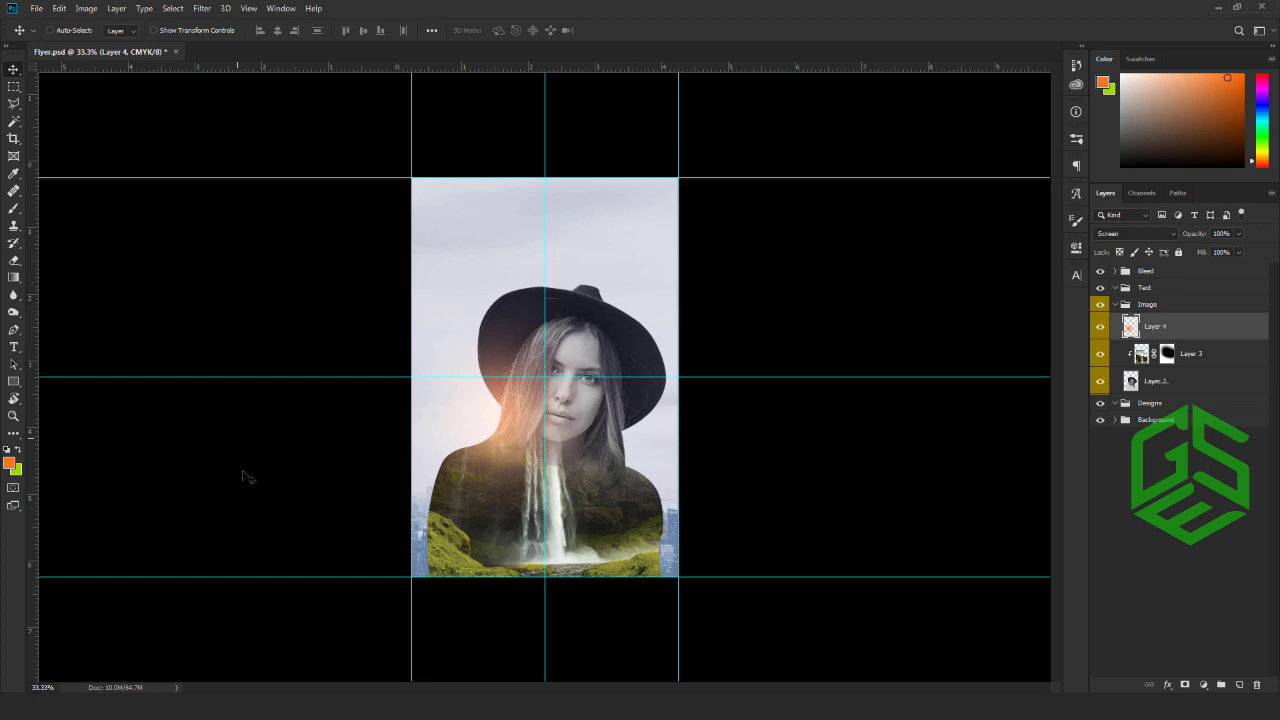
Open Image-4 from the PTE31 folder in Photoshop and copy its black brush stroke into the flyer above the hat.
left_click(226, 708)
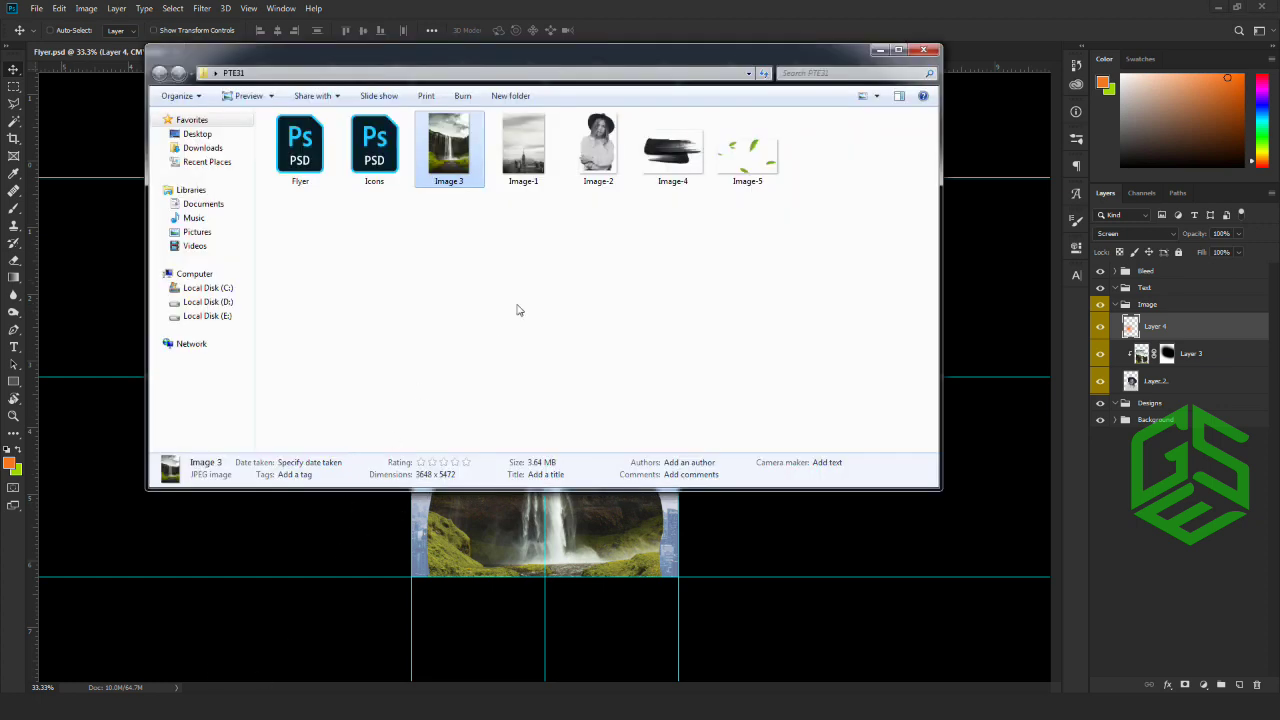
left_click(680, 155)
right_click(672, 162)
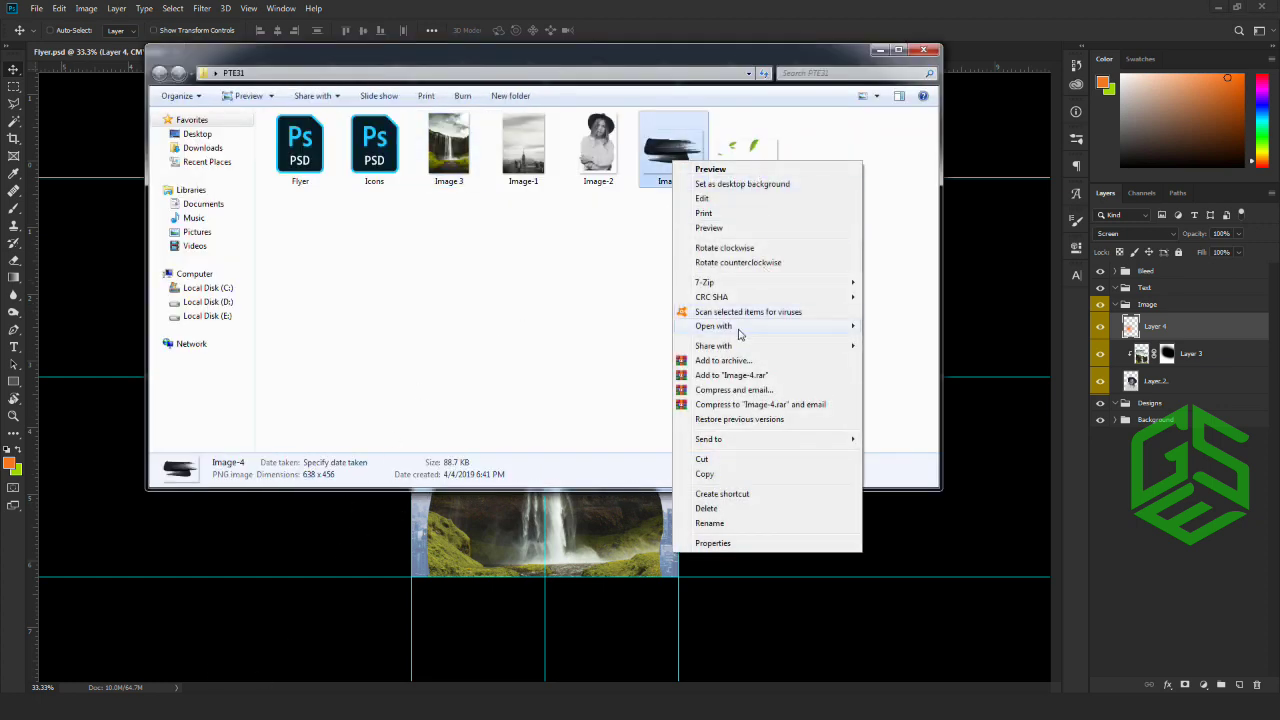
mouse_move(803, 329)
left_click(930, 326)
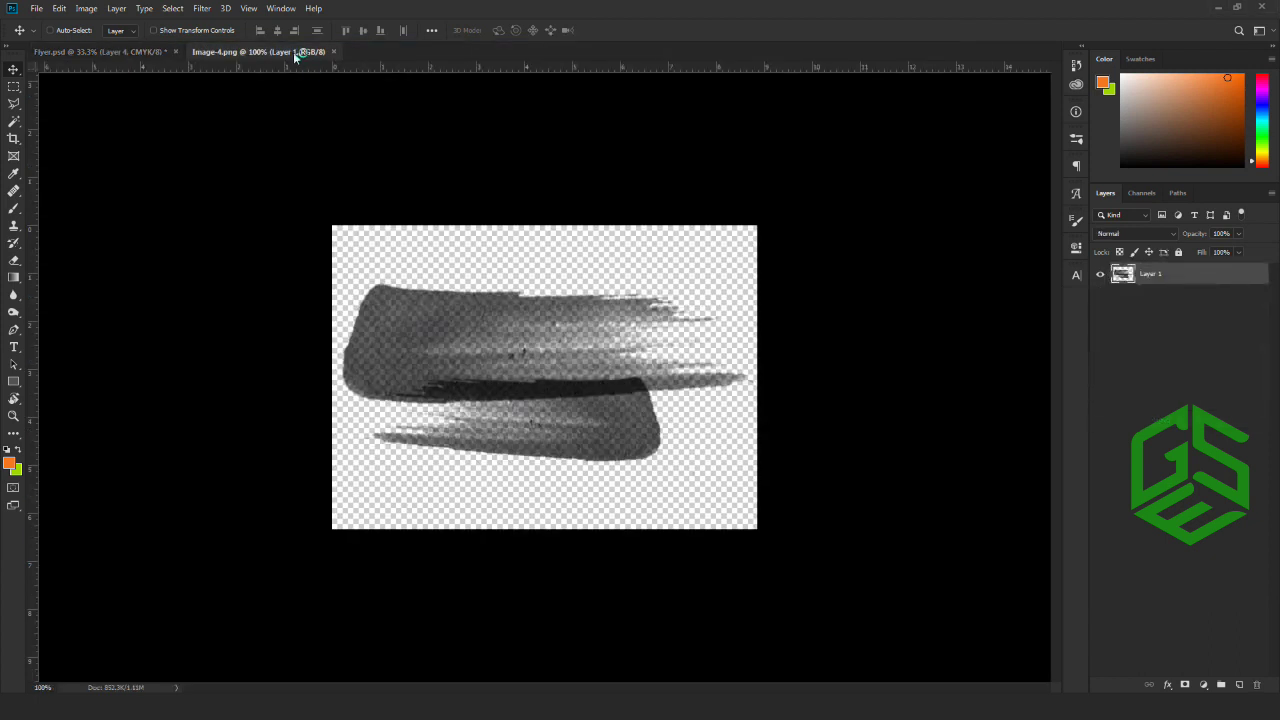
left_click_drag(293, 52, 342, 118)
mouse_move(620, 103)
left_mouse_down()
mouse_move(588, 226)
mouse_move(508, 228)
left_mouse_up()
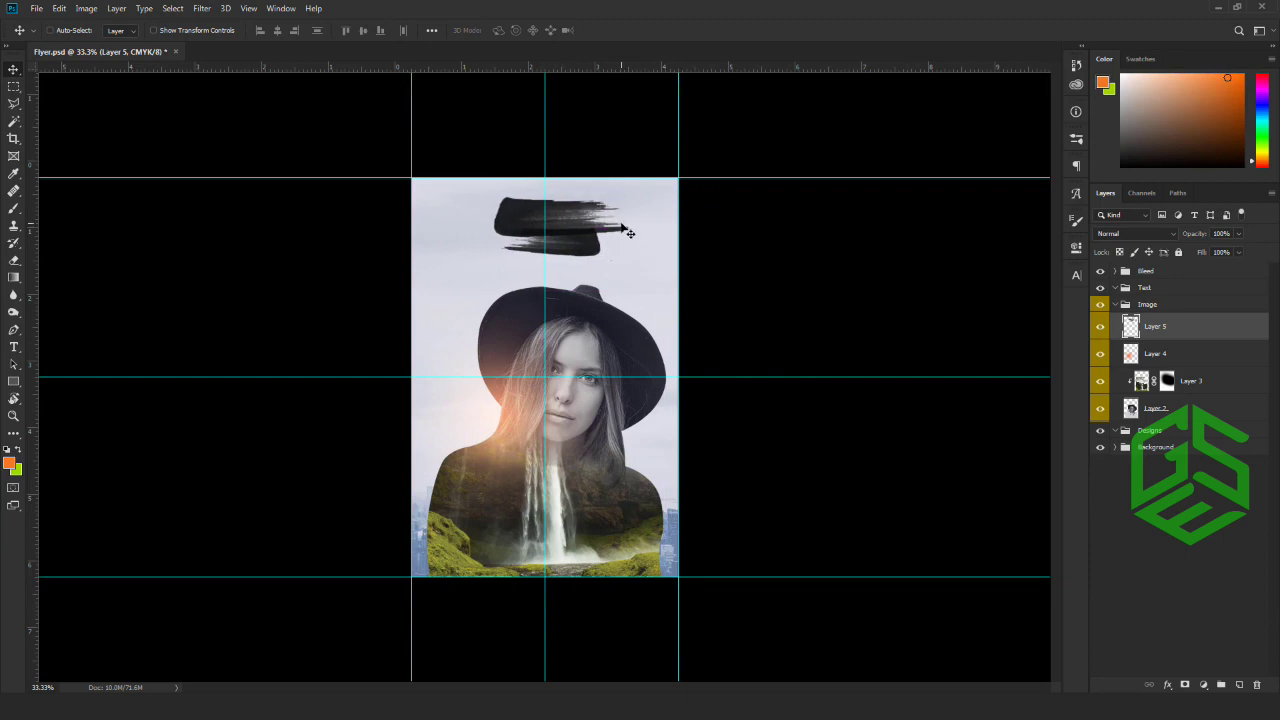
Fine-tune the position of the black brush stroke so it sits roughly centred above the hat.
key("ctrl+plus")
scroll(610, 222, "up", 2)
left_click_drag(569, 199, 561, 199)
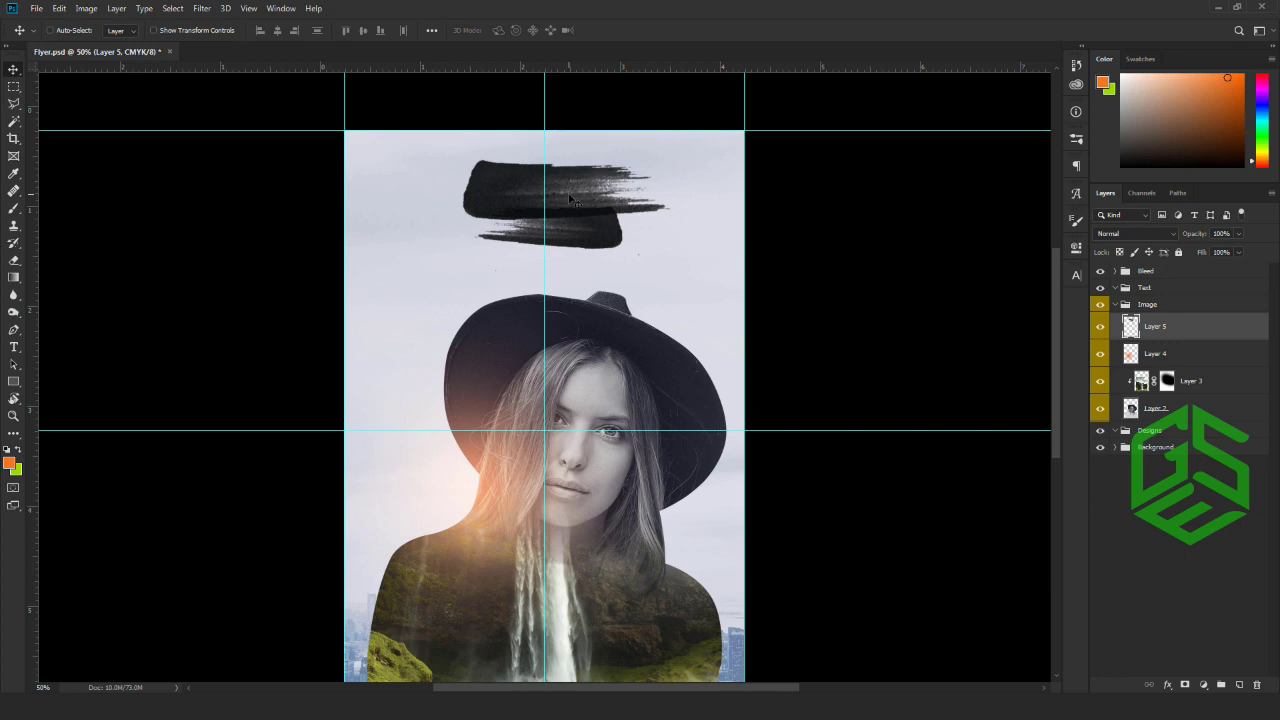
key("Right")
key("Right")
key("Right")
key("Right")
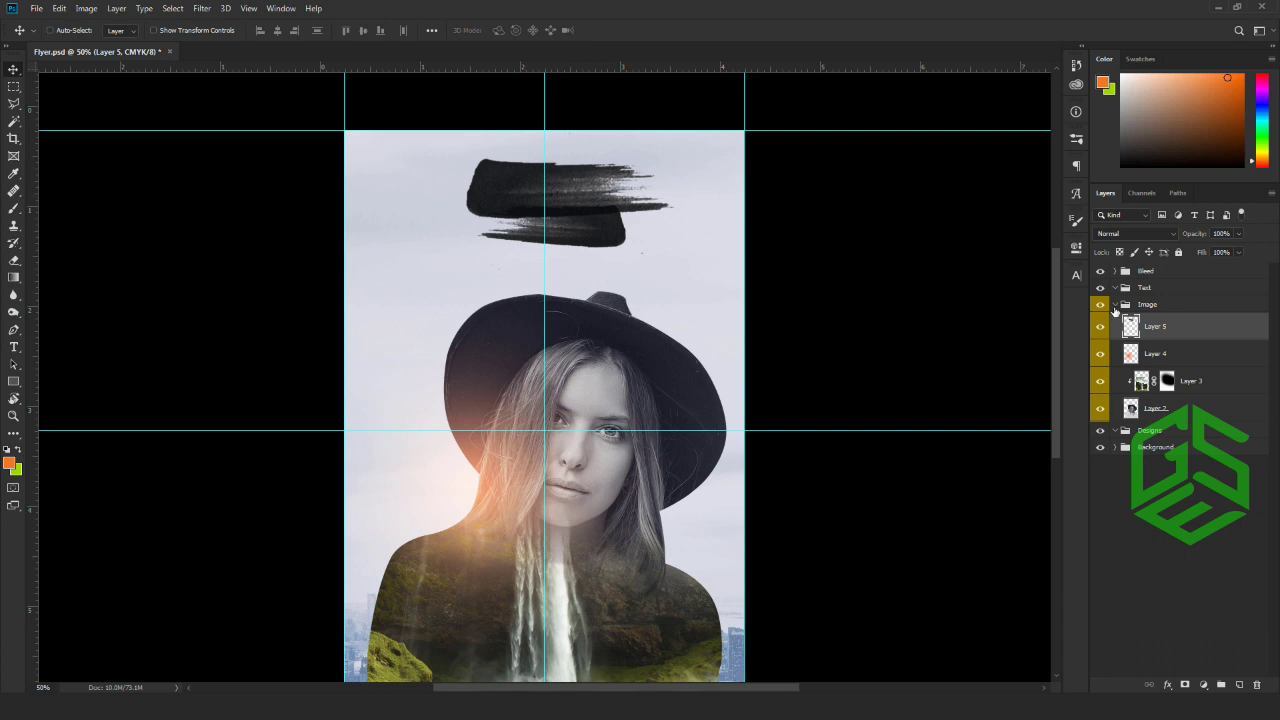
Add a new layer in the Text group and set the foreground colour to white (#ffffff).
left_click(1166, 289)
left_click(1239, 684)
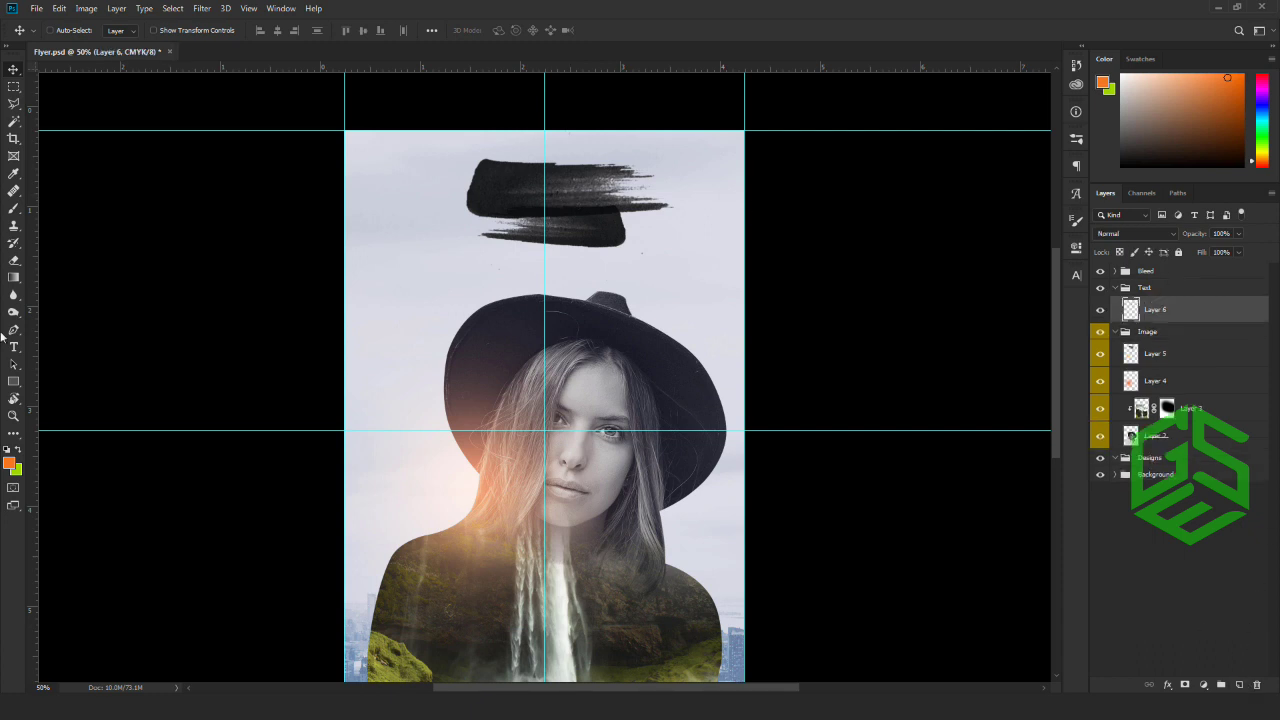
left_click(10, 462)
type("ffffff")
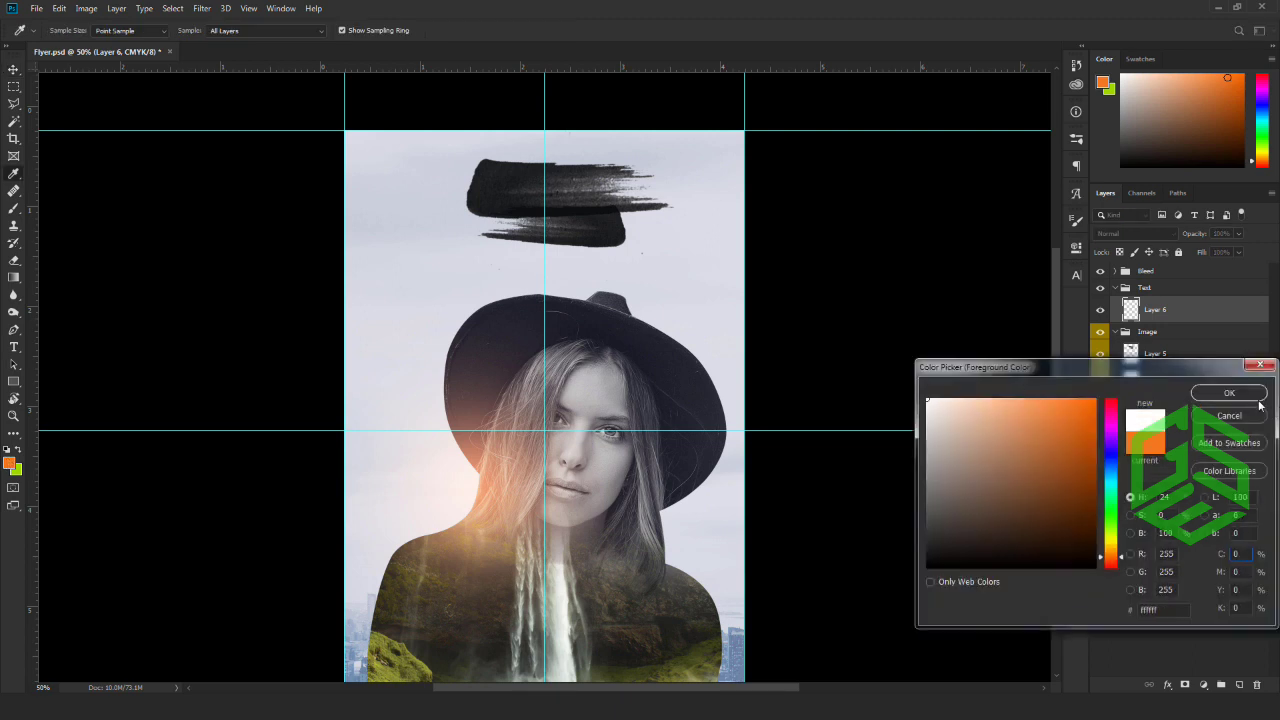
left_click(1210, 395)
Add the text "Winter" at 33 pt and place it on the upper part of the black brush stroke.
key("t")
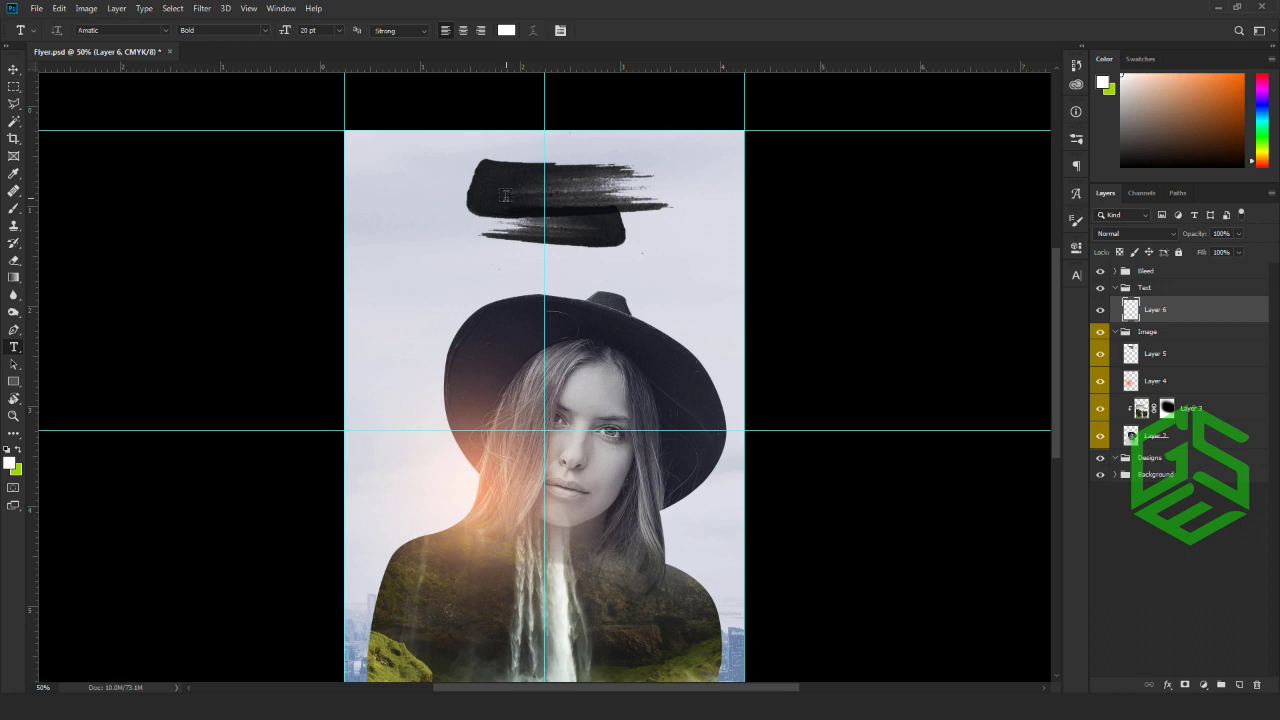
left_click(505, 195)
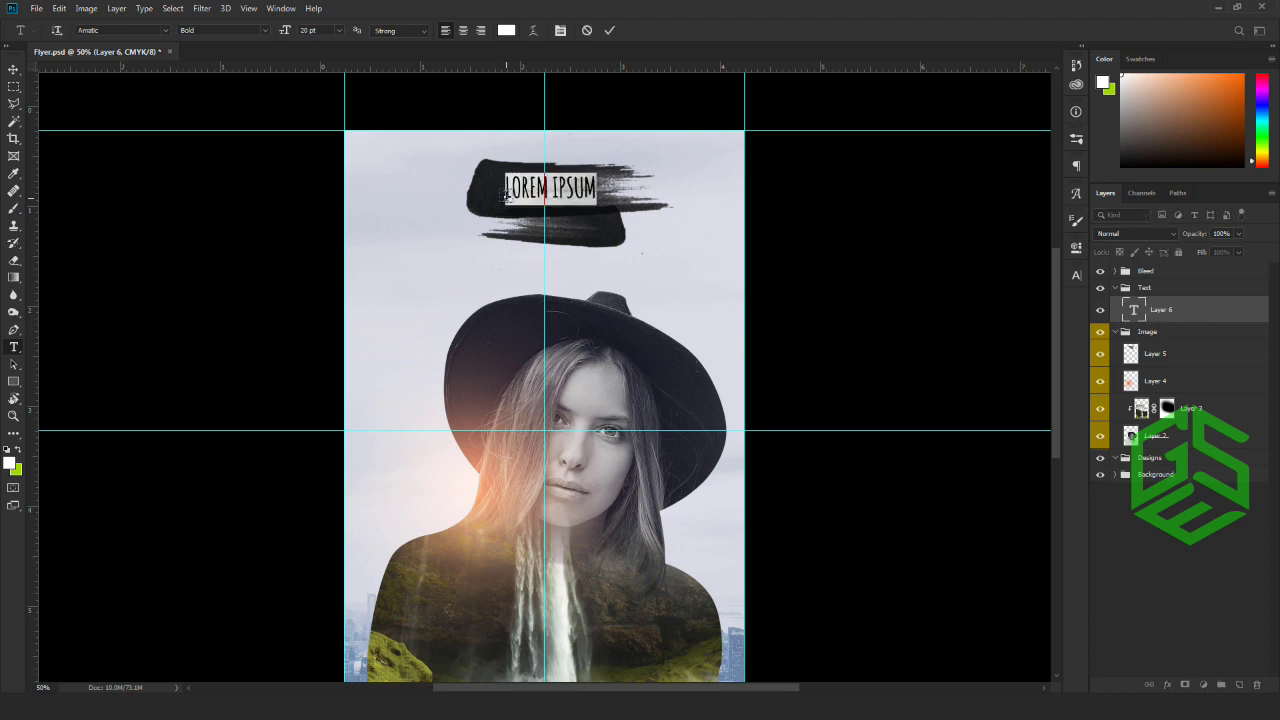
type("WINTER")
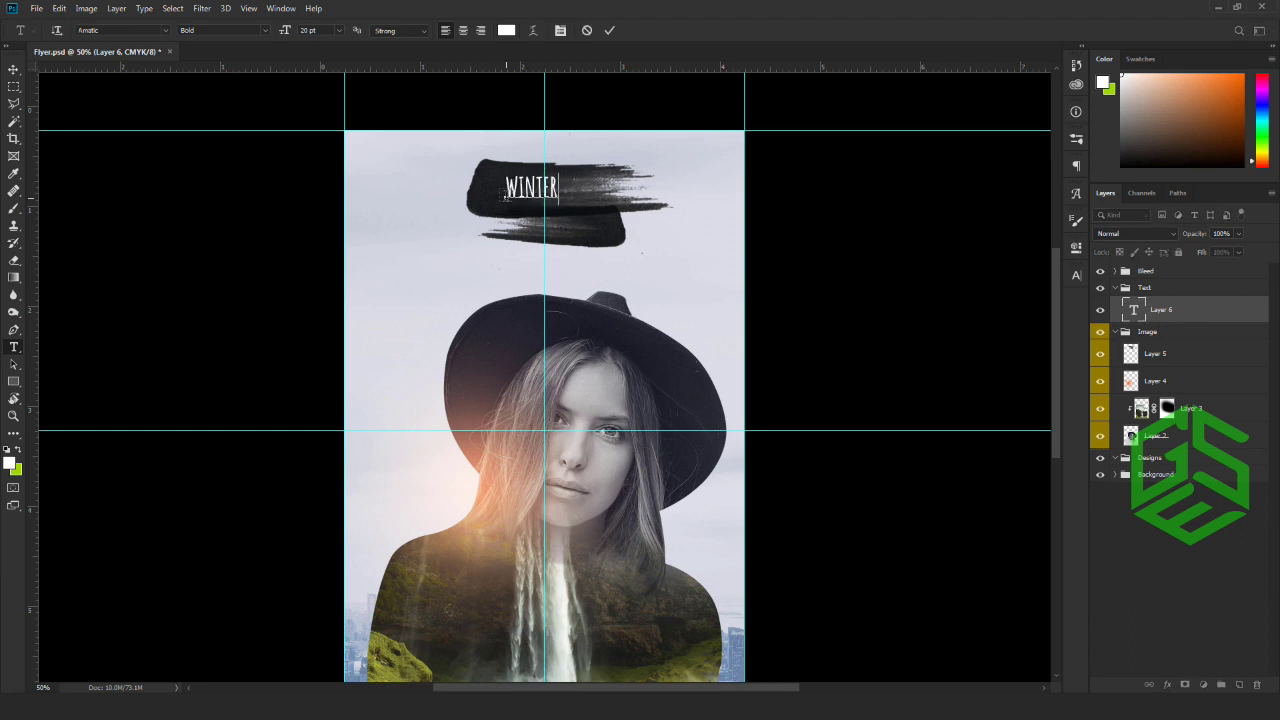
key("ctrl+a")
left_click(318, 30)
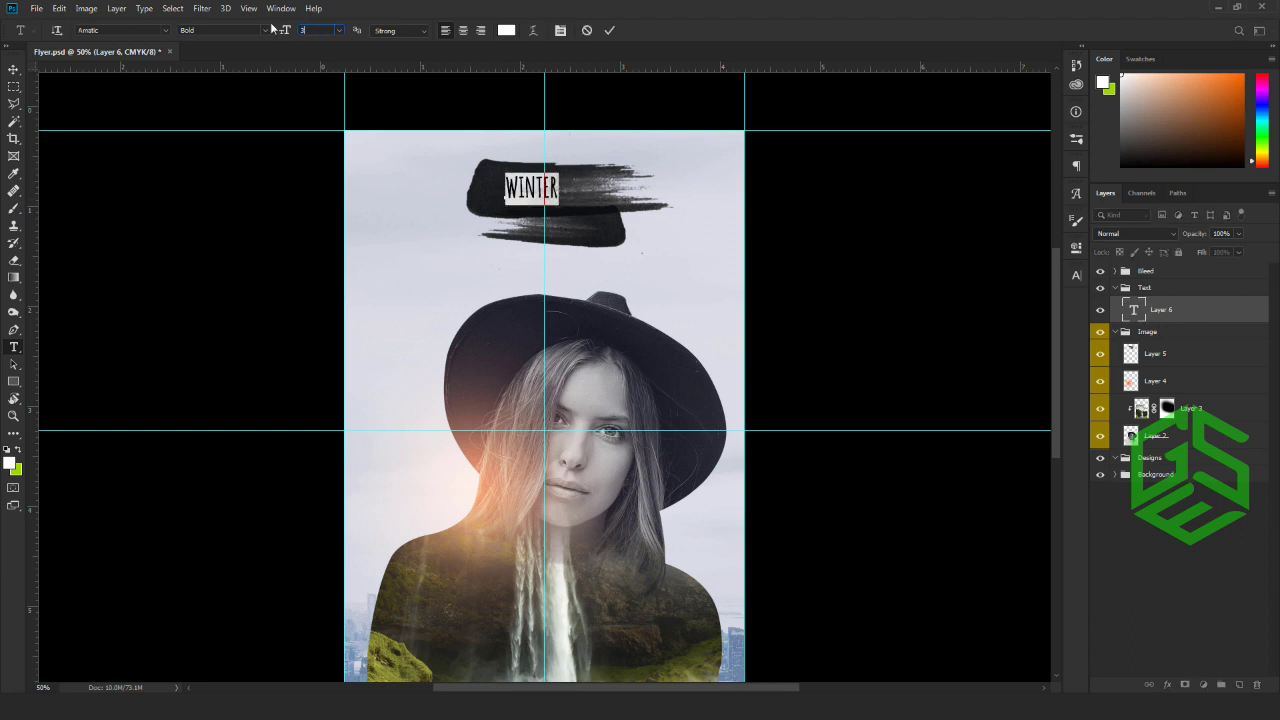
key("Return")
key("ctrl+Return")
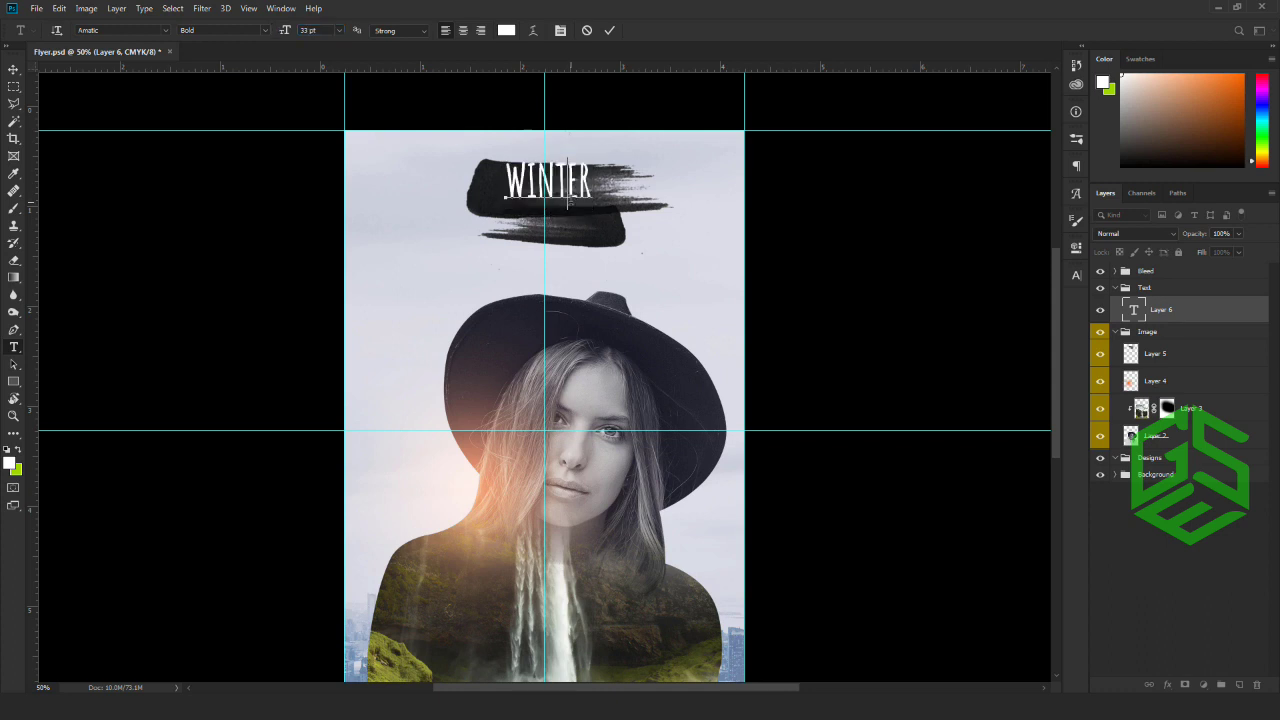
key("v")
left_click_drag(568, 193, 560, 200)
key("ctrl")
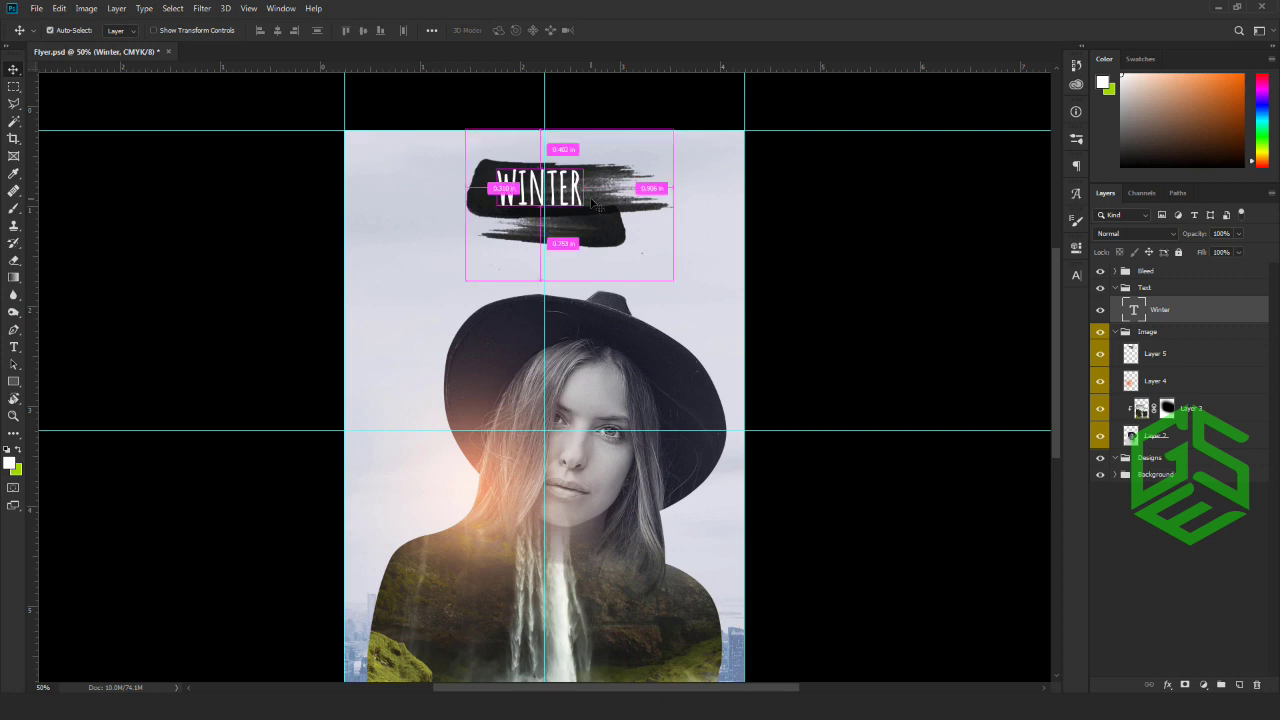
Duplicate the "Winter" text onto the lower part of the brush stroke and change the copy to "nite".
key("ctrl+j")
left_click_drag(594, 204, 643, 248)
key("t")
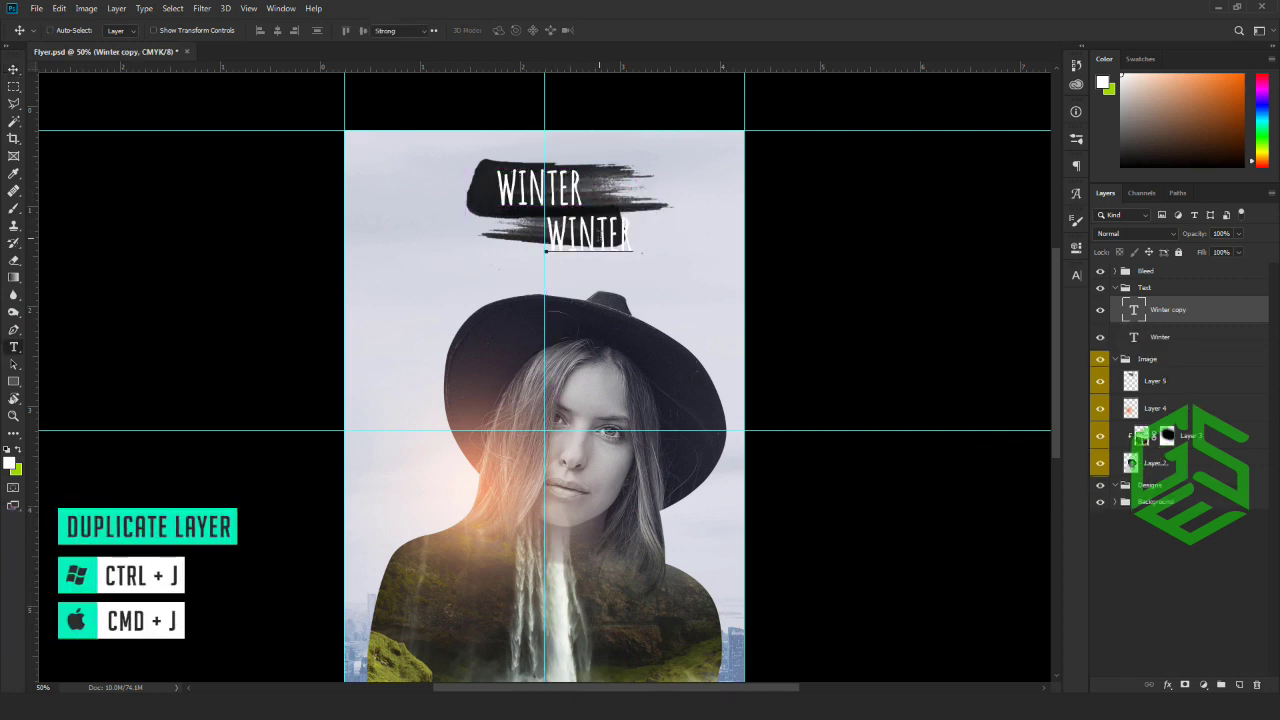
double_click(600, 236)
type("NITE")
key("ctrl+Return")
Scale the "nite" text down to about 23.35 pt and fit it inside the lower part of the brush stroke.
key("ctrl+t")
left_click_drag(600, 265, 589, 228)
key("Return")
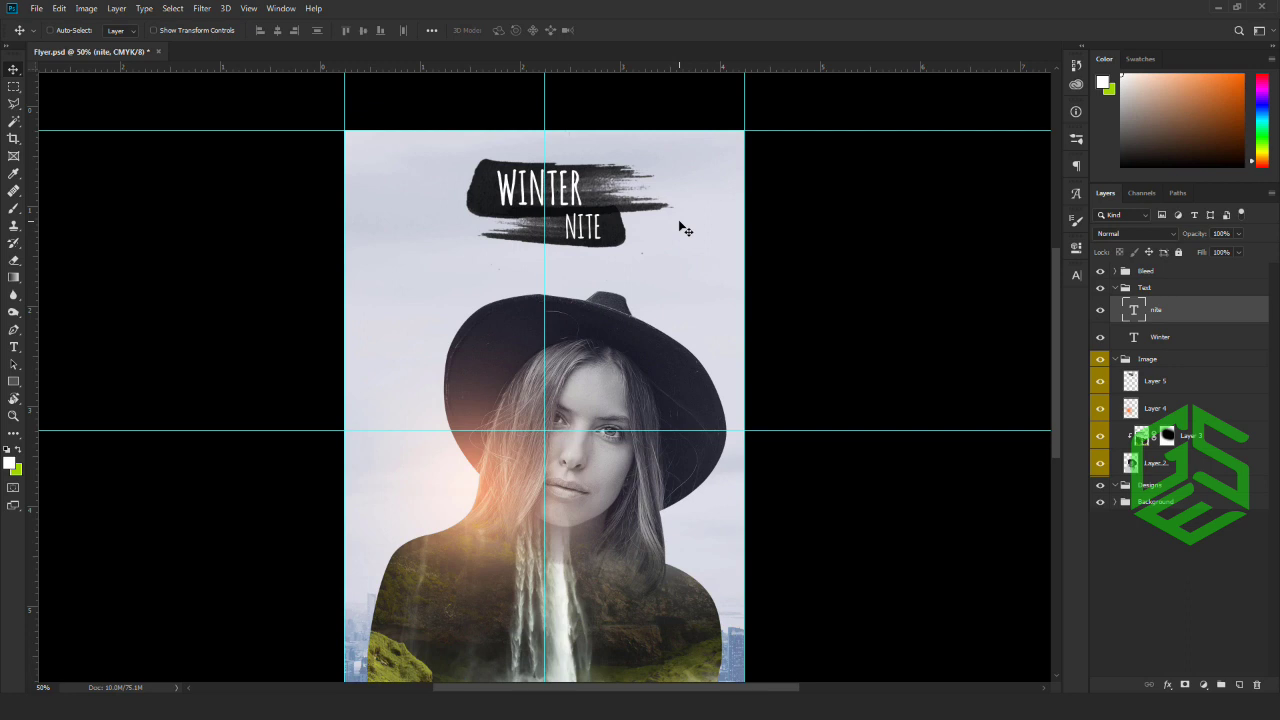
Duplicate the "nite" text just below the brush stroke and colour the copy black (#000000).
left_click_drag(588, 228, 590, 258)
key("t")
left_click(598, 257)
key("ctrl+a")
left_click(8, 462)
left_click(862, 452)
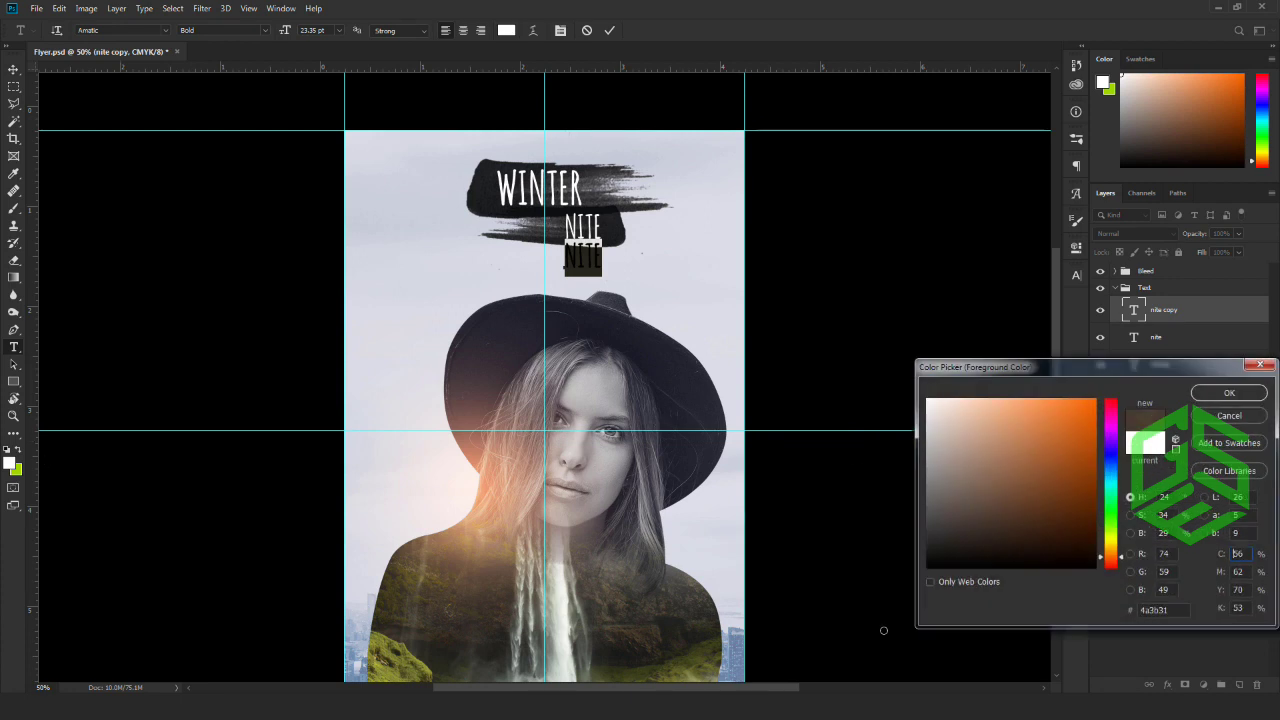
left_click(1229, 393)
Set the copied text to 15 pt, replace it with the three performers' names separated by vertical bars, and centre it beneath the title.
left_click_drag(331, 30, 262, 30)
type("1")
key("Return")
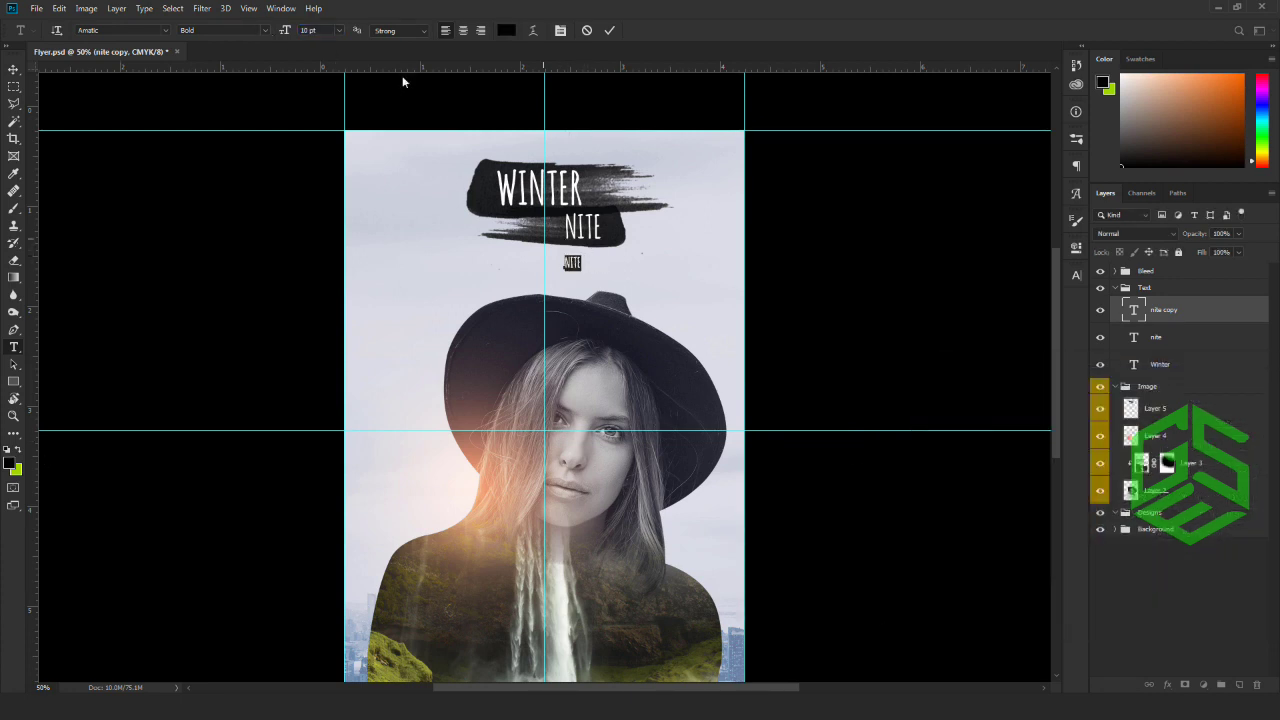
type("15")
key("Return")
type("DJ SARA | DJ OVIYA")
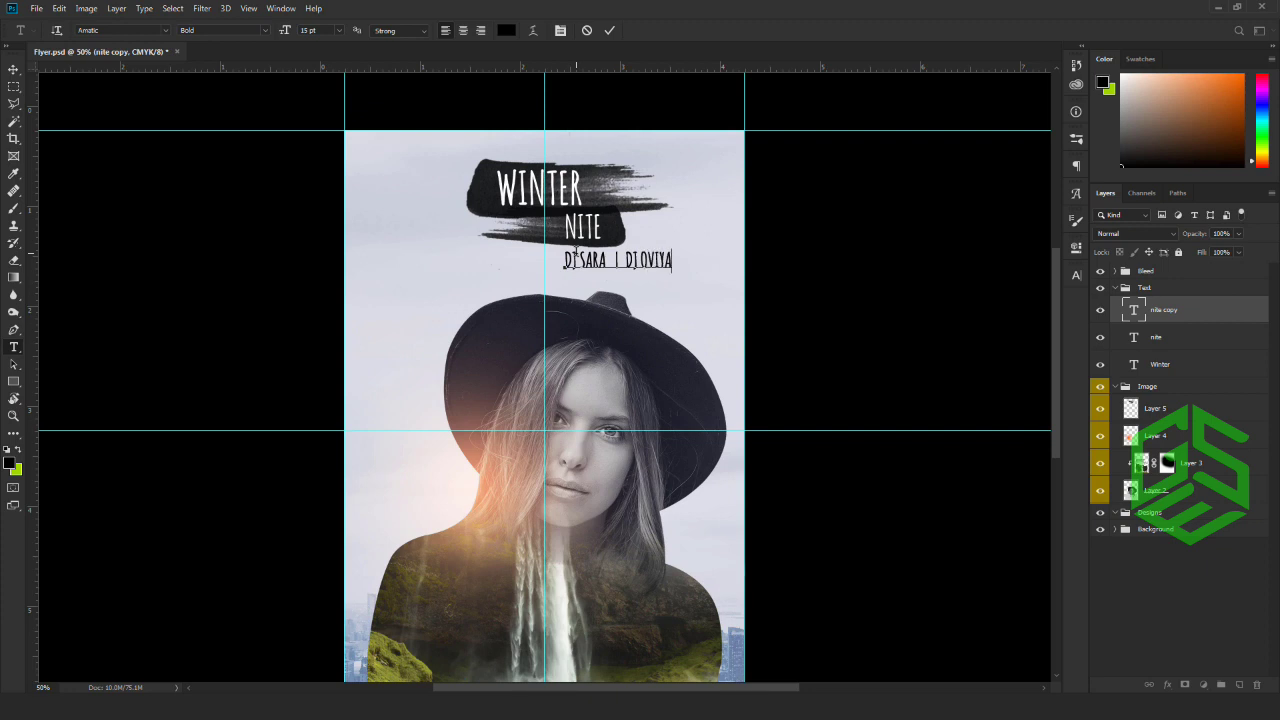
type("  |  John Dow")
key("ctrl+Return")
key("v")
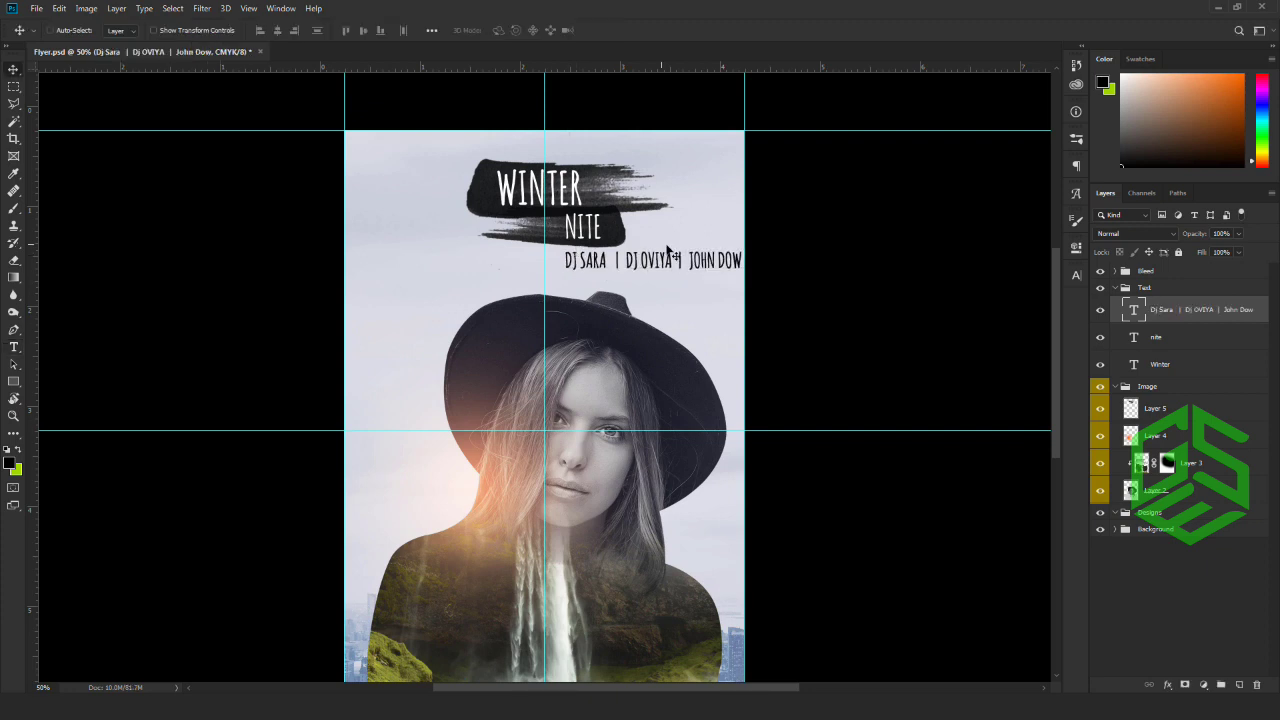
left_click_drag(698, 262, 598, 270)
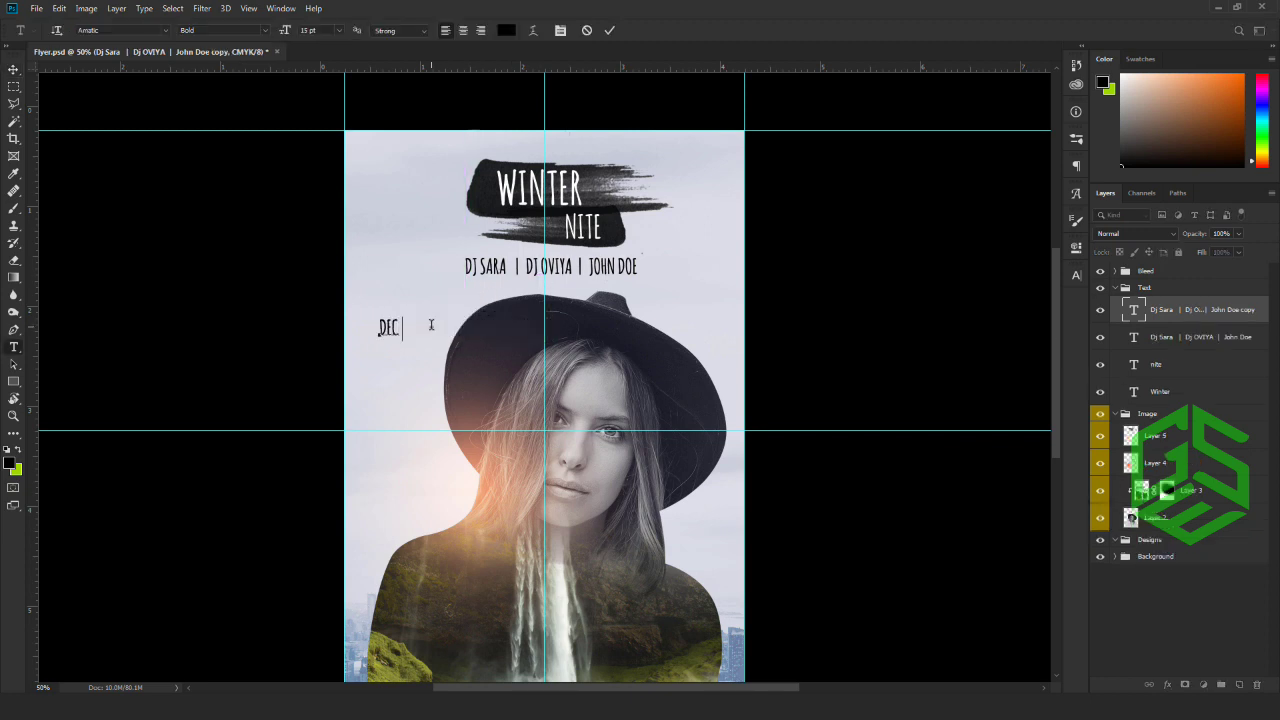
Add the enlarged date text "dec" beside the hat on the flyer's left side, with "24th" beneath it.
key("ctrl+Return")
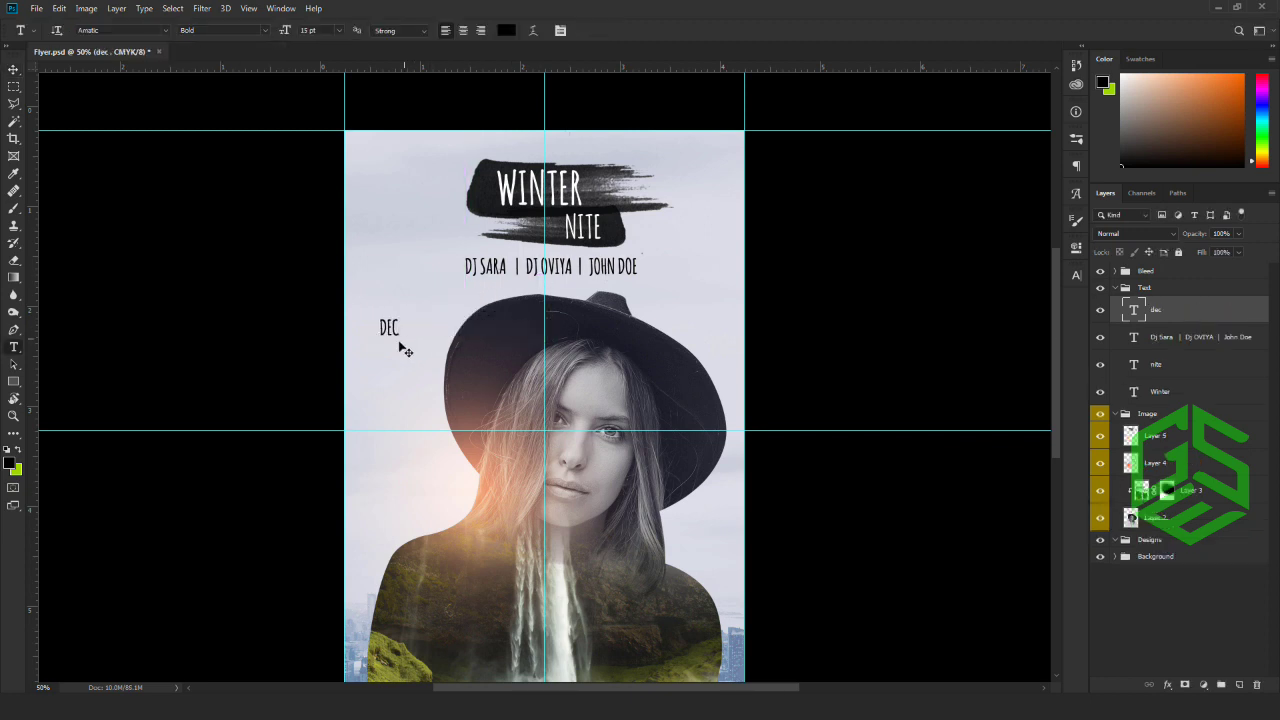
left_click_drag(409, 350, 415, 408)
double_click(400, 446)
type("24th")
key("ctrl+Return")
Duplicate the "dec" and "24th" texts together and move the copies to the flyer's upper right corner.
left_click(1155, 338, "shift")
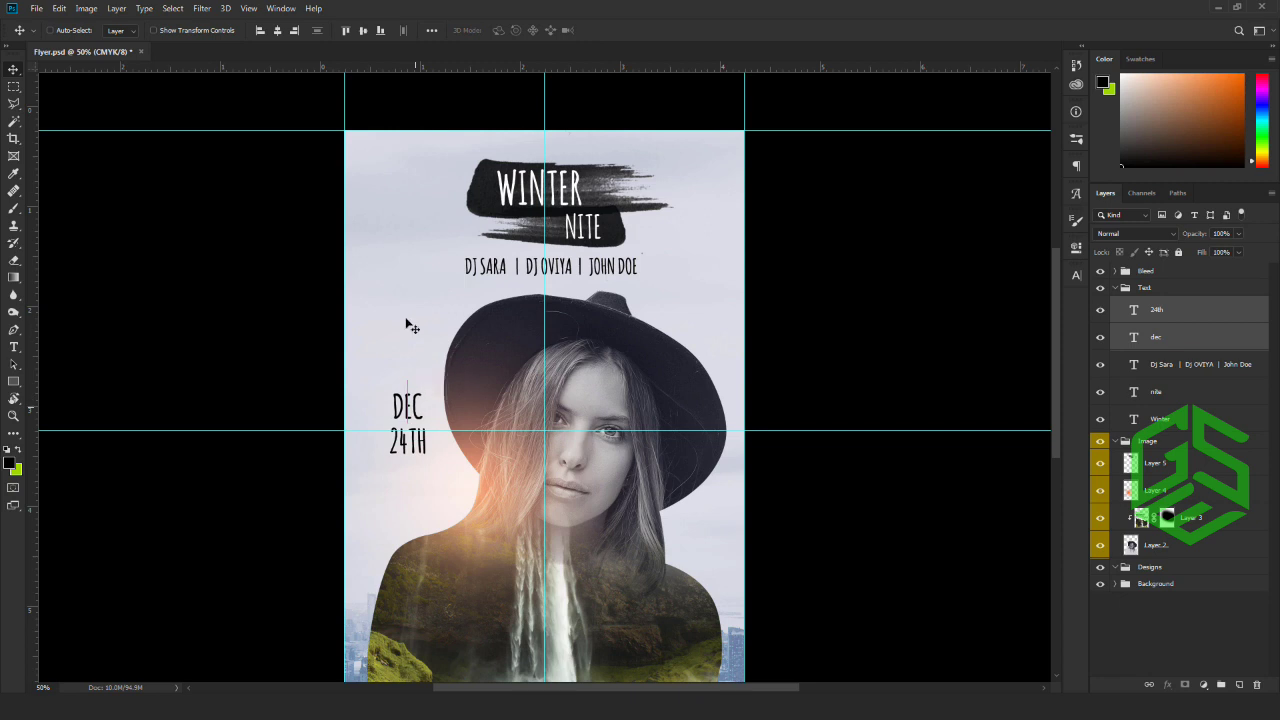
left_click(1171, 340)
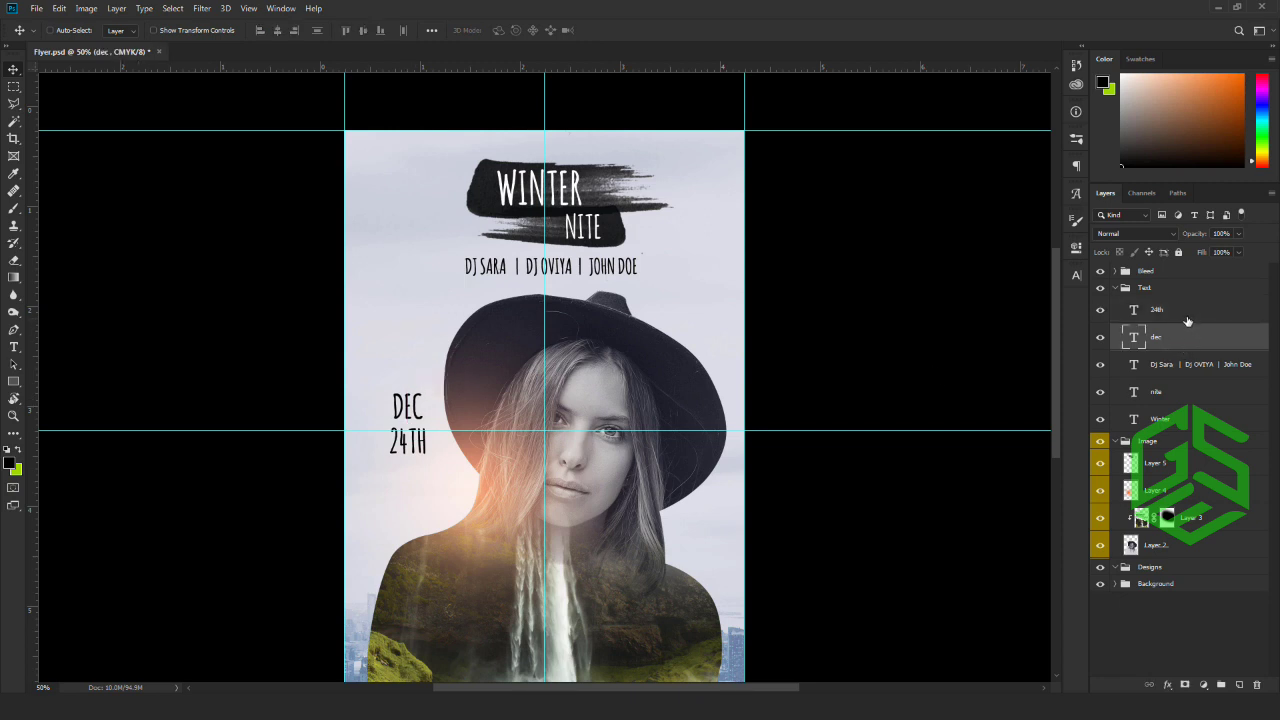
left_click(1131, 309, "shift")
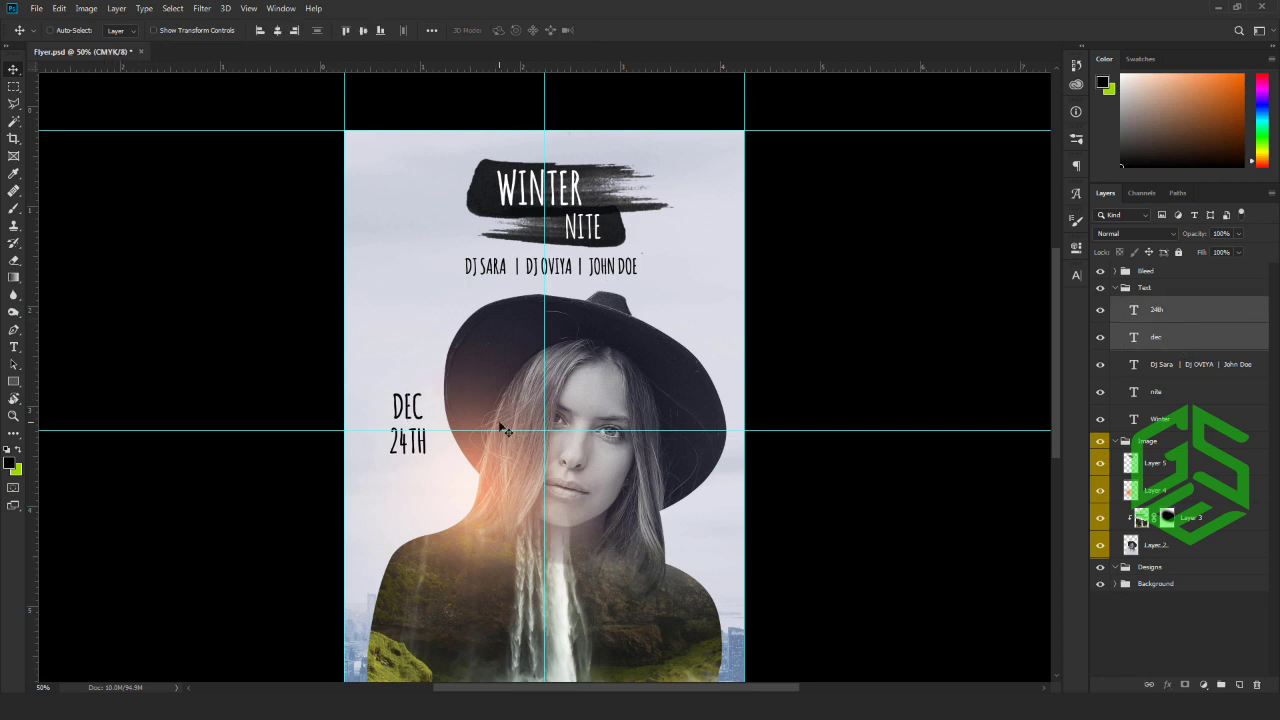
key("ctrl")
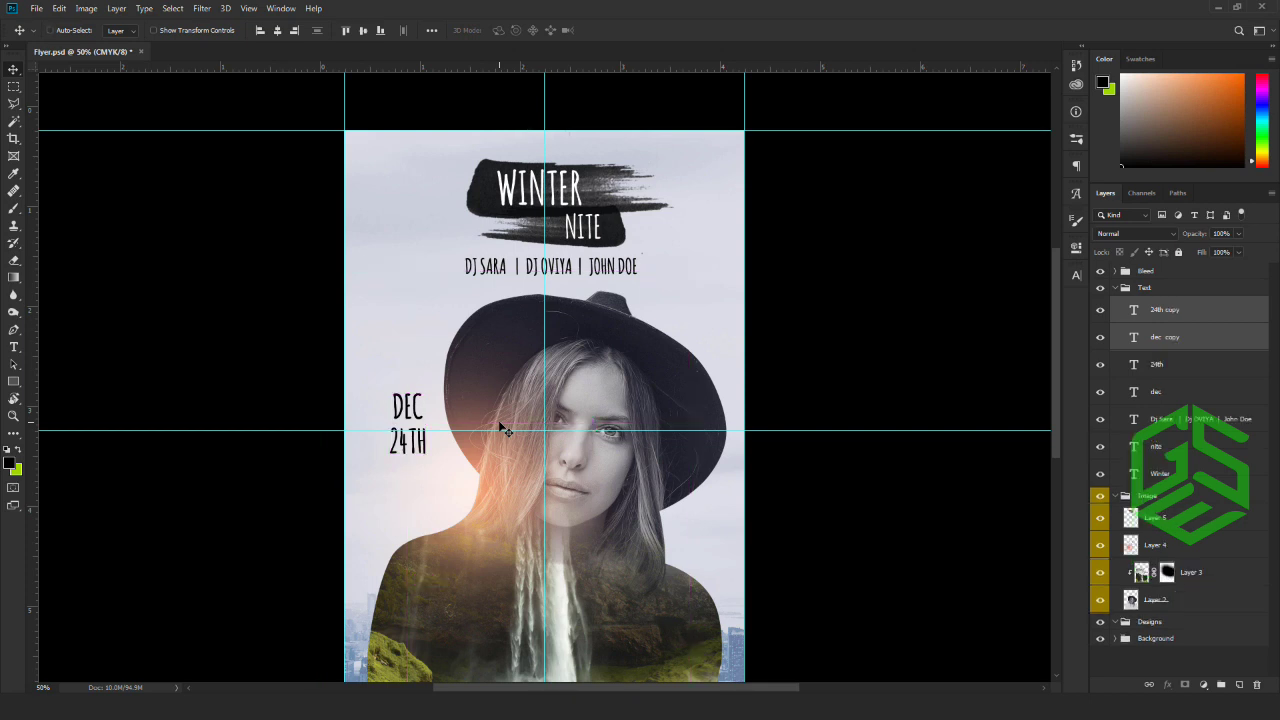
left_click_drag(400, 405, 699, 178)
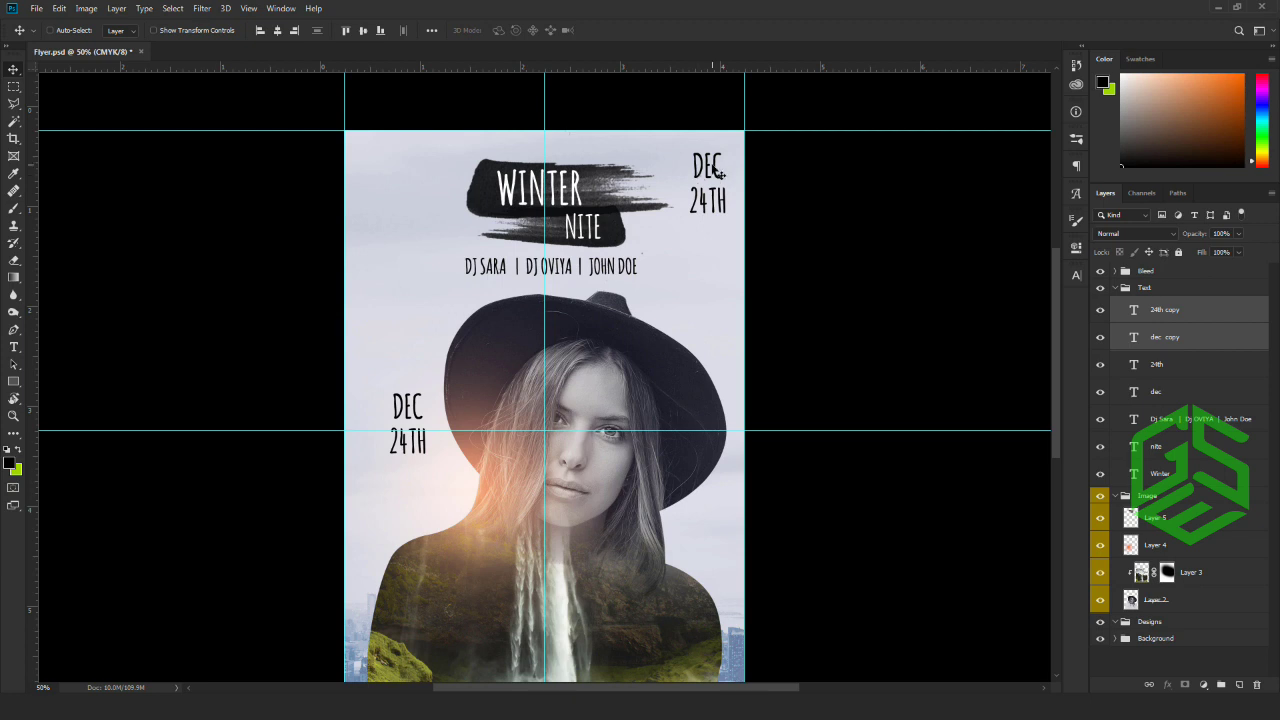
Change the duplicated date texts to "25$" and "only".
double_click(708, 165)
type("25$")
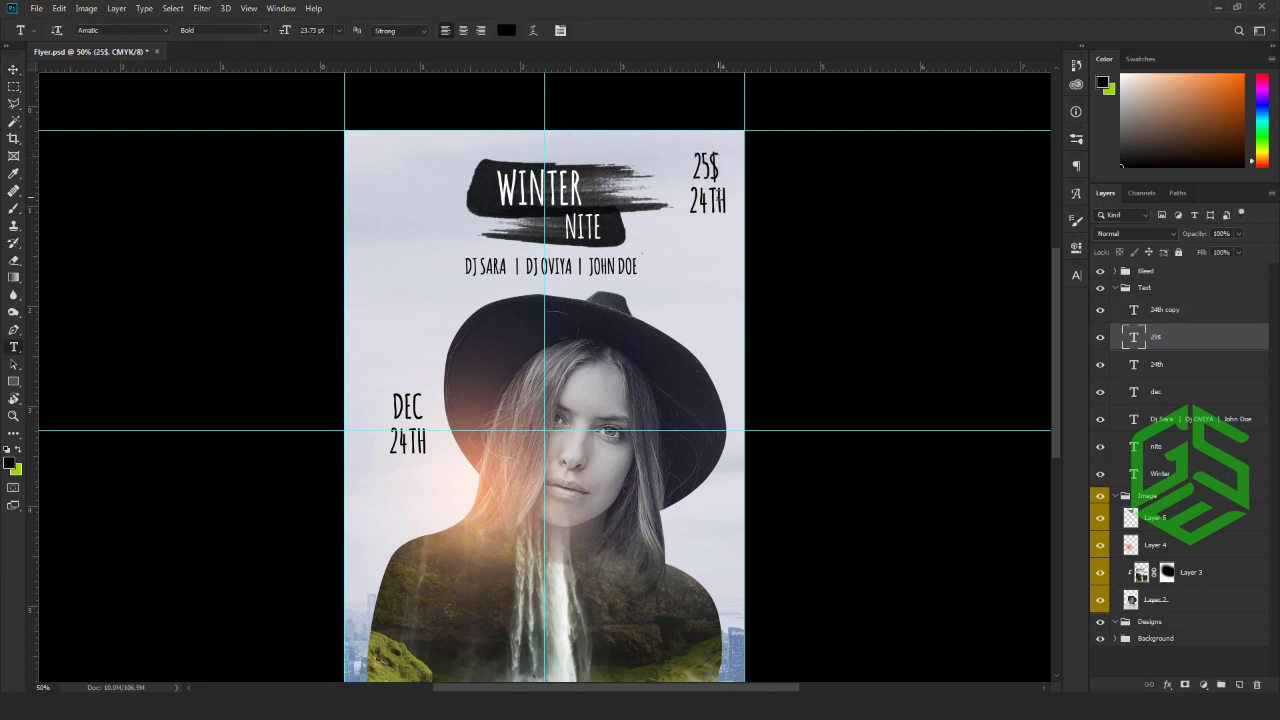
double_click(718, 197)
type("only")
key("ctrl+Return")
Scale the "25$" and "only" texts down together in the flyer's upper right corner.
key("alt+shift+[")
key("ctrl+t")
left_click_drag(729, 217, 713, 193)
key("Return")
key("v")
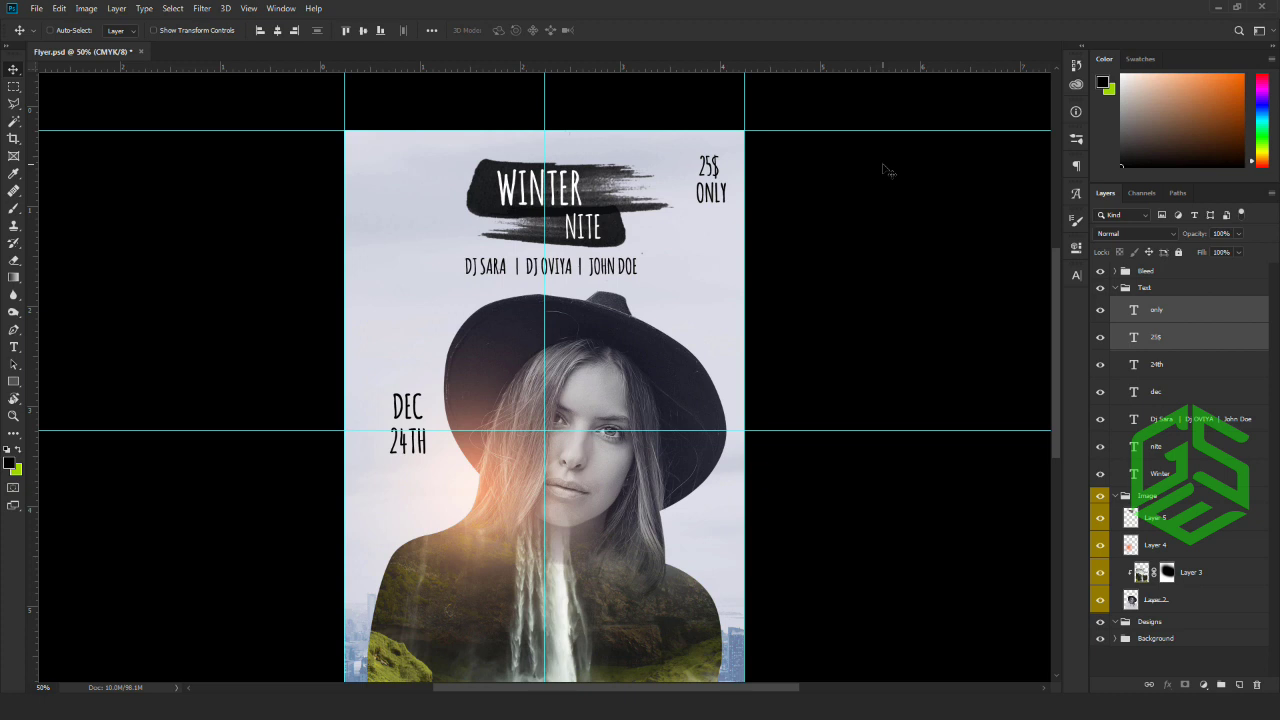
Open Icons.psd from the PTE31 folder, copy its Icons group into the flyer above the Text group, and close Icons.psd.
left_click(1114, 288)
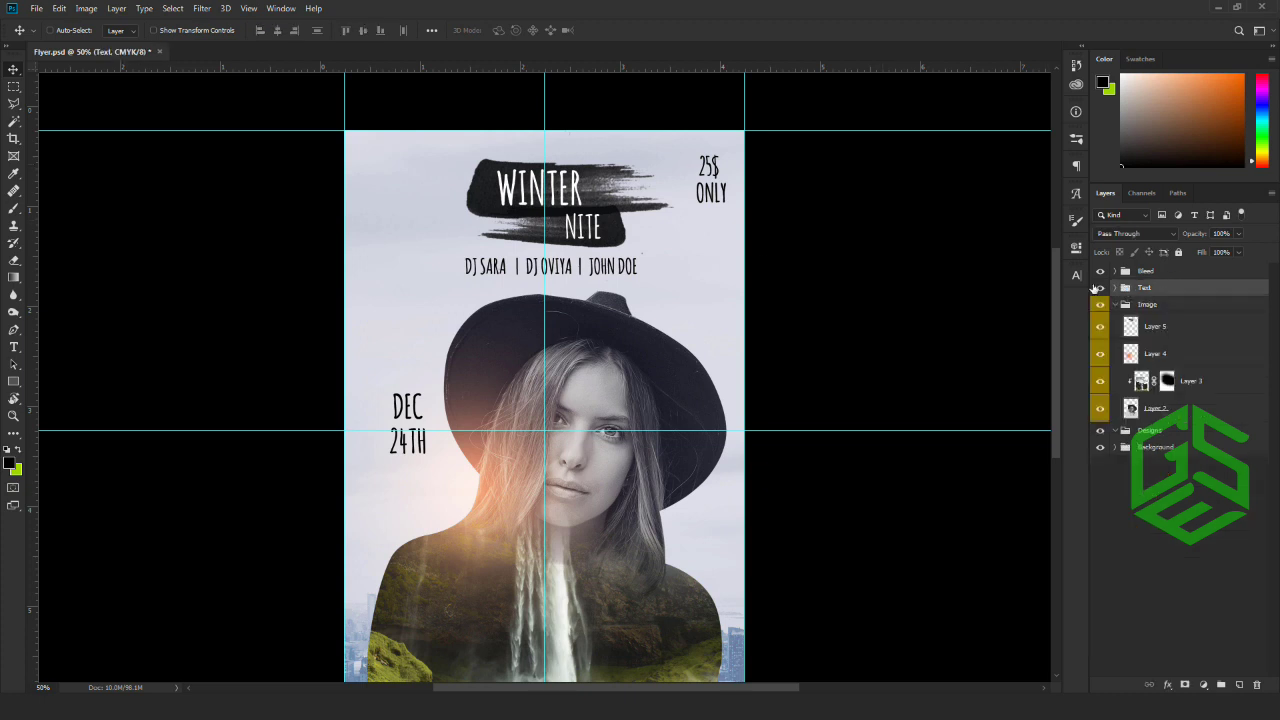
left_click(160, 703)
left_click(432, 239)
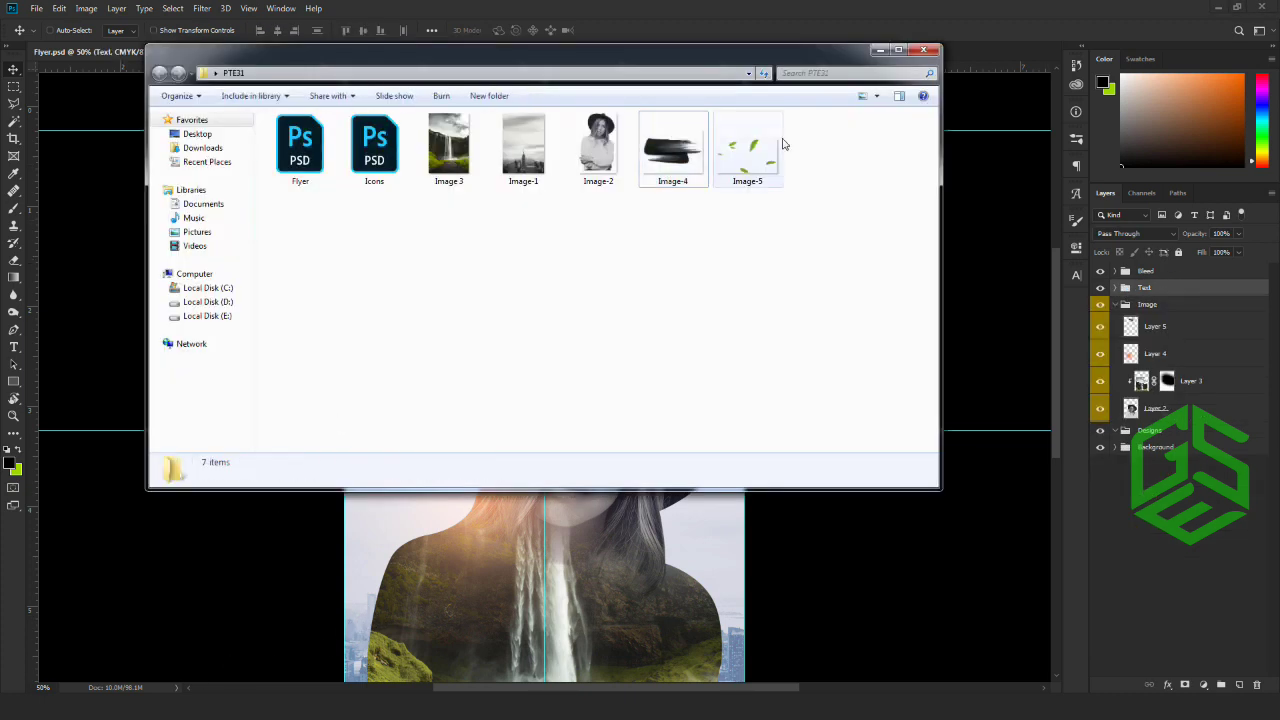
double_click(377, 150)
left_click_drag(301, 54, 283, 100)
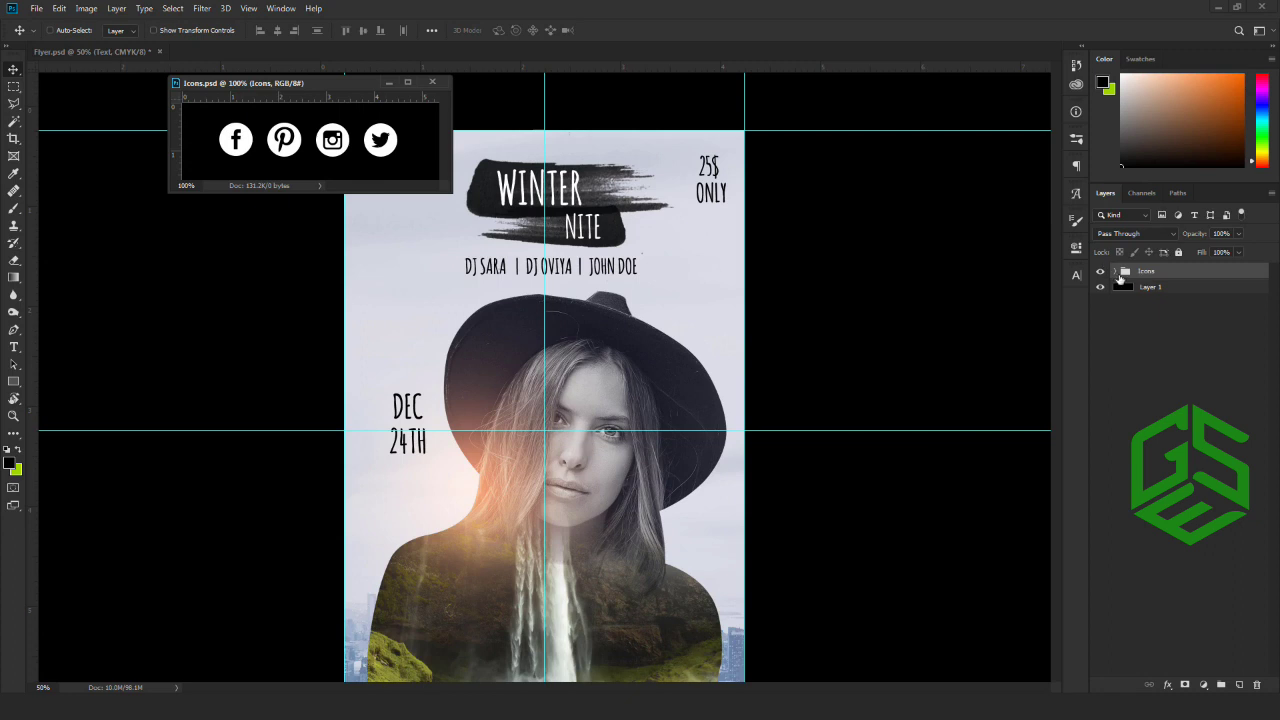
left_click_drag(1148, 272, 463, 254)
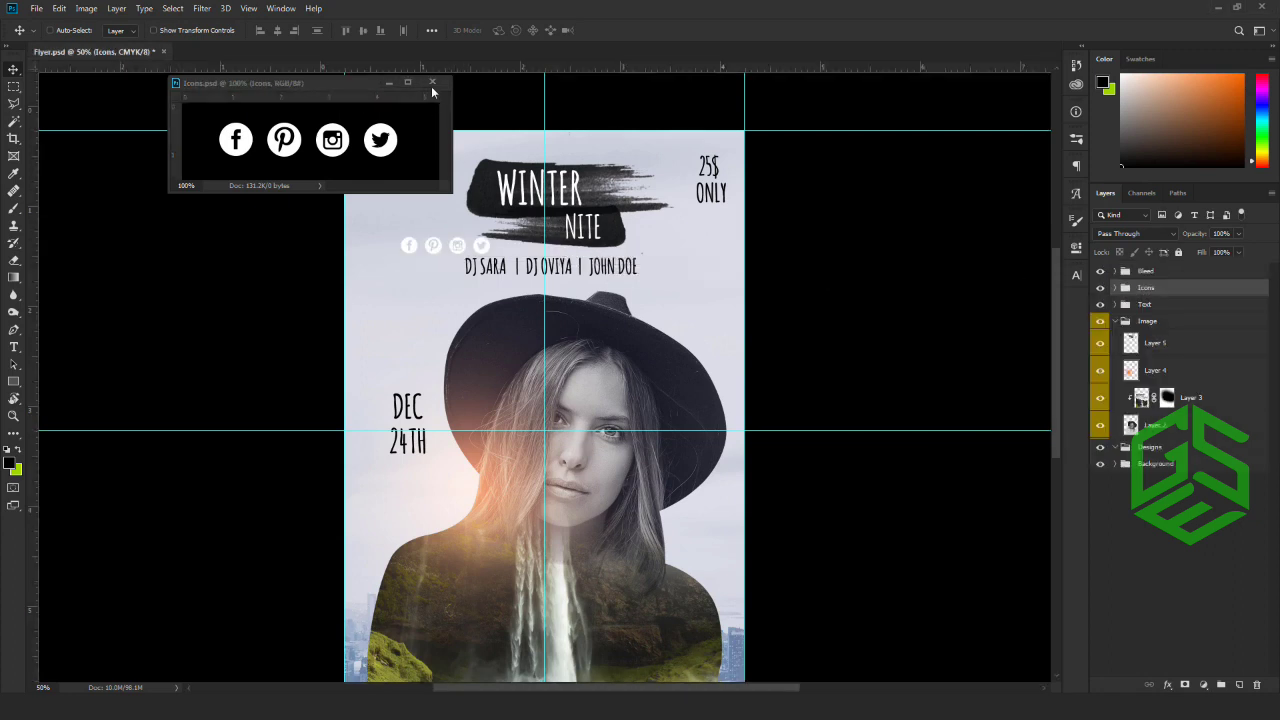
left_click(431, 82)
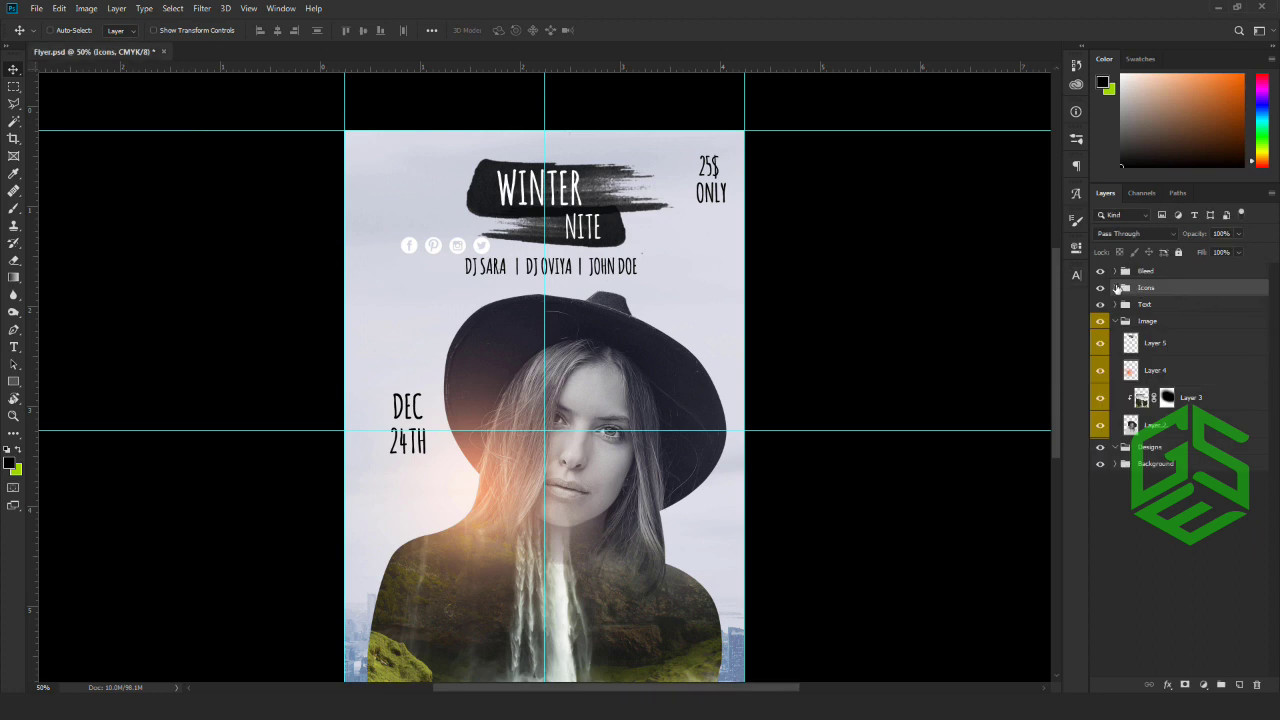
Move the Icons group to the flyer's upper left corner.
left_click(1115, 288)
left_click(1115, 288)
left_click_drag(448, 248, 403, 161)
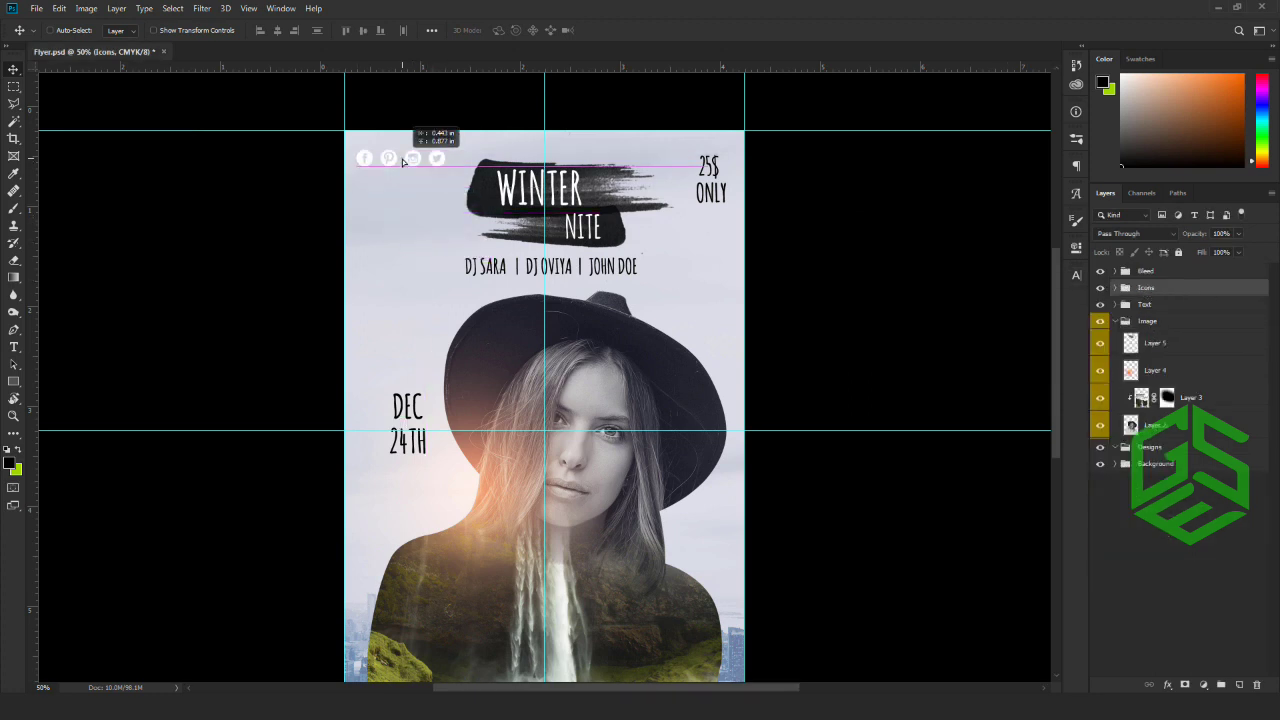
left_click_drag(403, 161, 403, 157)
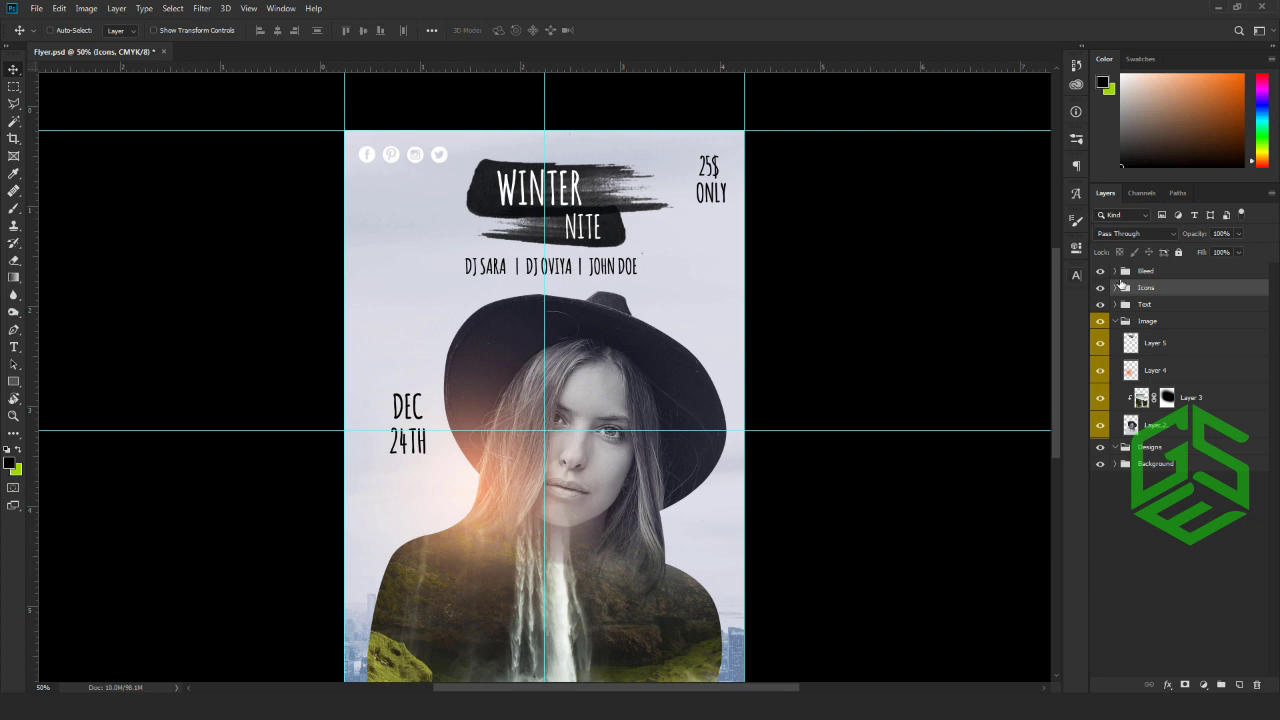
Recolour the FB, Pin, Insta and Twitter icons in the Icons group to black (#000000).
left_click(1116, 289)
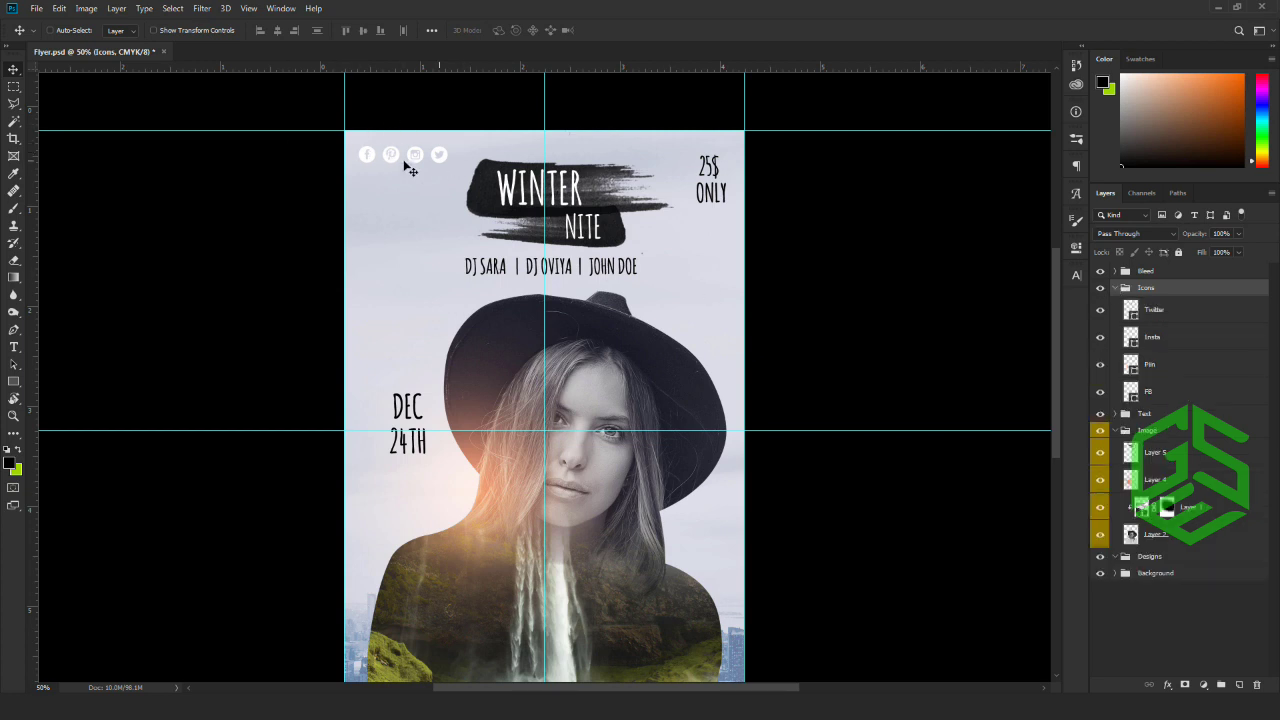
double_click(1131, 391)
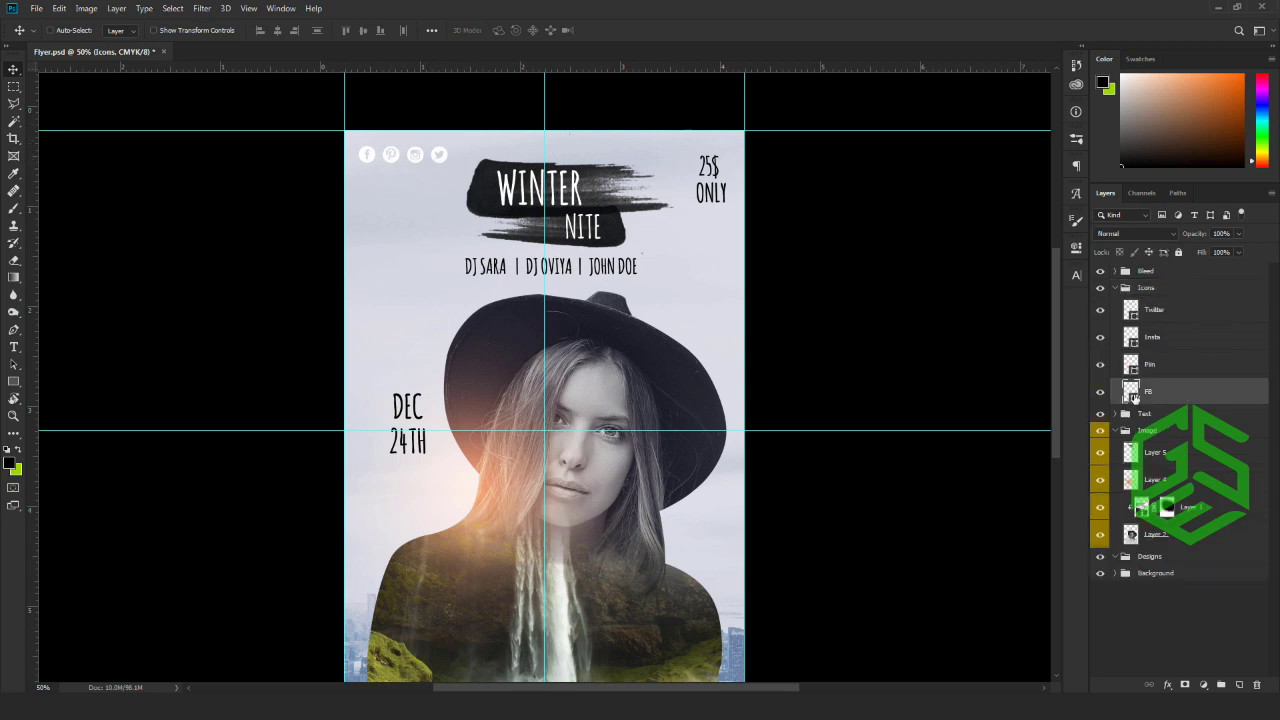
left_click(1240, 393)
double_click(1135, 366)
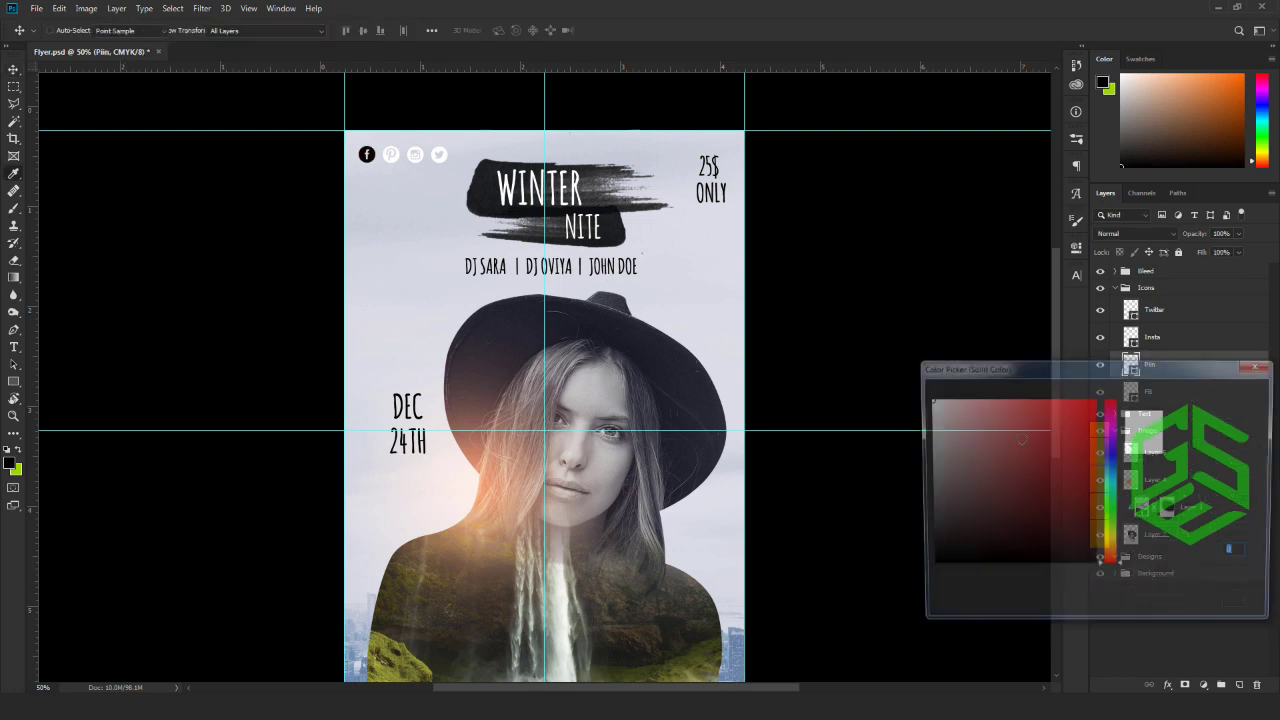
left_click(1233, 400)
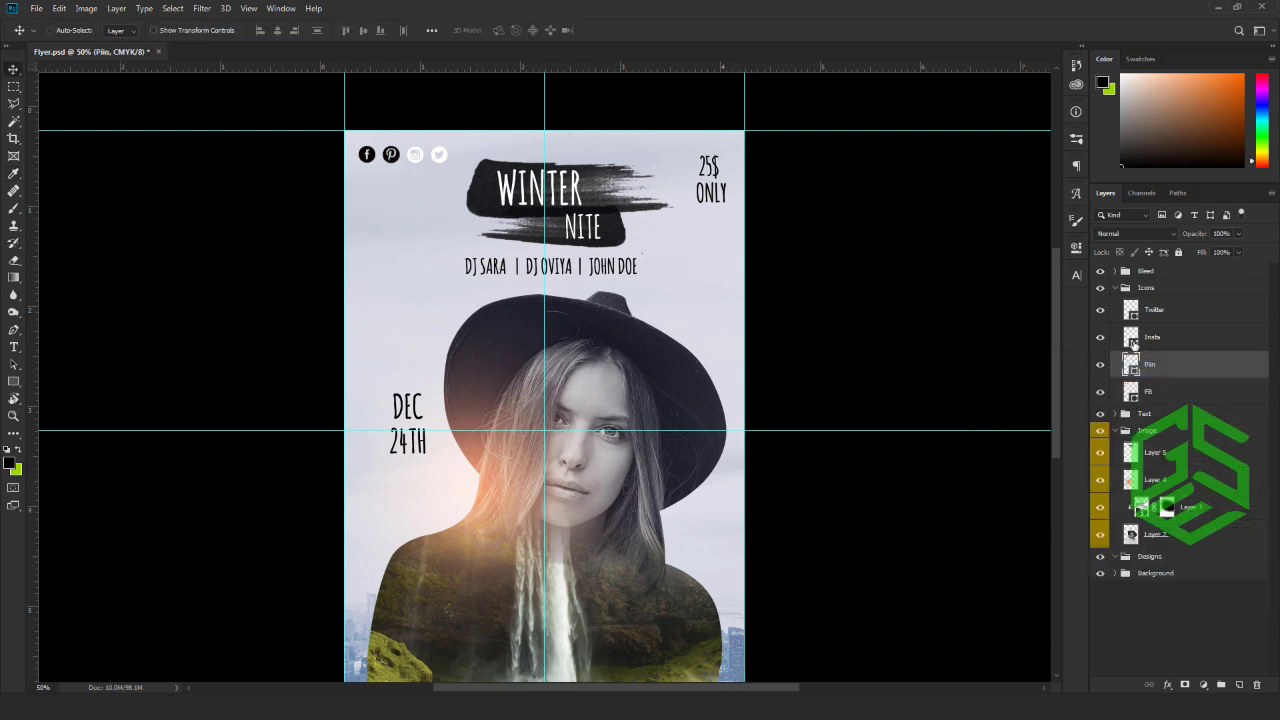
double_click(1133, 340)
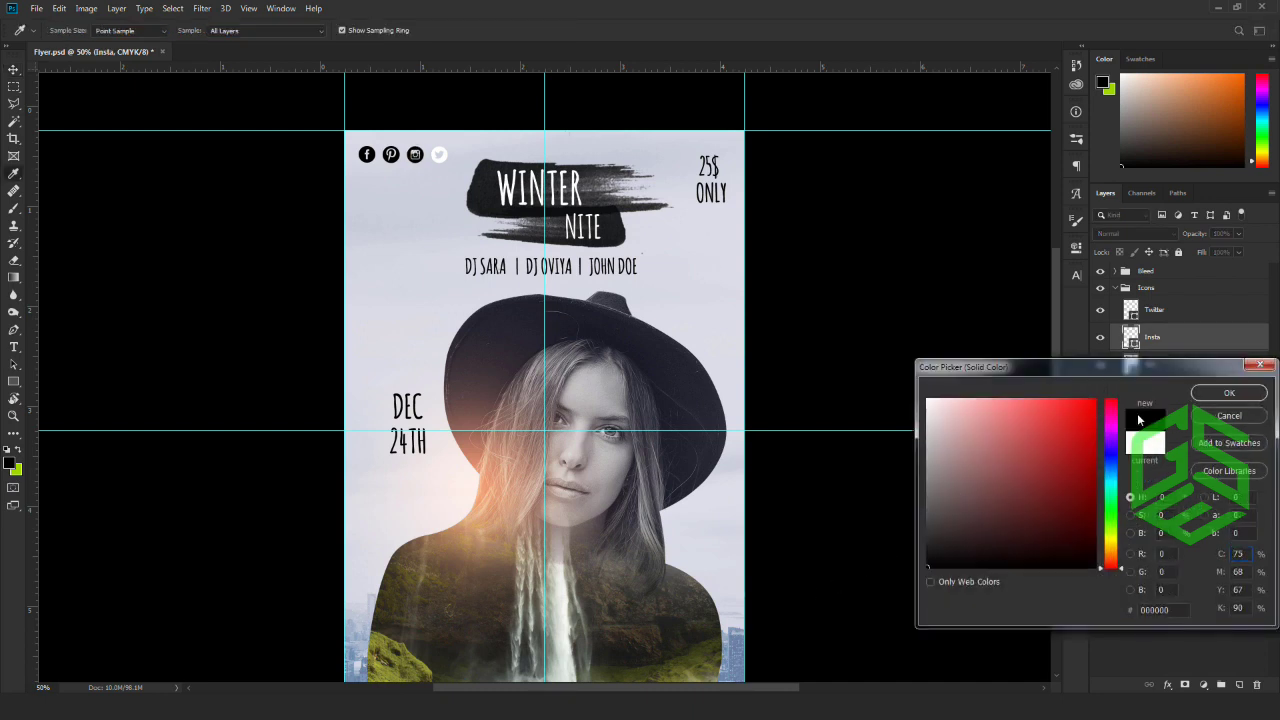
left_click(1212, 396)
double_click(1133, 312)
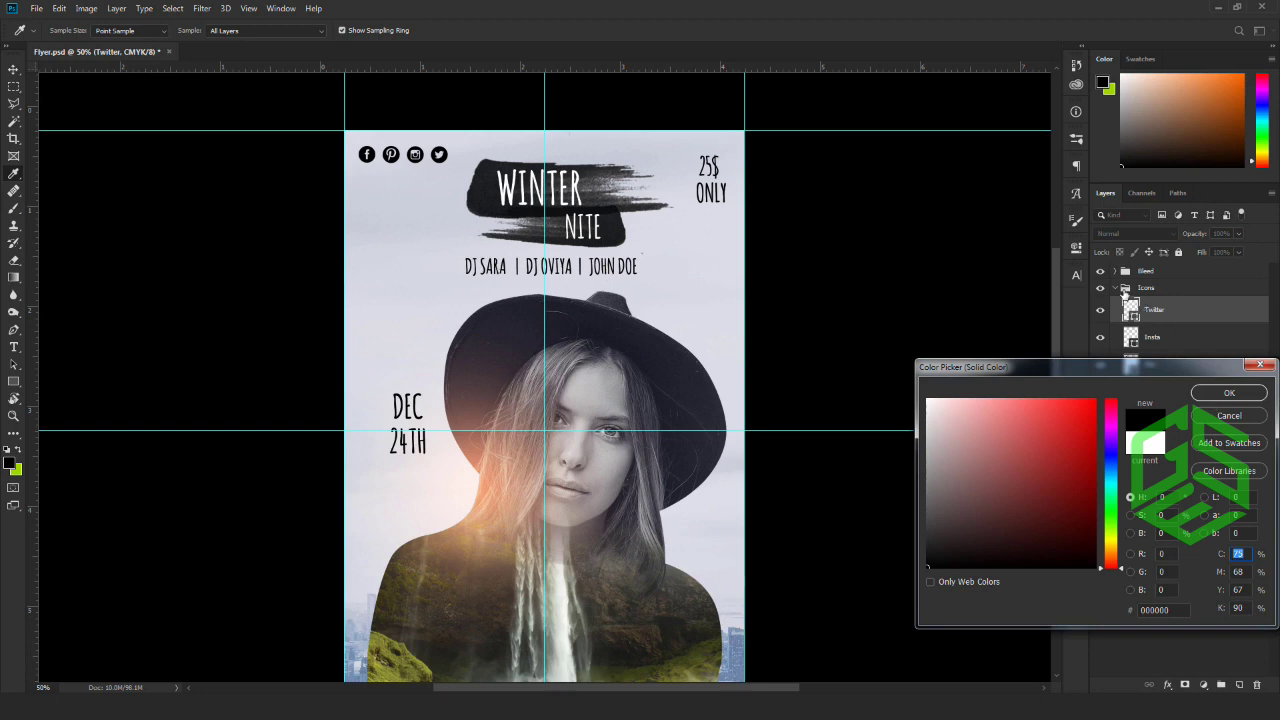
left_click(1236, 394)
left_click(1124, 289)
left_click(1115, 288)
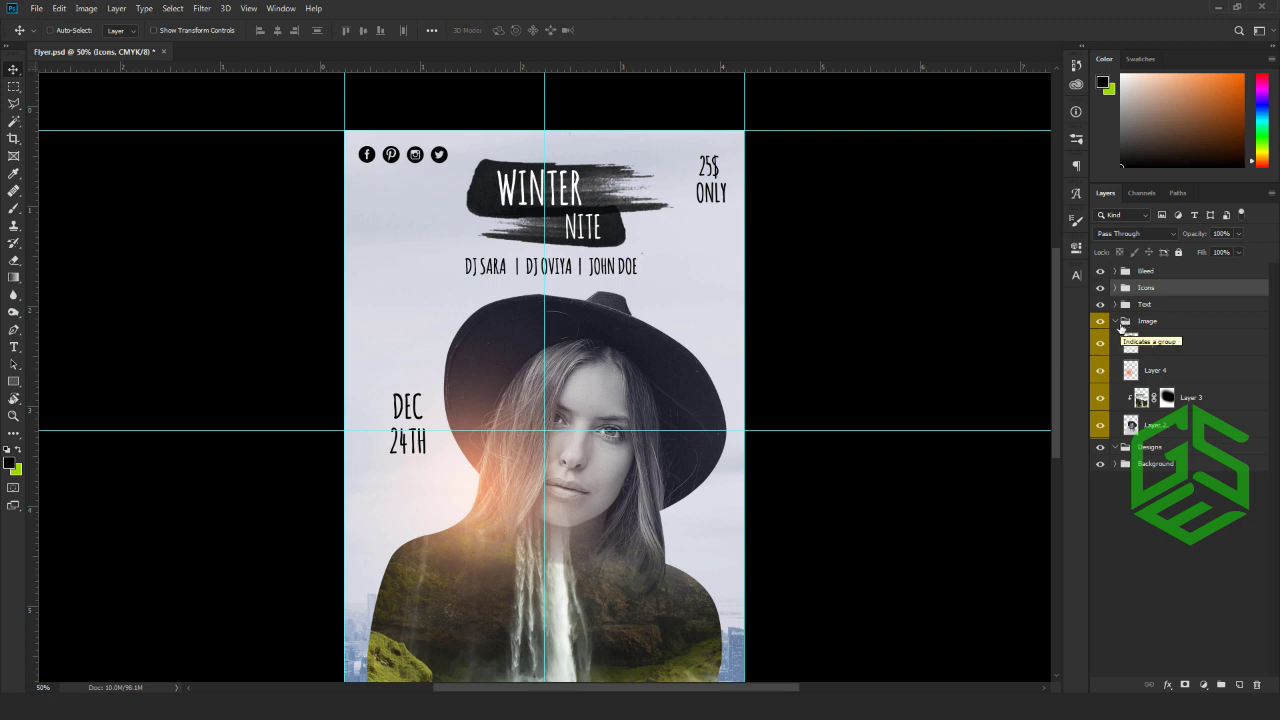
Open the Image-5 leaves picture from the PTE31 folder in Adobe Photoshop CC 2019.
key("alt+Tab")
left_click(530, 345)
right_click(763, 159)
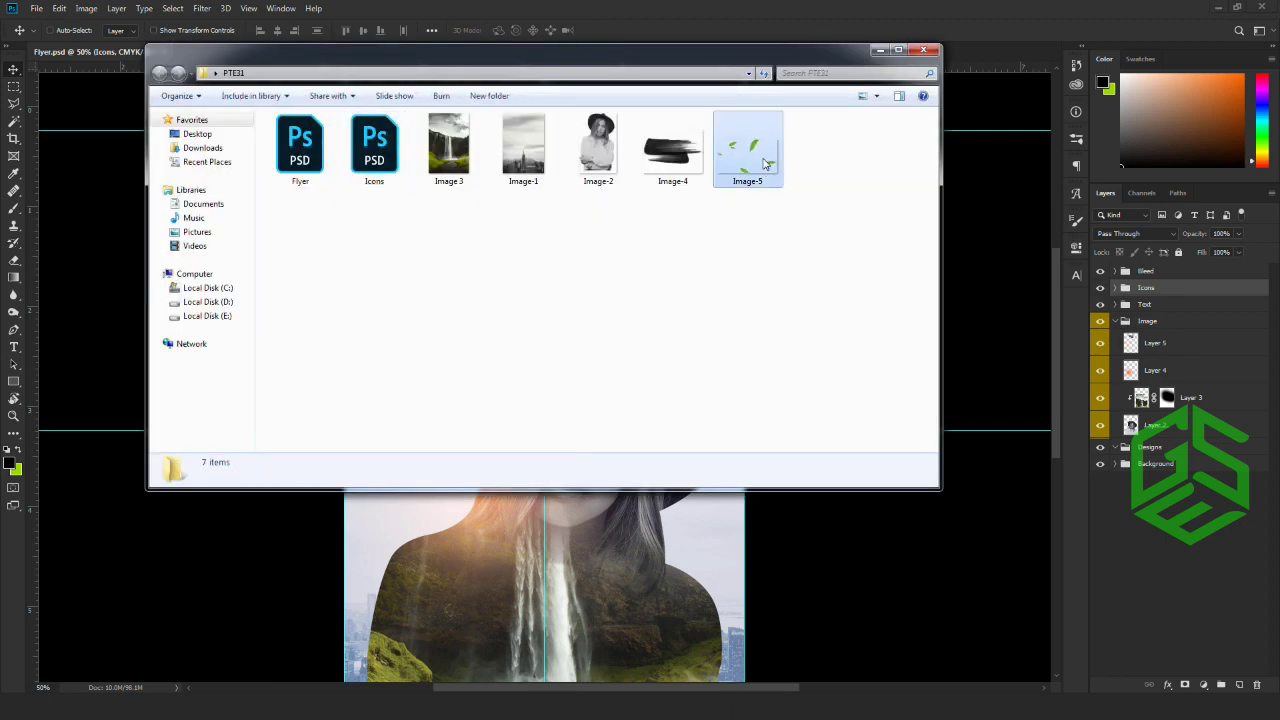
mouse_move(891, 324)
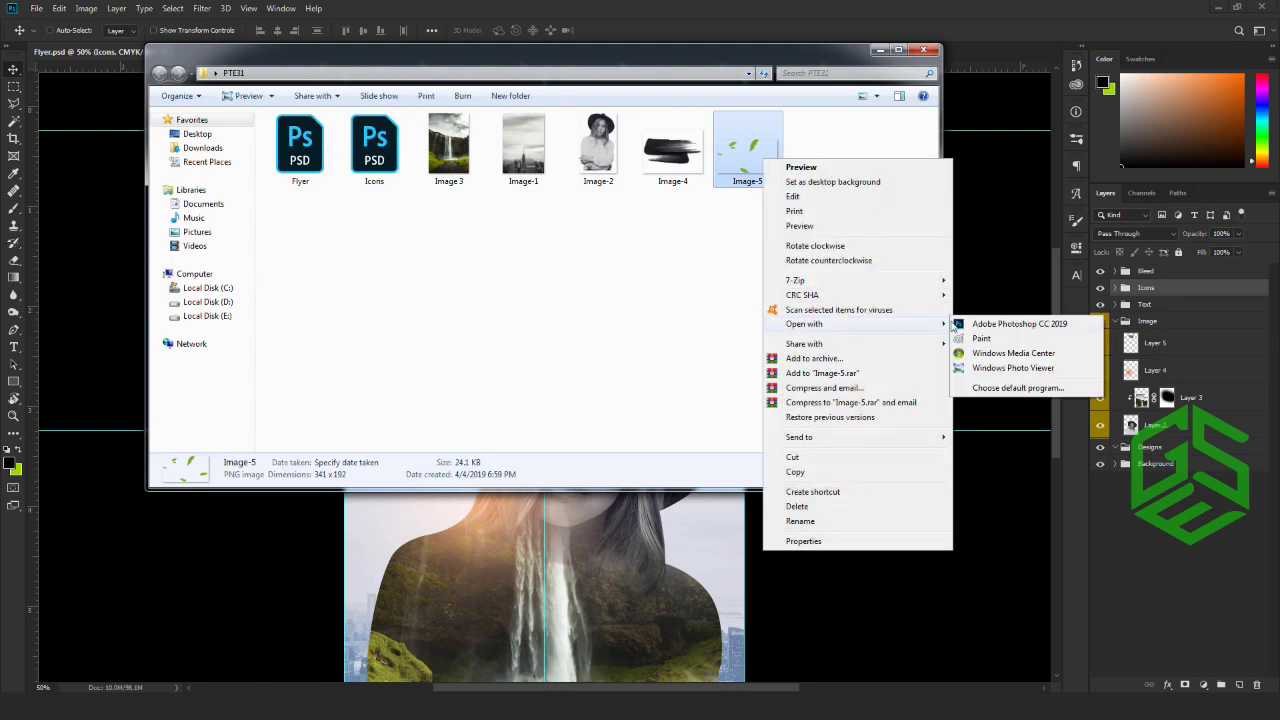
left_click(1020, 325)
Copy the leaves into the flyer at the top of the Image group and place them below the social icons.
left_click_drag(278, 51, 265, 98)
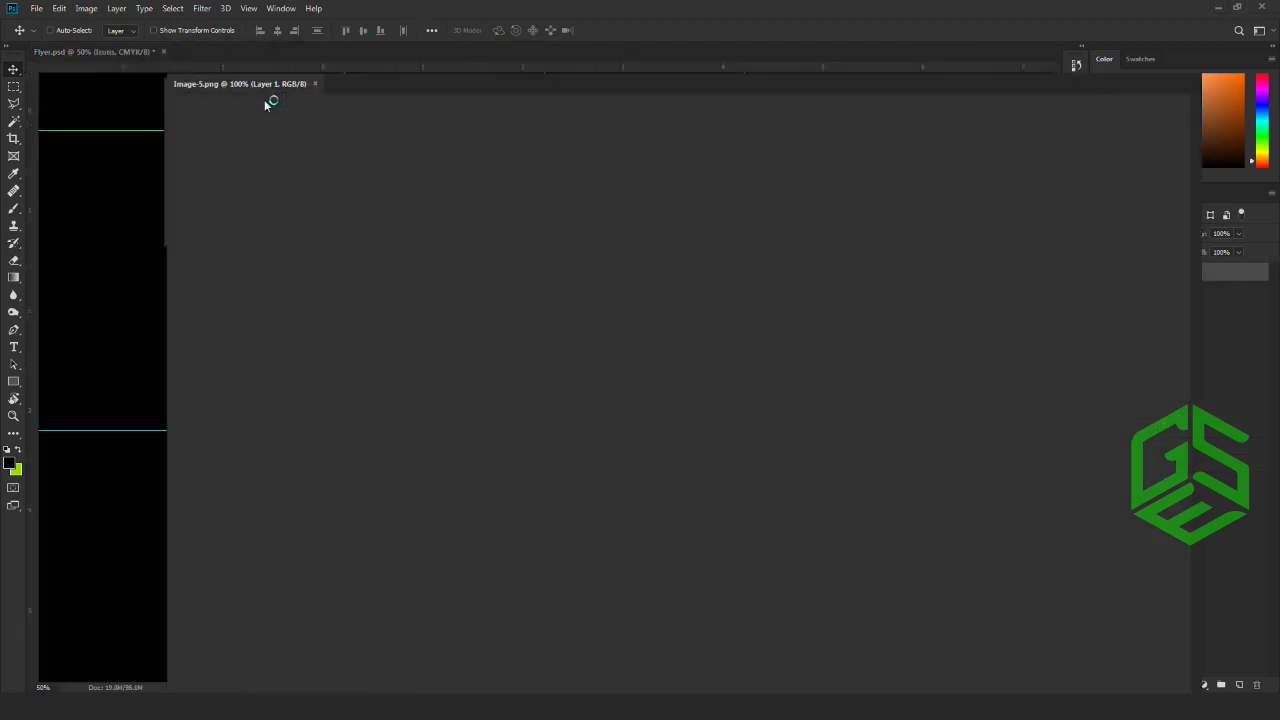
left_click_drag(303, 198, 422, 300)
left_click_drag(410, 101, 524, 124)
left_click(399, 84)
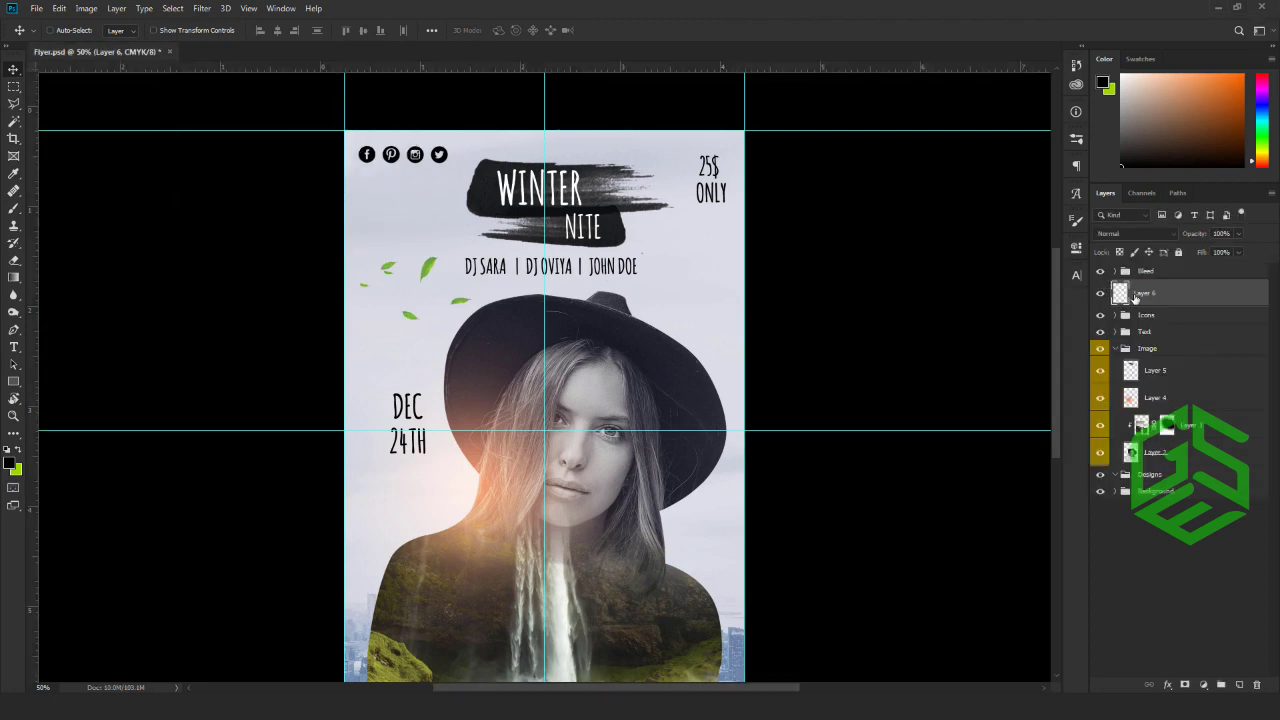
left_click_drag(1167, 299, 1150, 357)
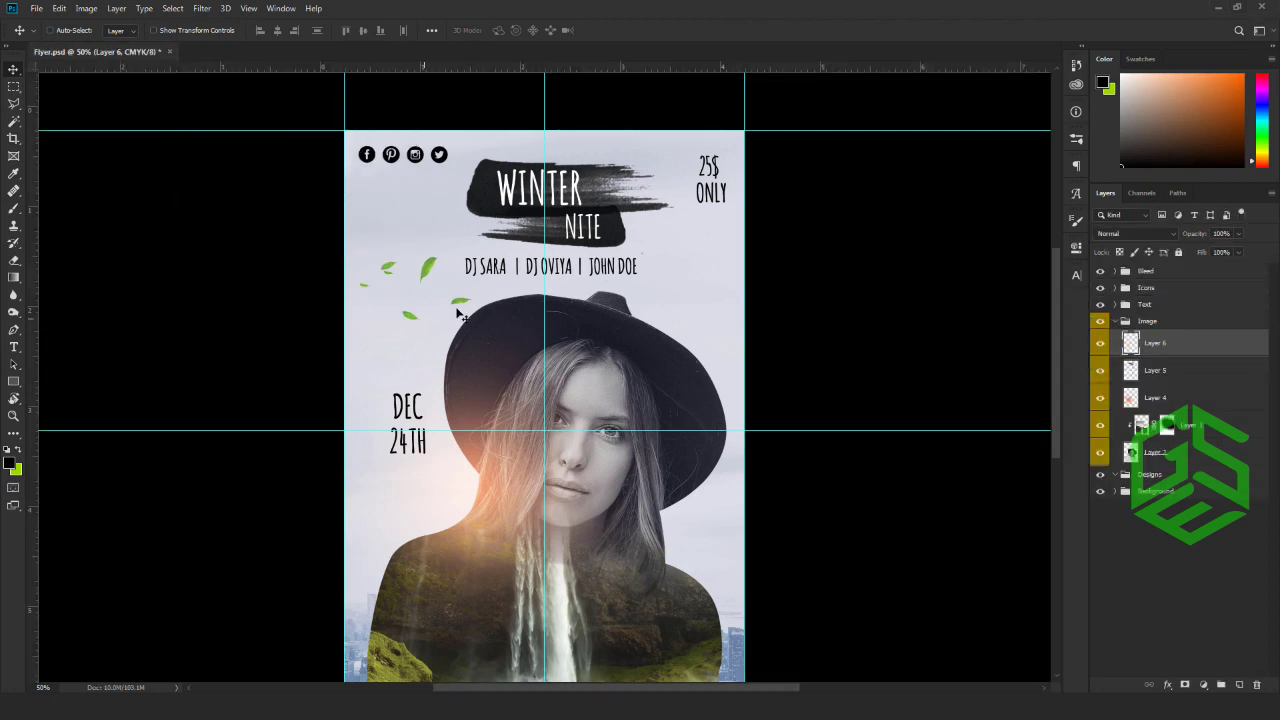
left_click_drag(446, 303, 411, 243)
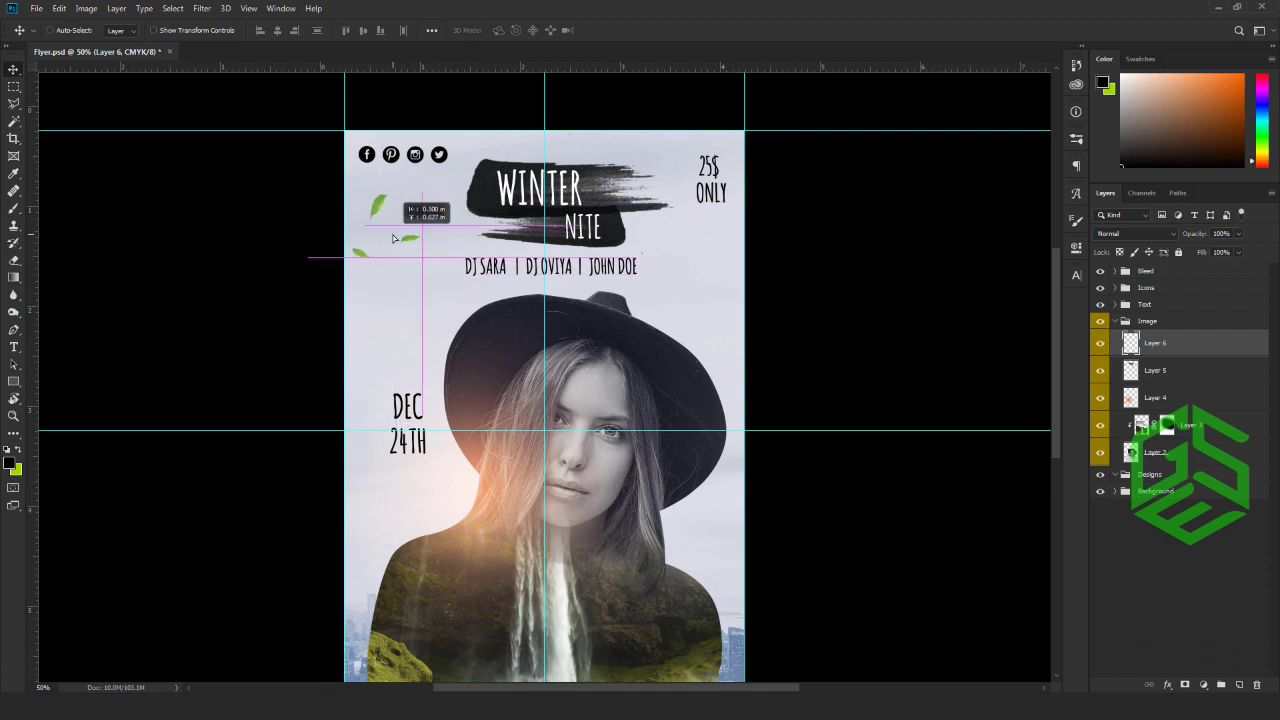
Duplicate the leaves layer, rotate the copy about -81°, and place it at the flyer's right edge beside the hat.
key("ctrl+j")
left_click_drag(393, 229, 404, 322)
key("ctrl+t")
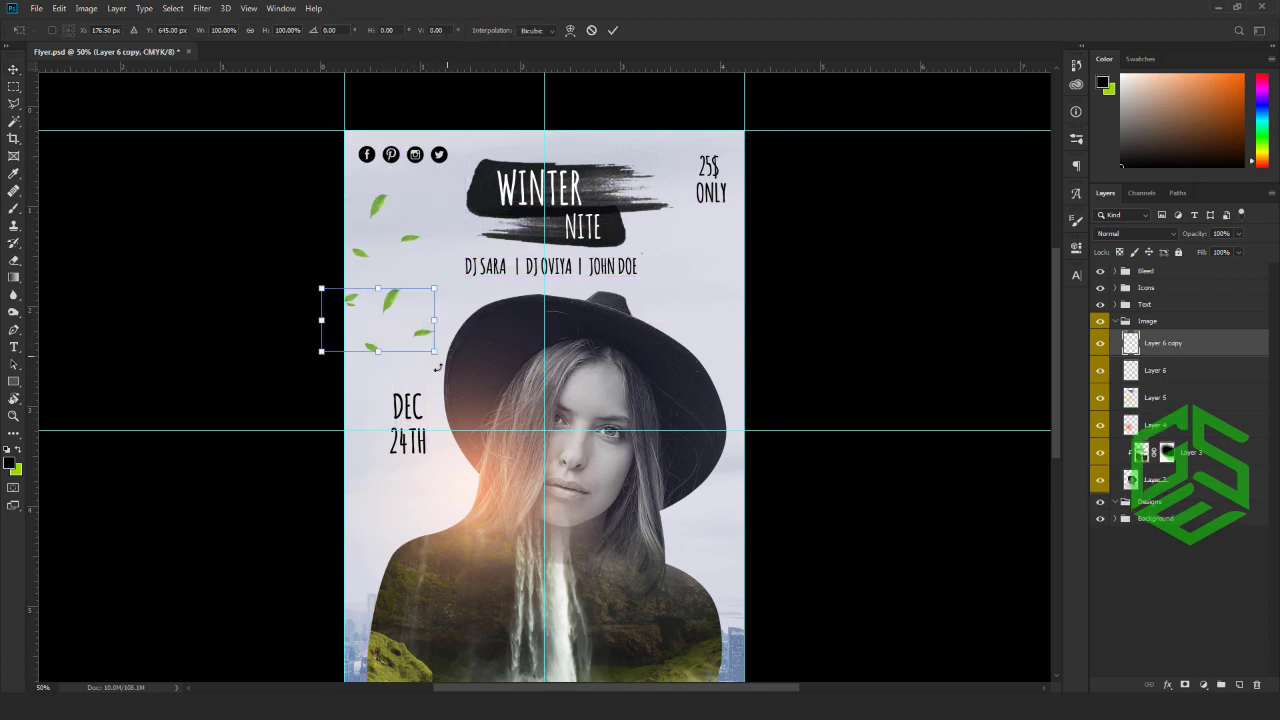
left_click_drag(434, 375, 455, 266)
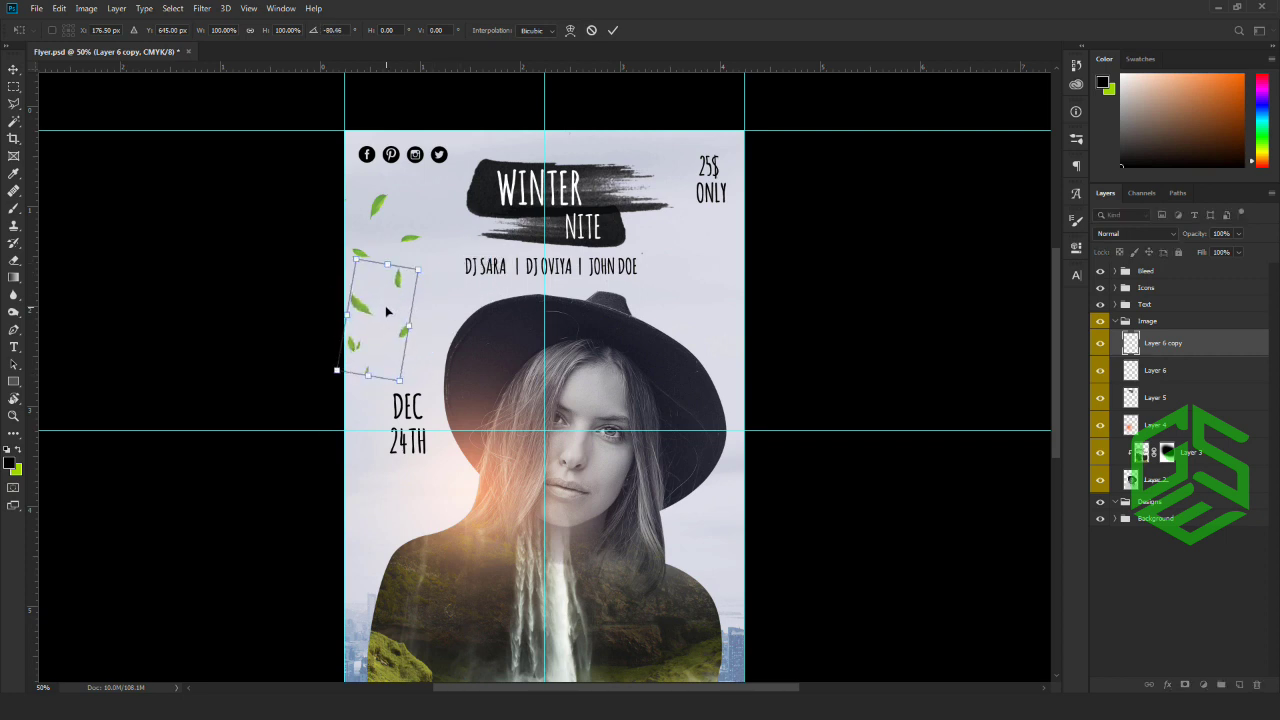
left_click_drag(393, 313, 760, 288)
key("Return")
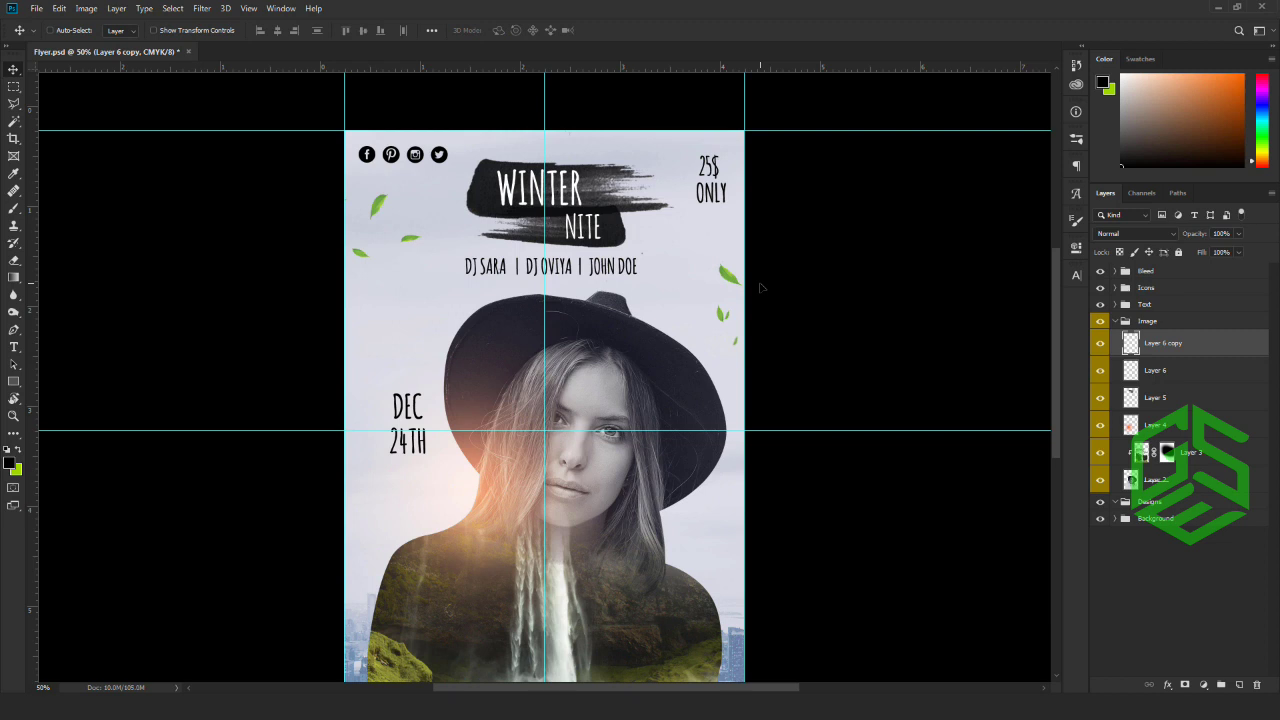
Duplicate the rotated leaves, place the copy above the date text beside the hat, and start transforming it.
key("ctrl")
left_click_drag(757, 297, 462, 337)
key("ctrl+t")
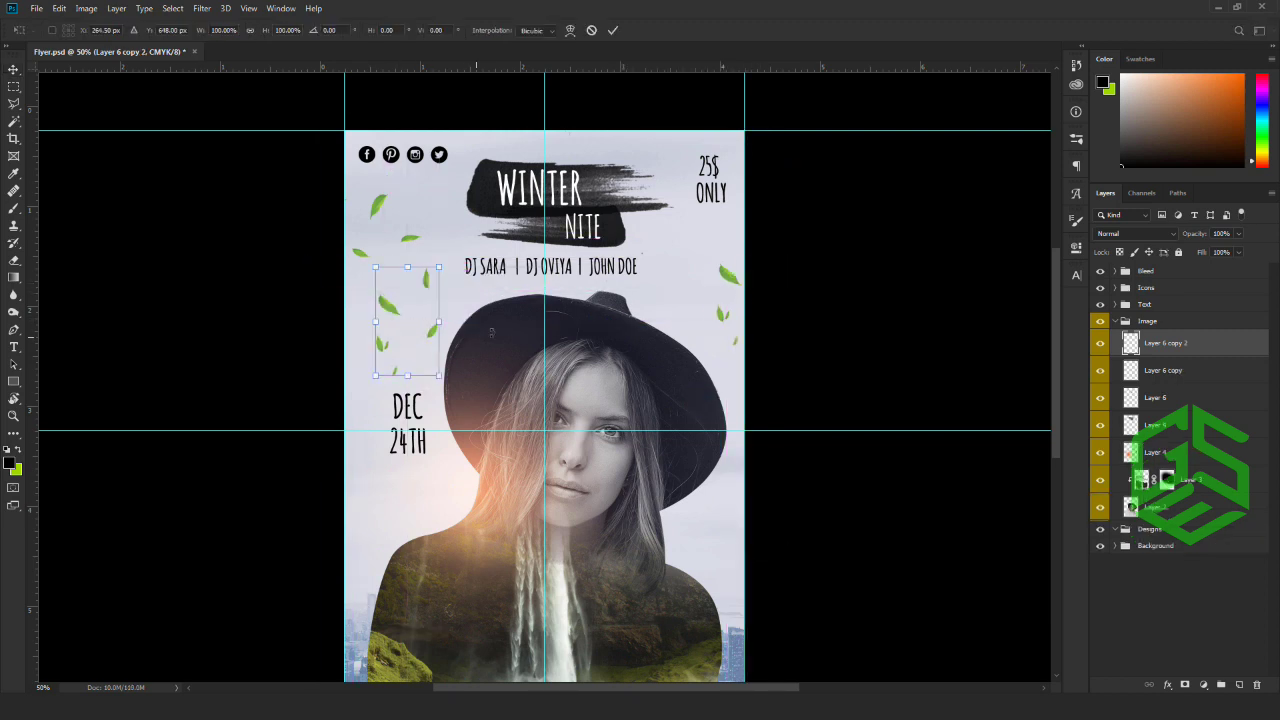